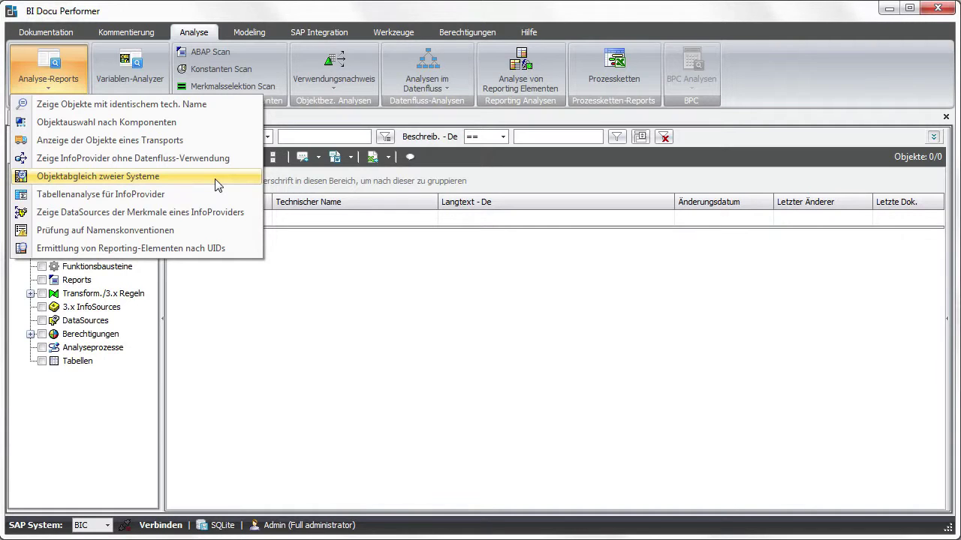
# Open the Objektabgleich zweier Systeme report and log in to SAP system BIC with the user name and password
pyautogui.click(217, 185)
pyautogui.write('user09')
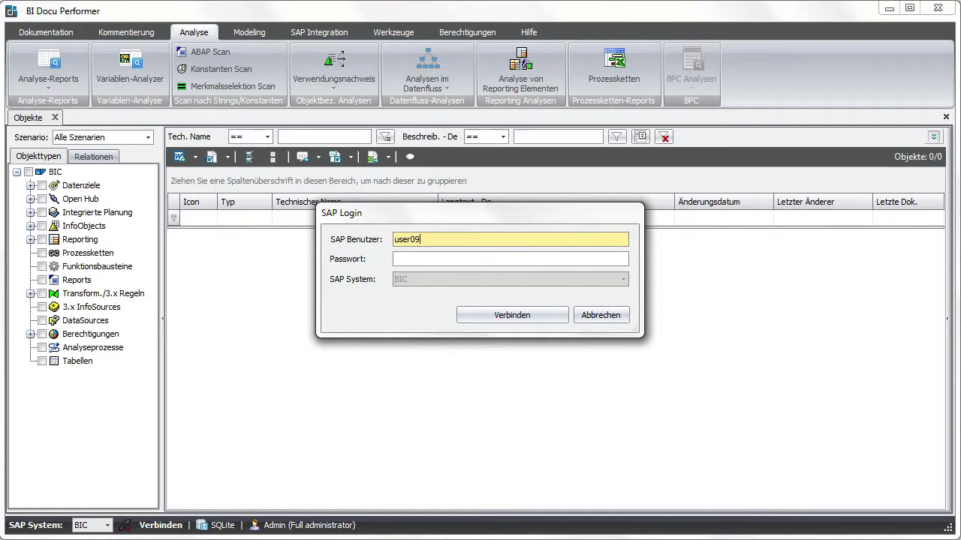
pyautogui.press('Tab')
pyautogui.write('********')
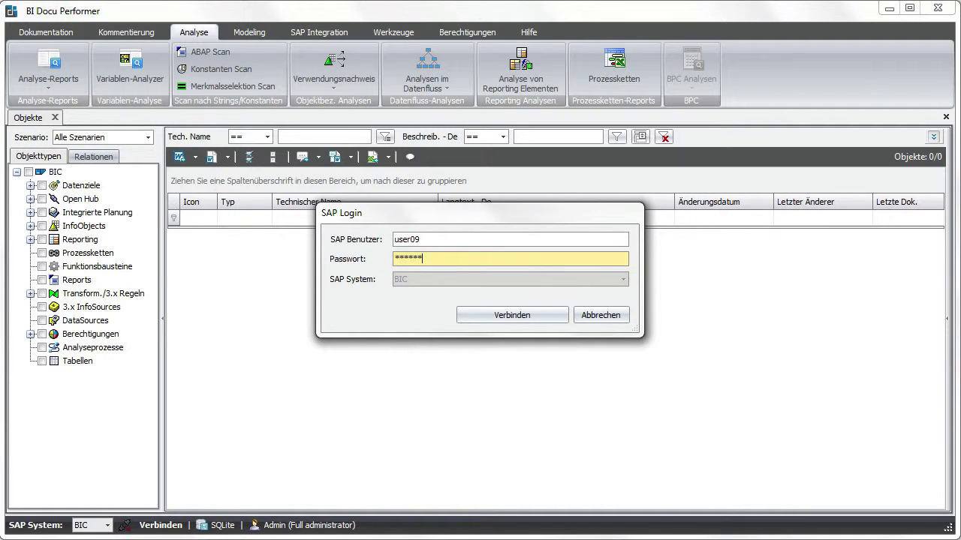
pyautogui.press('Return')
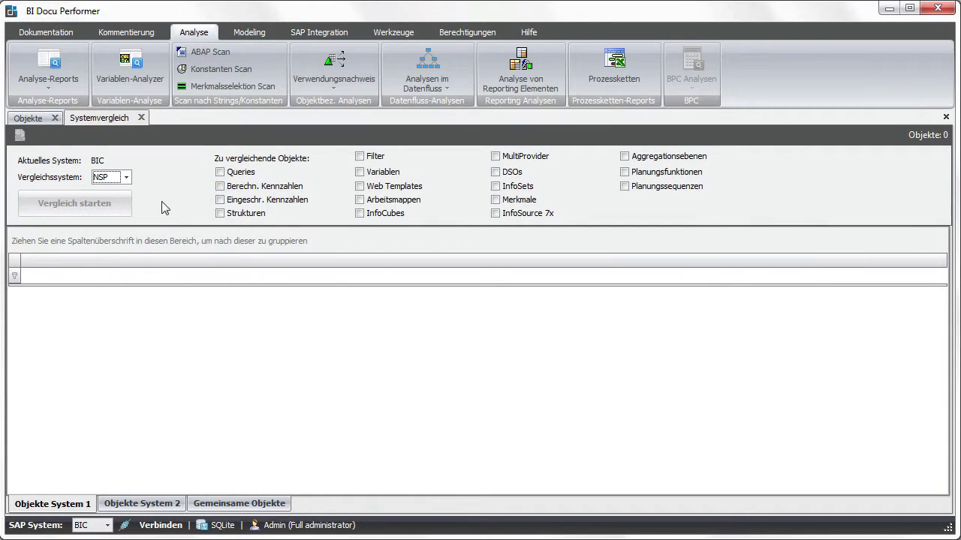
# Set the comparison system to BWP and include Queries, InfoCubes and DSOs as the objects to compare
pyautogui.click(128, 180)
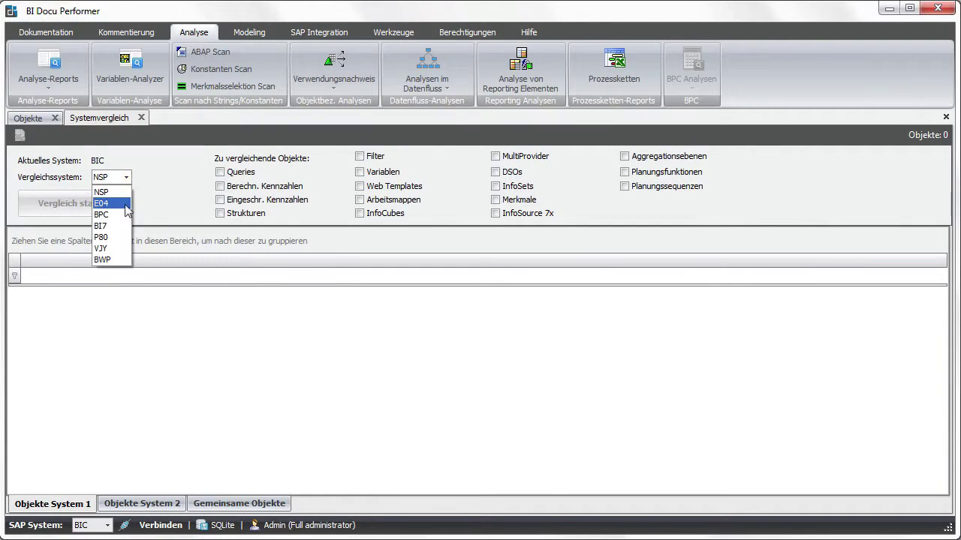
pyautogui.click(118, 260)
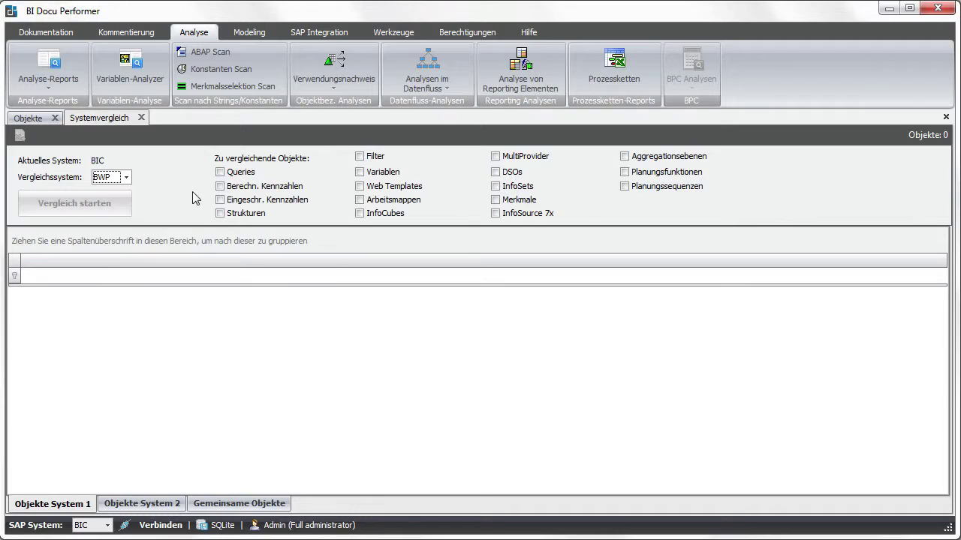
pyautogui.click(220, 173)
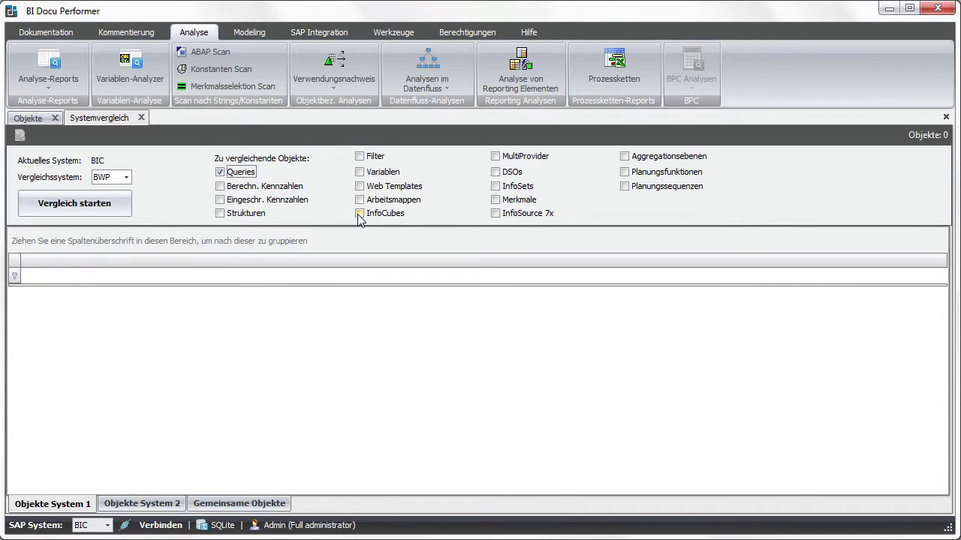
pyautogui.click(359, 214)
pyautogui.click(495, 173)
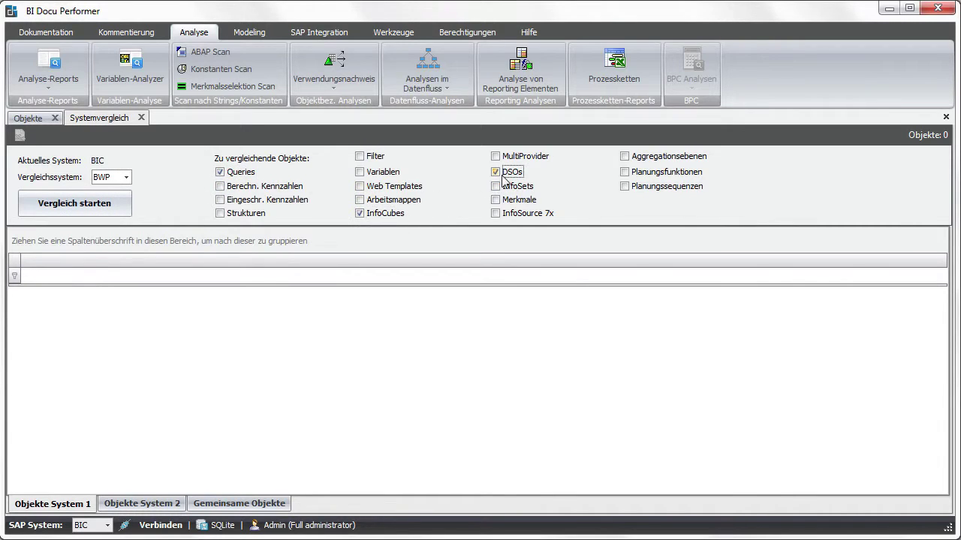
# Start the system comparison, logging in to SAP system BWP with the user name and password
pyautogui.click(124, 203)
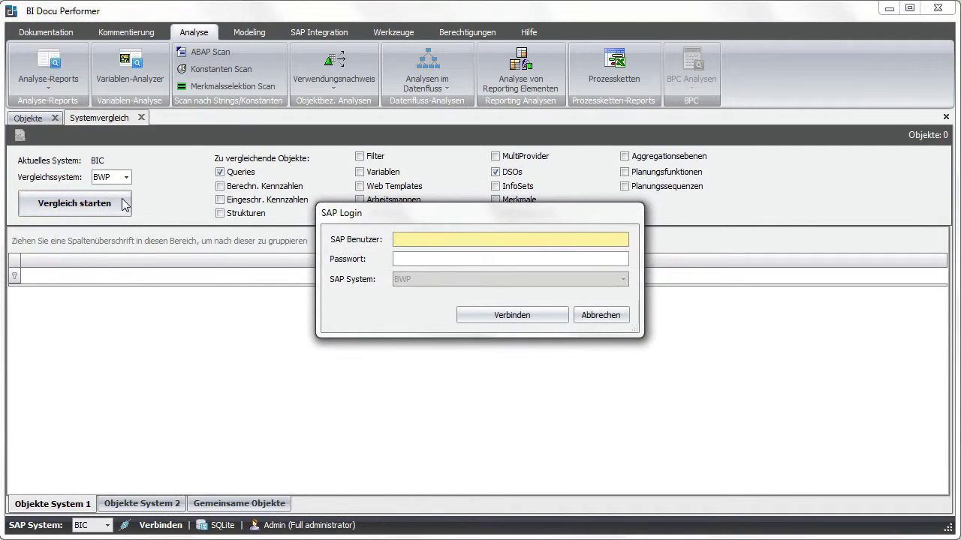
pyautogui.write('bluetell')
pyautogui.press('Tab')
pyautogui.write('******')
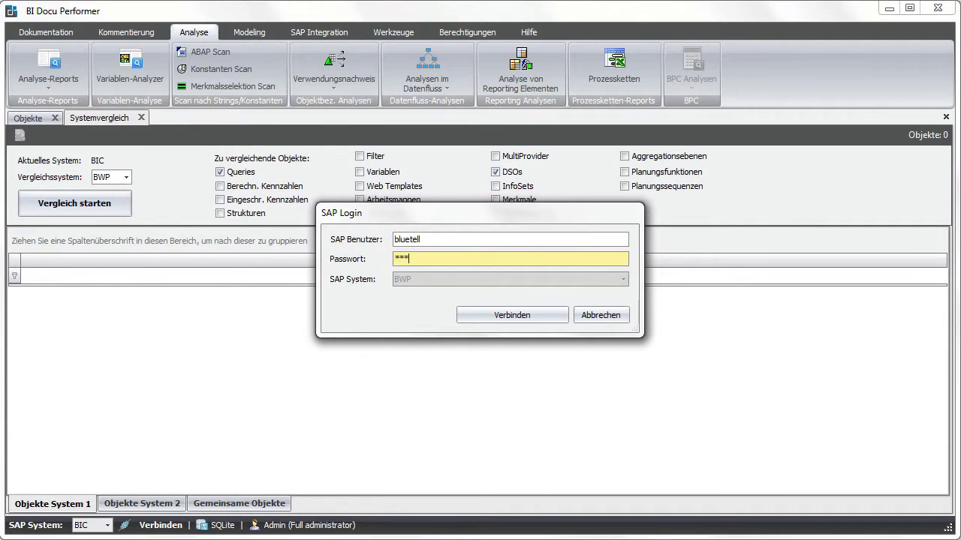
pyautogui.press('Return')
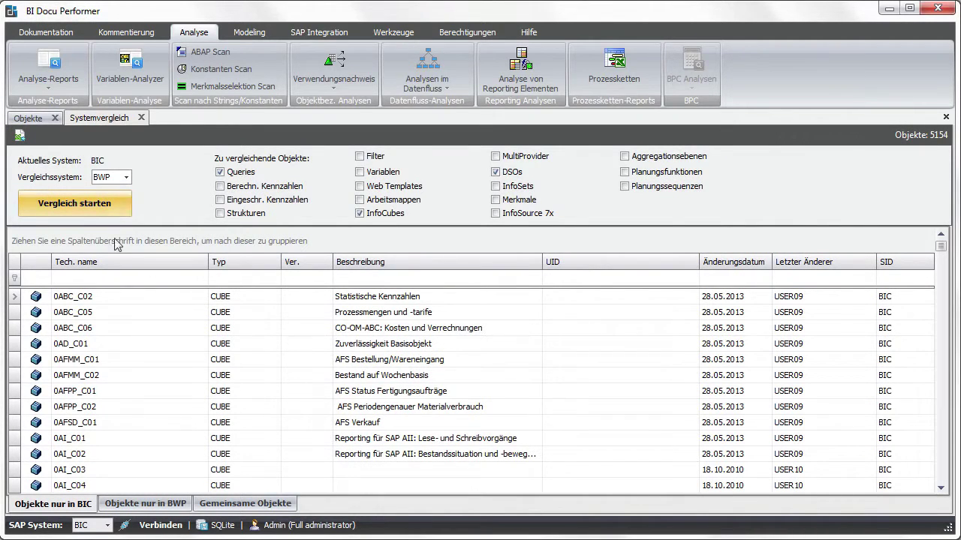
# View the comparison results for objects existing only in BWP and for the objects common to both systems
pyautogui.click(133, 505)
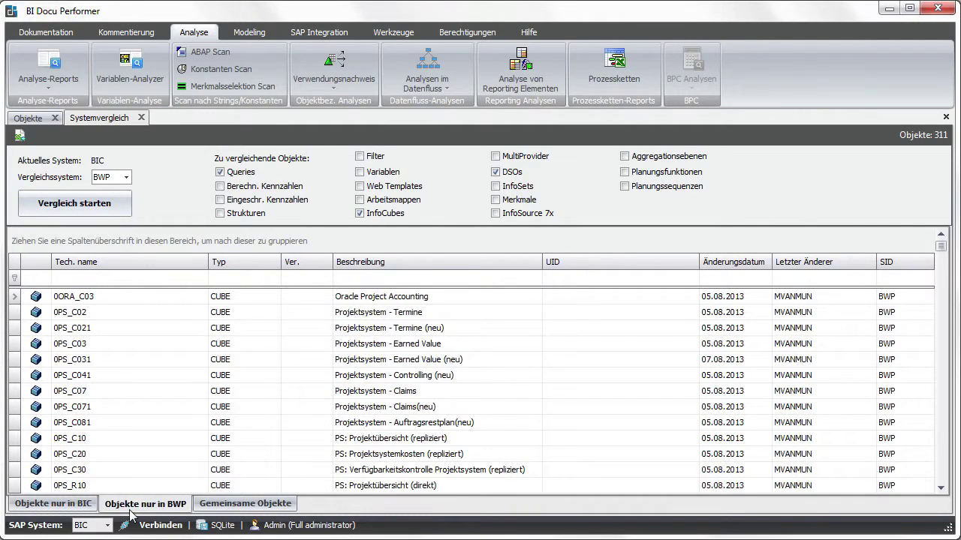
pyautogui.click(240, 505)
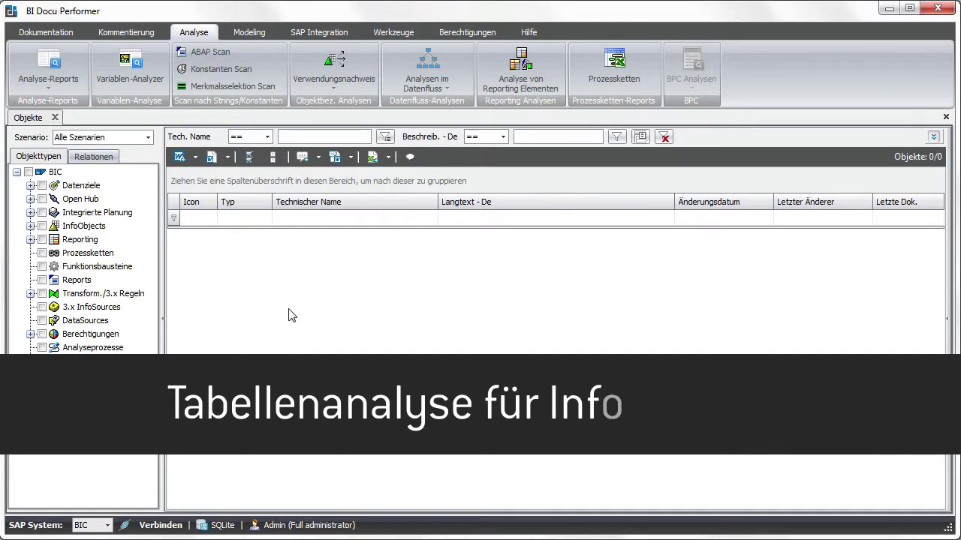
# Open the Tabellenanalyse für InfoProvider report and list the DSOs for selection
pyautogui.click(79, 87)
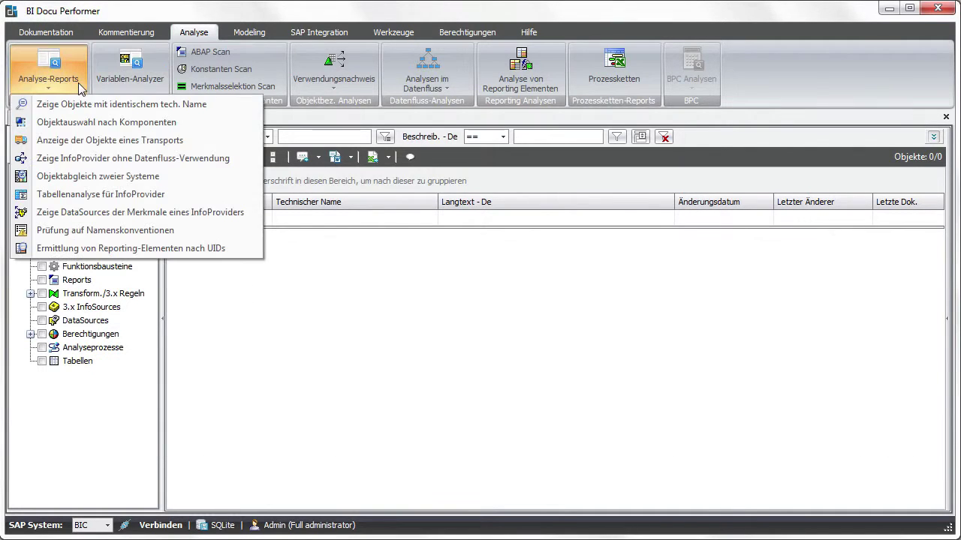
pyautogui.click(220, 196)
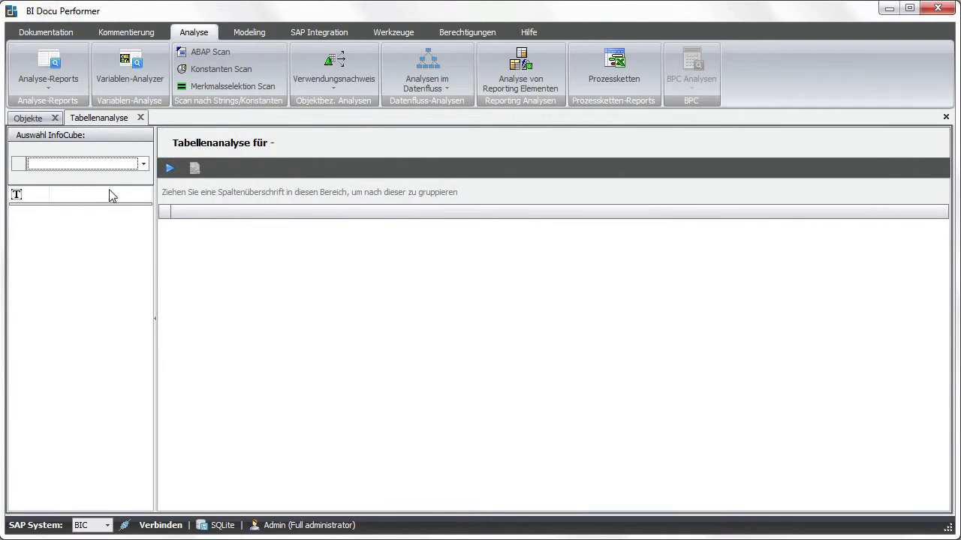
pyautogui.click(143, 164)
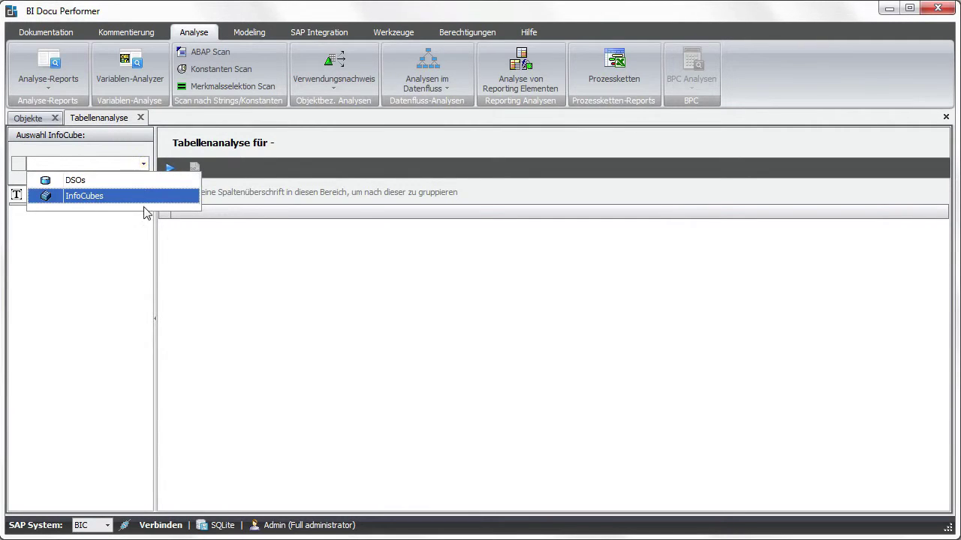
pyautogui.click(147, 185)
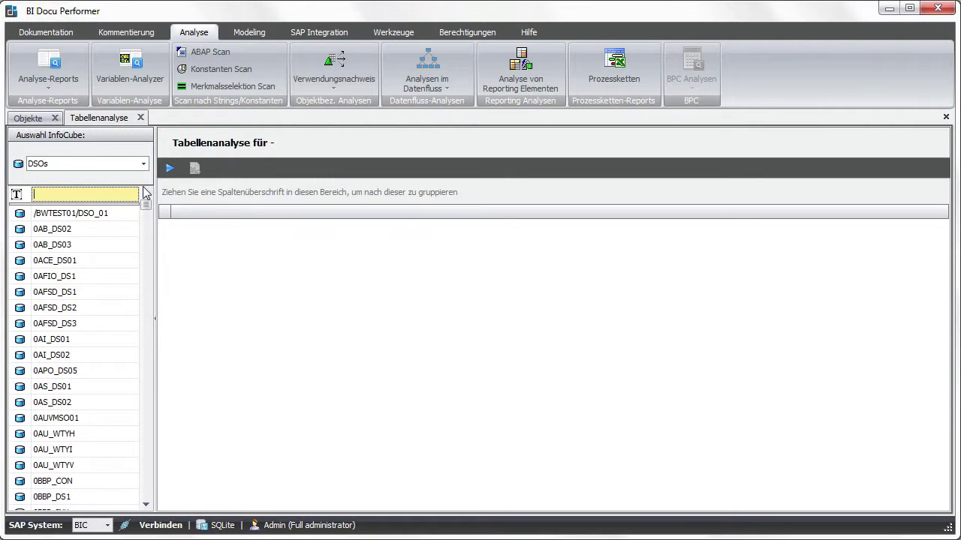
# Filter the DSO list by 0CCA and run the table analysis for 0CCA_O09 and 0CCA_O10
pyautogui.write('0CC')
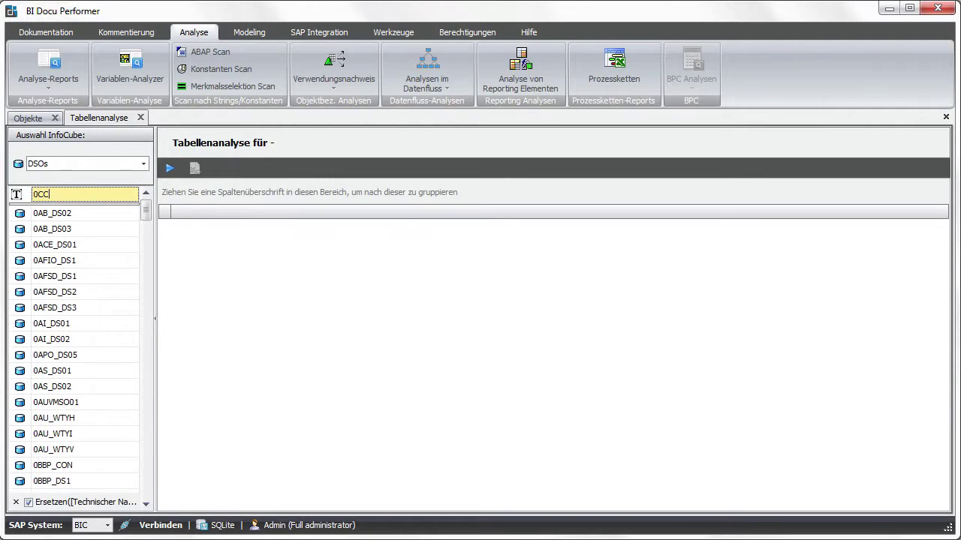
pyautogui.write('A')
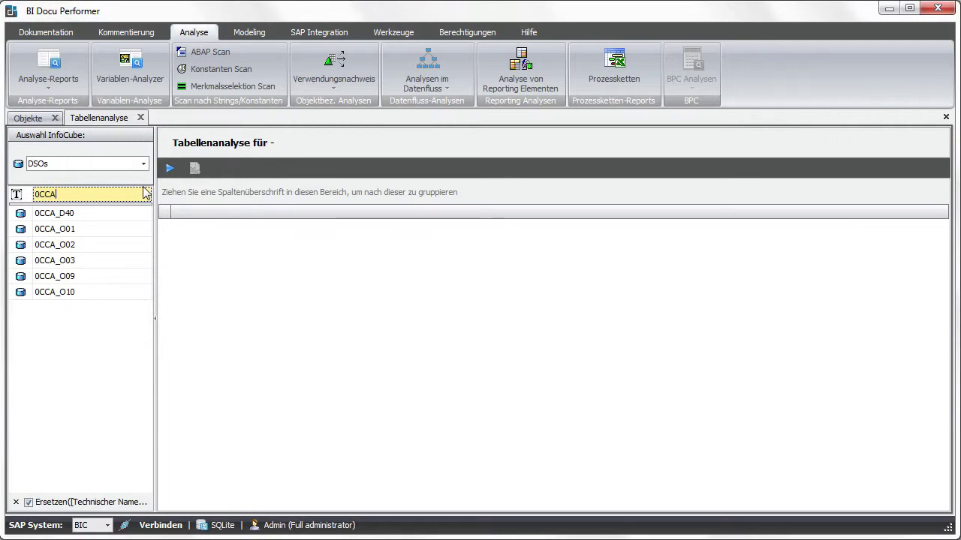
pyautogui.click(90, 277)
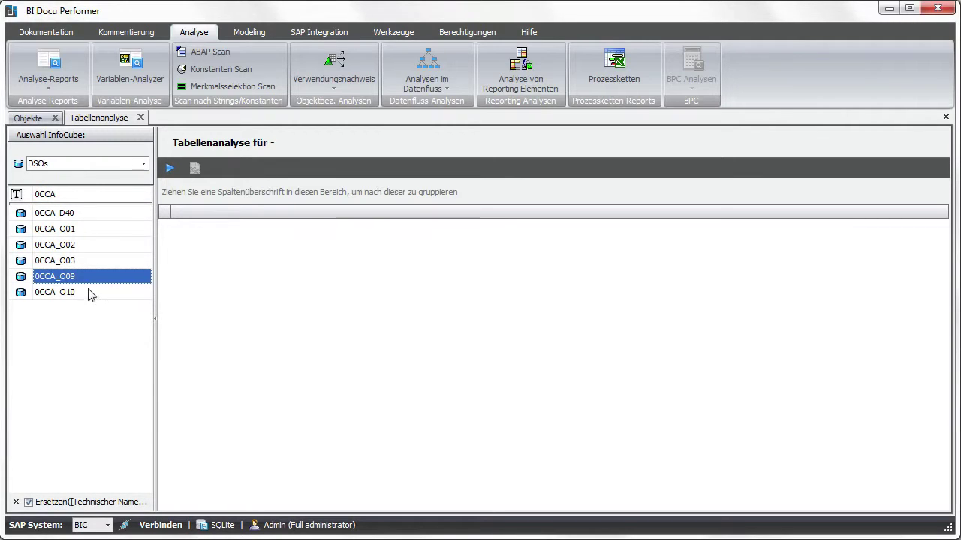
pyautogui.keyDown('shift'); pyautogui.click(88, 293); pyautogui.keyUp('shift')
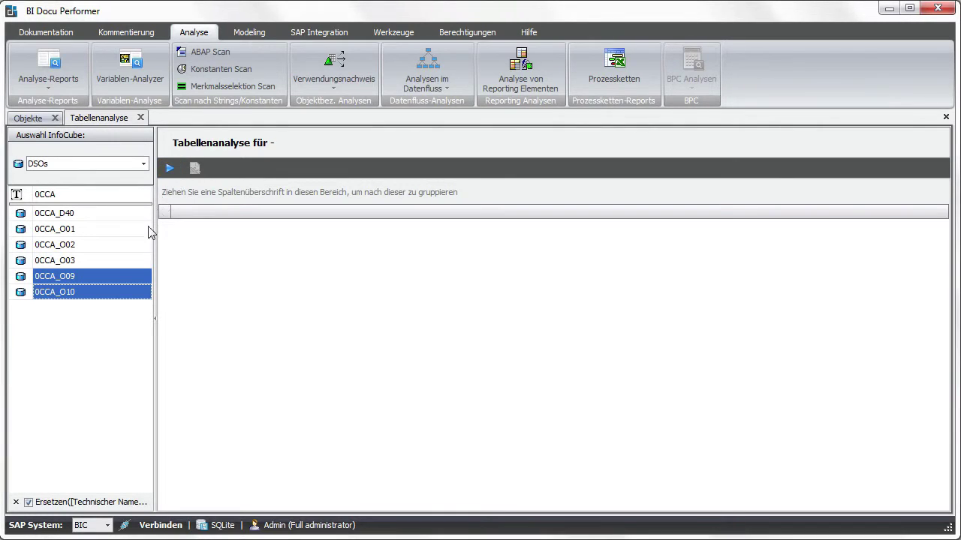
pyautogui.rightClick(111, 276)
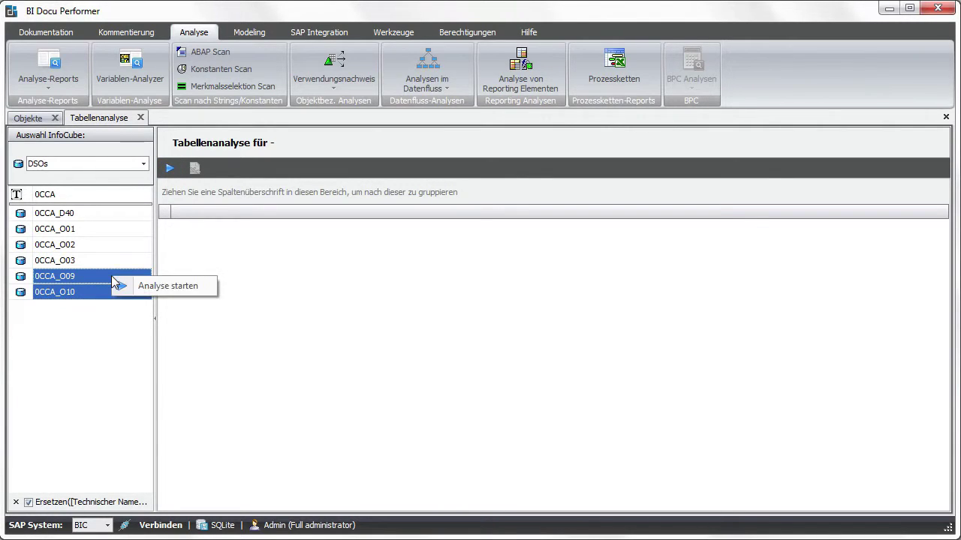
pyautogui.click(151, 286)
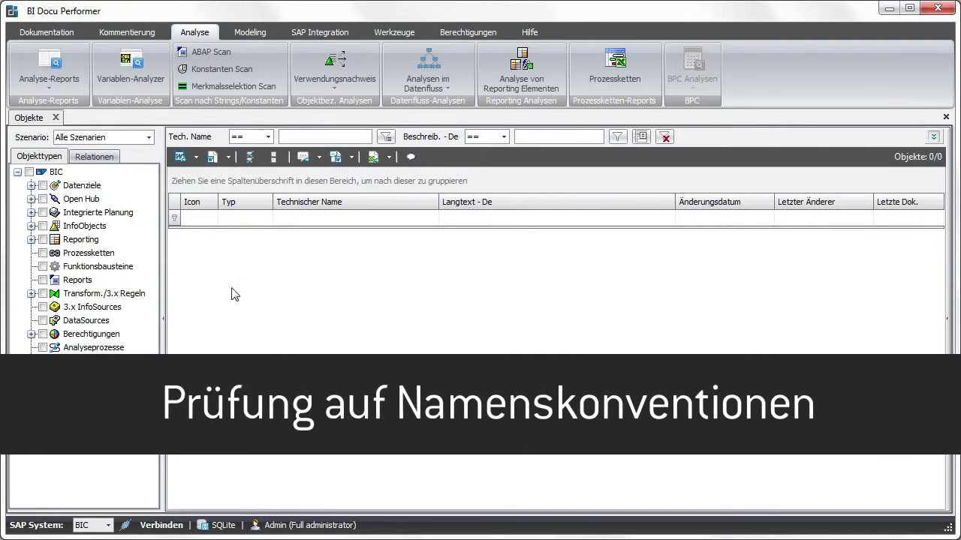
# Open the Prüfung auf Namenskonventionen report and choose Prozessketten as the object type
pyautogui.click(75, 90)
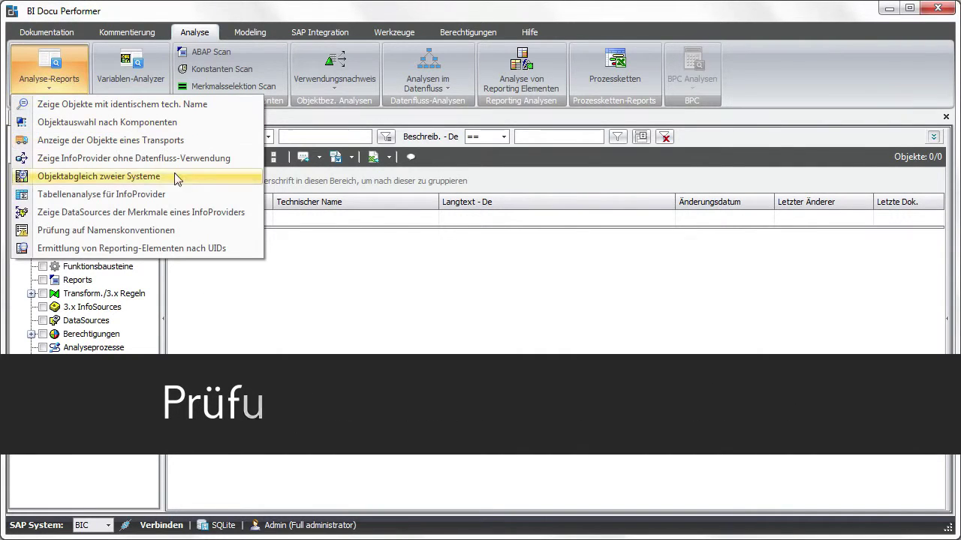
pyautogui.click(204, 232)
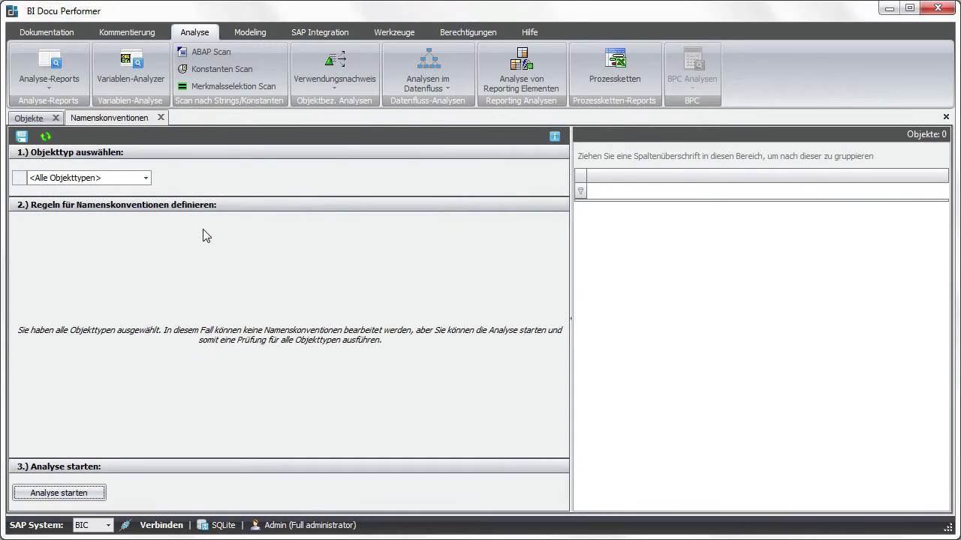
pyautogui.click(145, 176)
pyautogui.moveTo(196, 219); pyautogui.dragTo(209, 303)
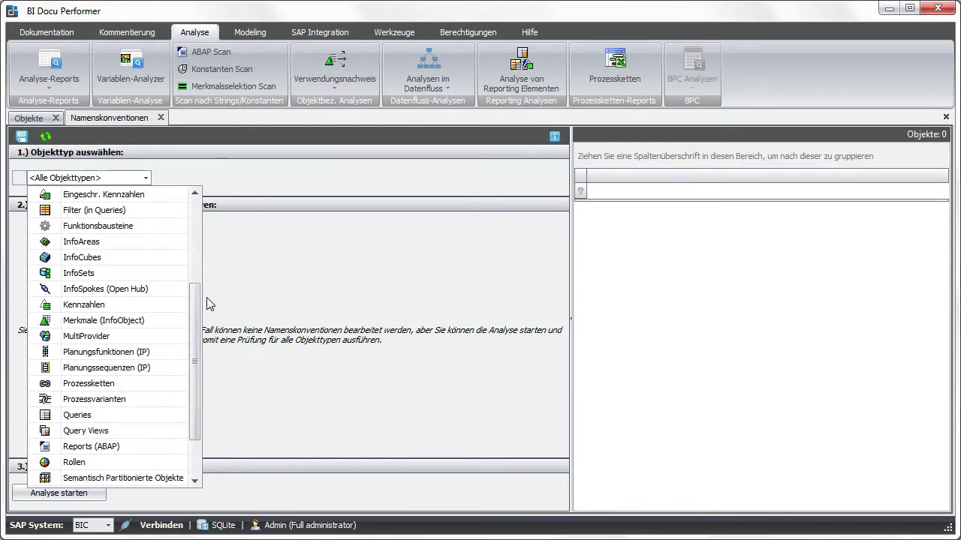
pyautogui.click(169, 384)
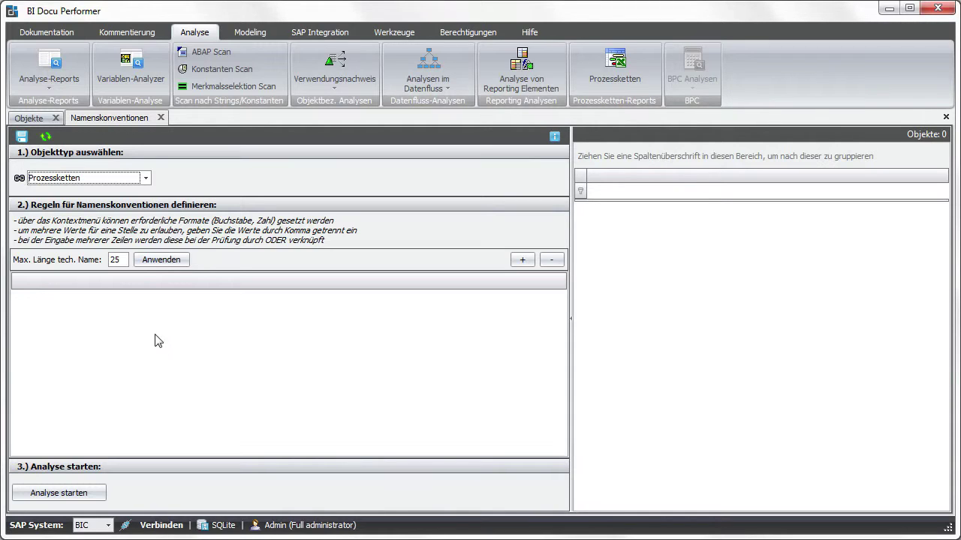
# Set the maximum technical name length to 17, apply it and add an empty naming rule row
pyautogui.doubleClick(120, 261)
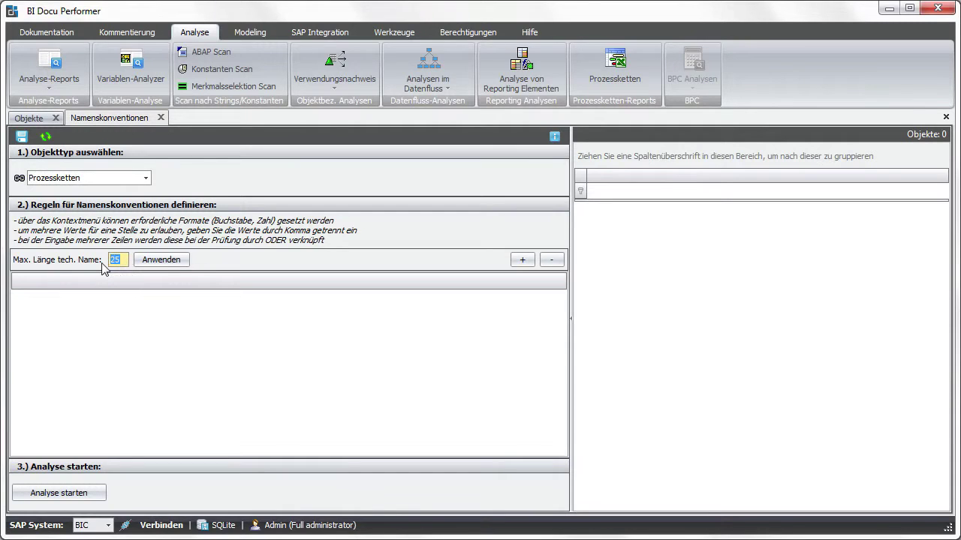
pyautogui.write('17')
pyautogui.click(144, 264)
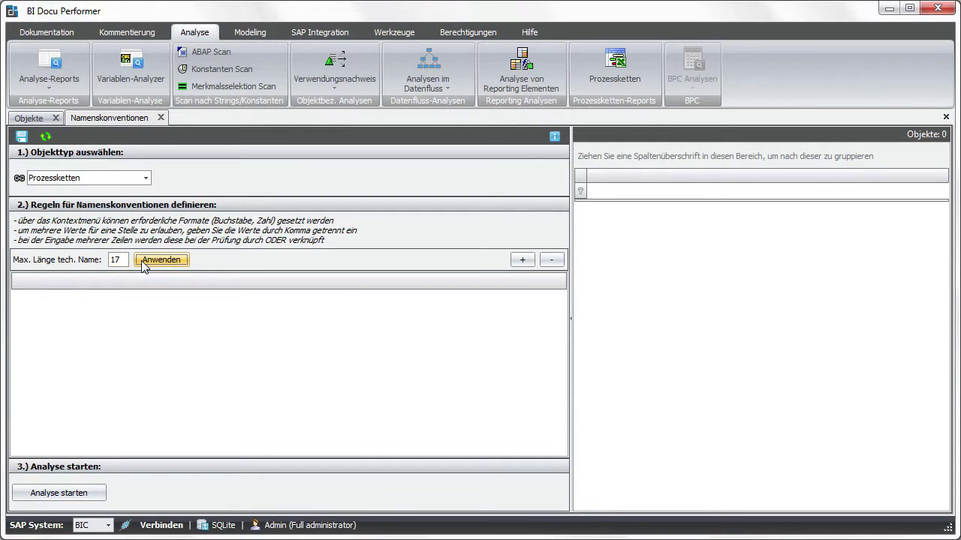
pyautogui.click(521, 261)
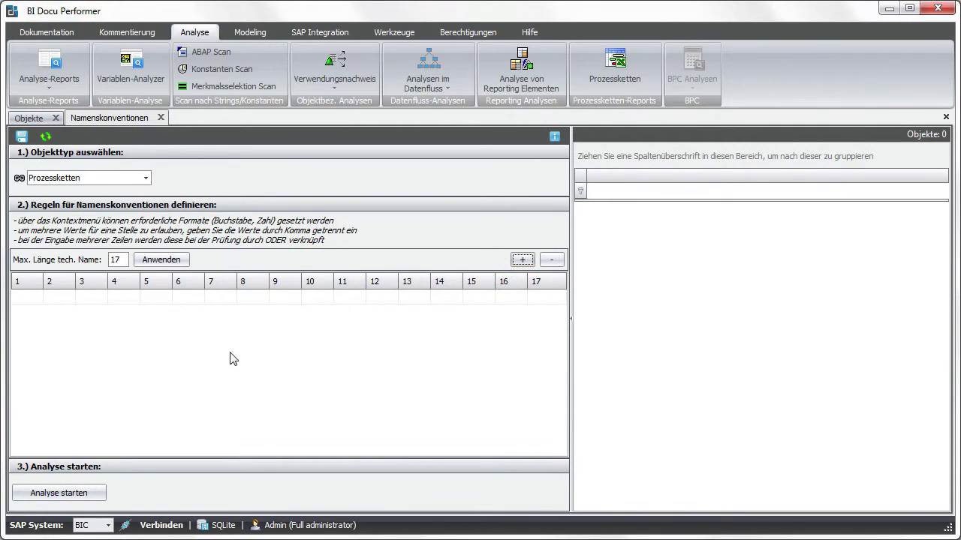
# Fill the first four positions of the naming rule with Z, P, the alternatives C,K and an underscore
pyautogui.click(35, 300)
pyautogui.write('Z')
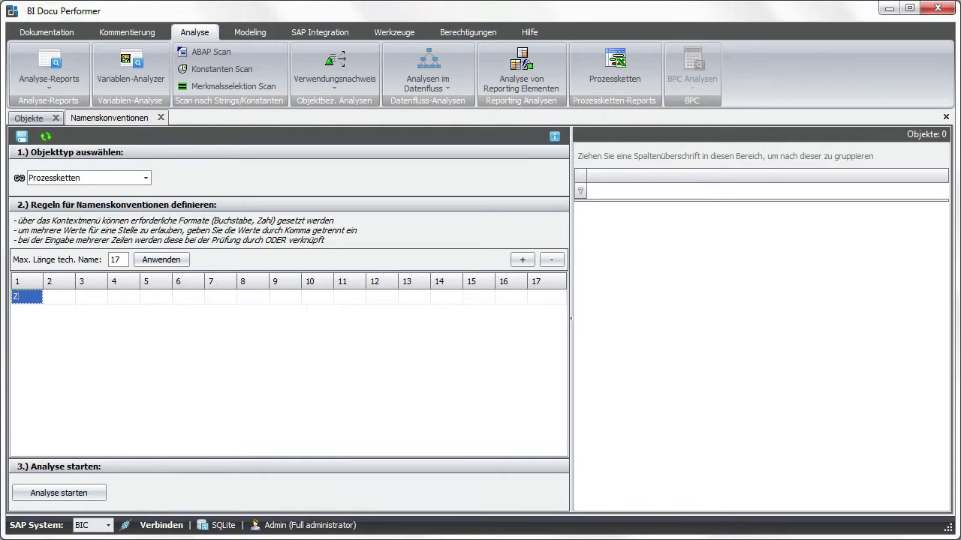
pyautogui.press('Tab')
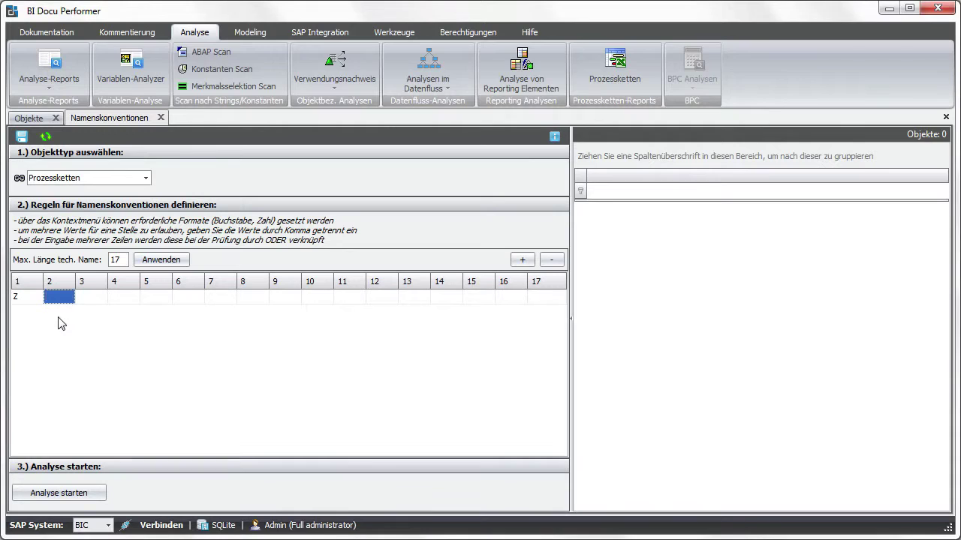
pyautogui.write('P')
pyautogui.press('Tab')
pyautogui.write('C')
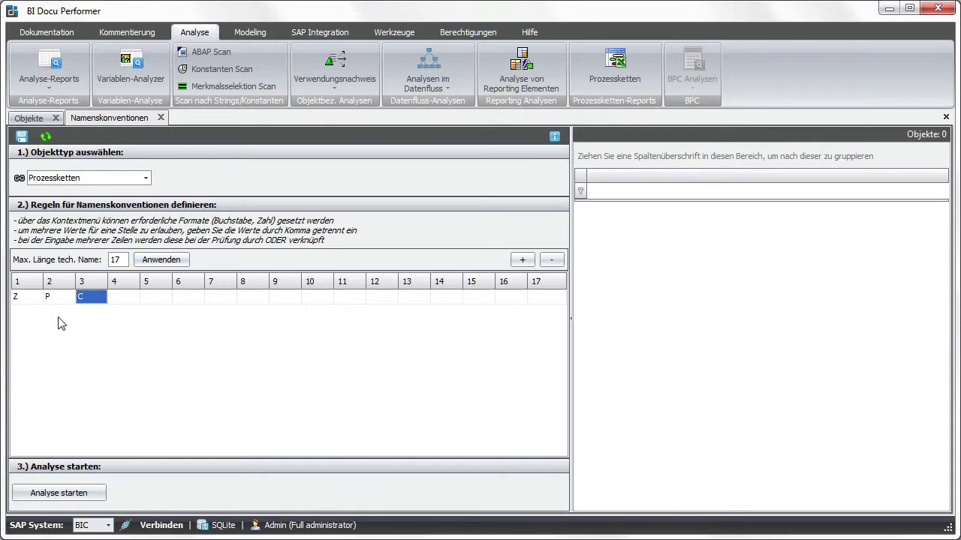
pyautogui.write(',K')
pyautogui.press('Tab')
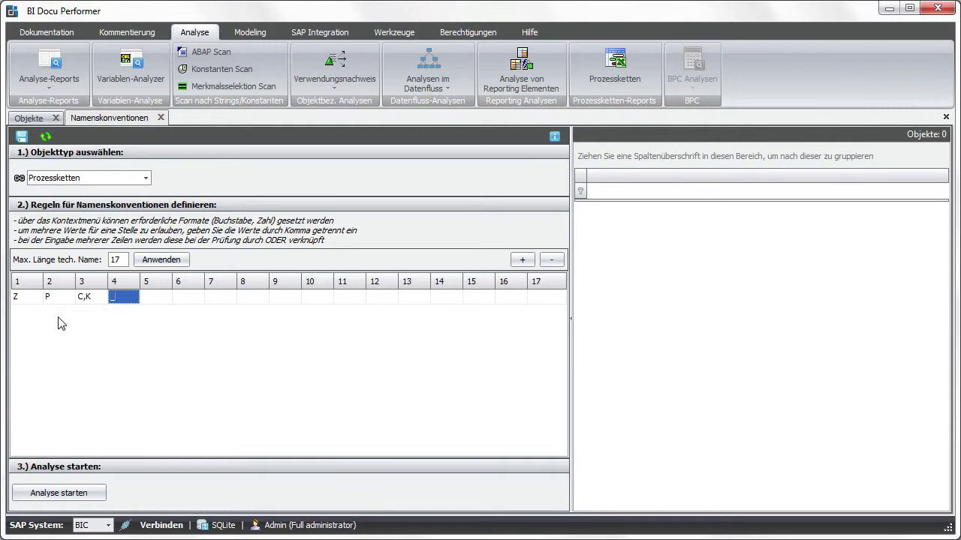
# Require an alphabetic character (A-Z) at positions 5 and 6 of the naming rule
pyautogui.rightClick(169, 303)
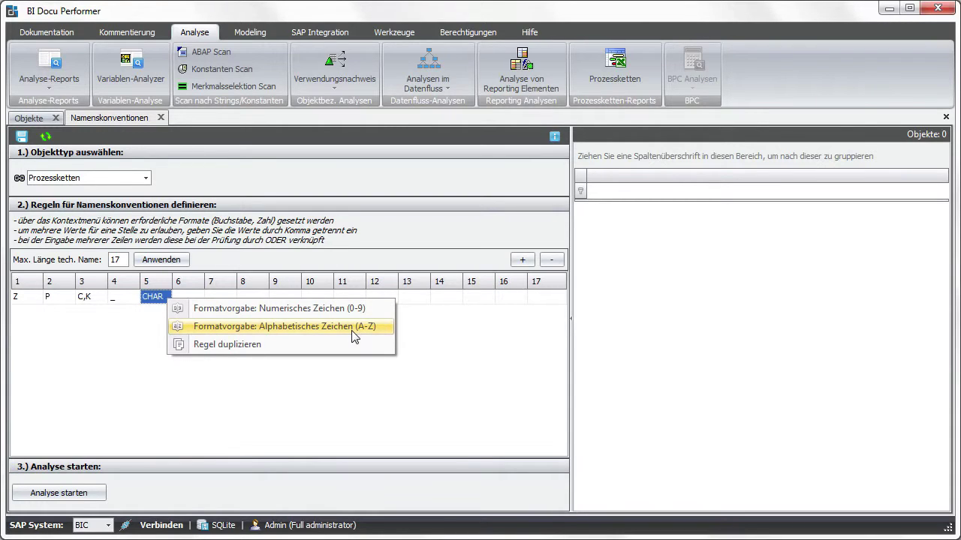
pyautogui.click(352, 329)
pyautogui.rightClick(188, 297)
pyautogui.click(245, 322)
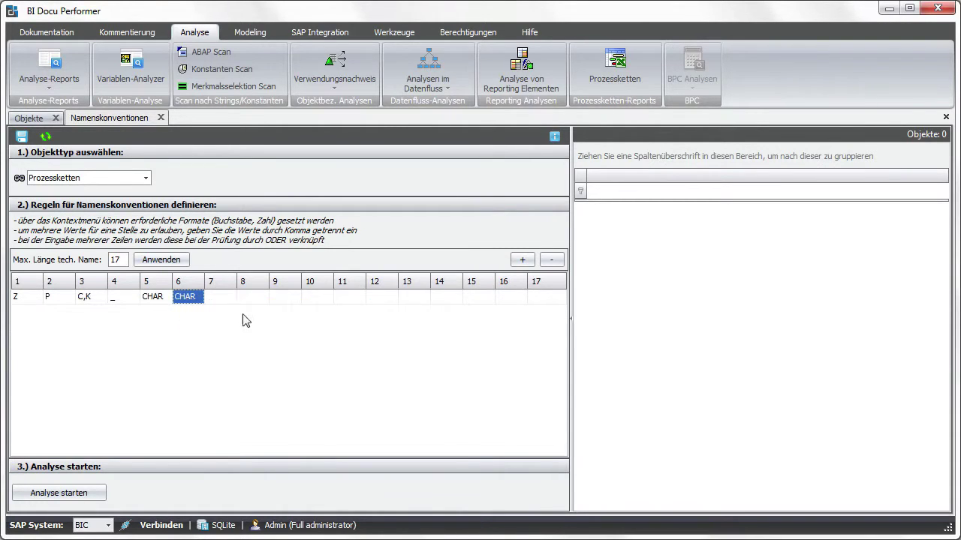
# Require an alphabetic character (A-Z) at positions 7, 8 and 9 of the naming rule
pyautogui.rightClick(228, 297)
pyautogui.click(271, 326)
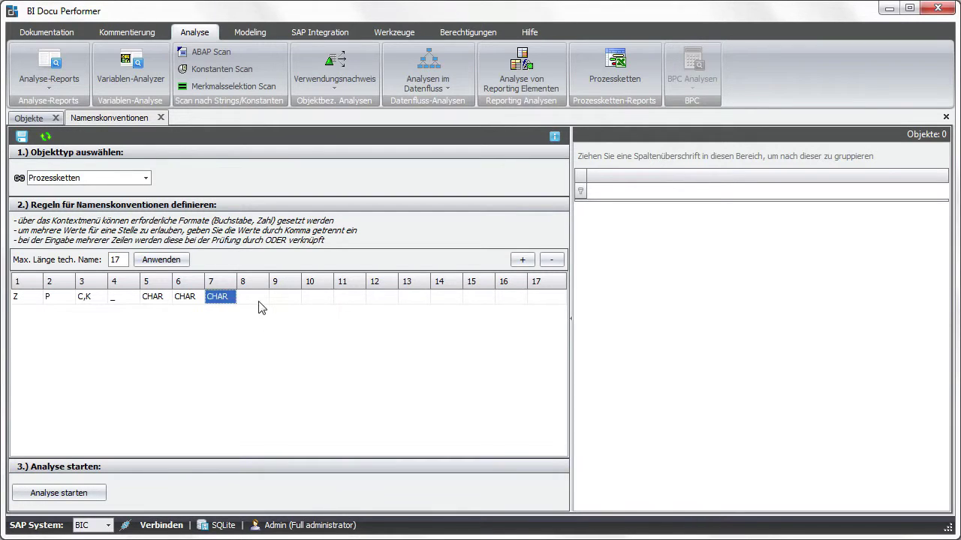
pyautogui.rightClick(259, 297)
pyautogui.click(281, 326)
pyautogui.rightClick(286, 298)
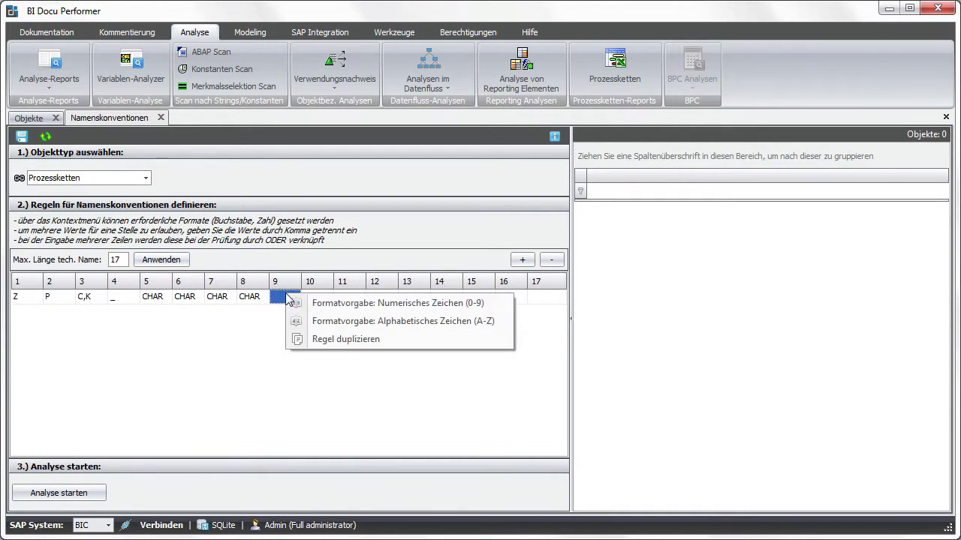
pyautogui.click(331, 323)
# Fill positions 10 to 15 of the naming rule with an underscore, A, T, T, R and an underscore
pyautogui.click(318, 299)
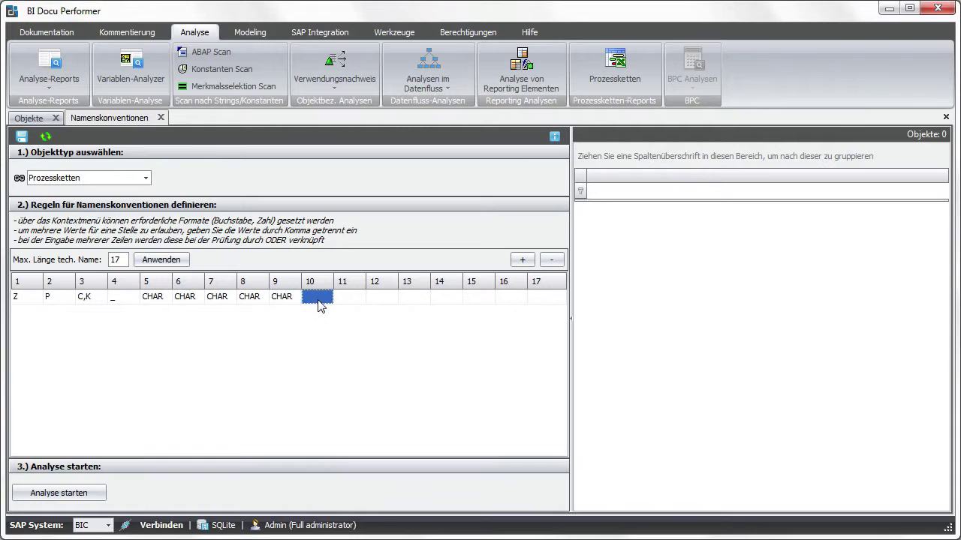
pyautogui.write('_')
pyautogui.press('Tab')
pyautogui.write('A')
pyautogui.press('Tab')
pyautogui.write('T')
pyautogui.press('Tab')
pyautogui.press('Tab')
pyautogui.click(418, 299)
pyautogui.write('T')
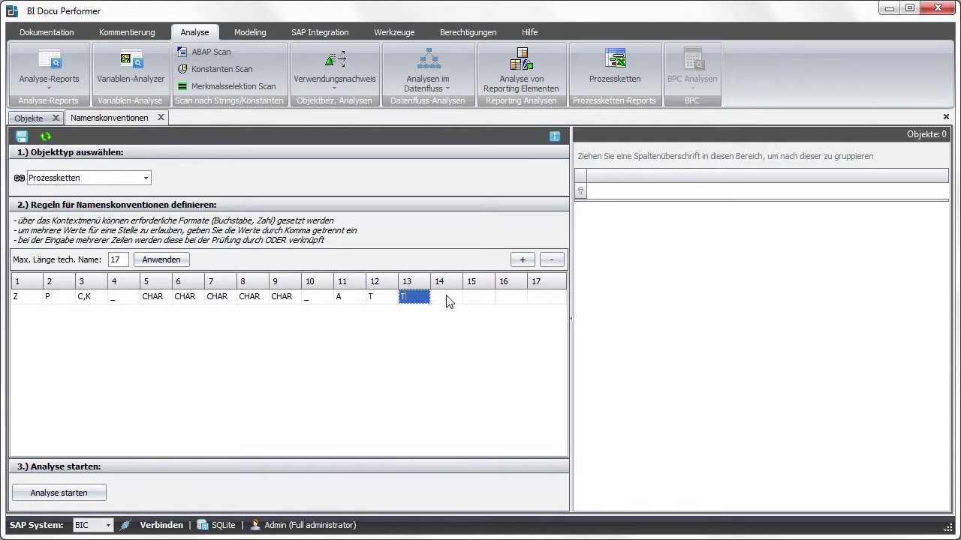
pyautogui.click(447, 295)
pyautogui.write('R')
pyautogui.click(479, 300)
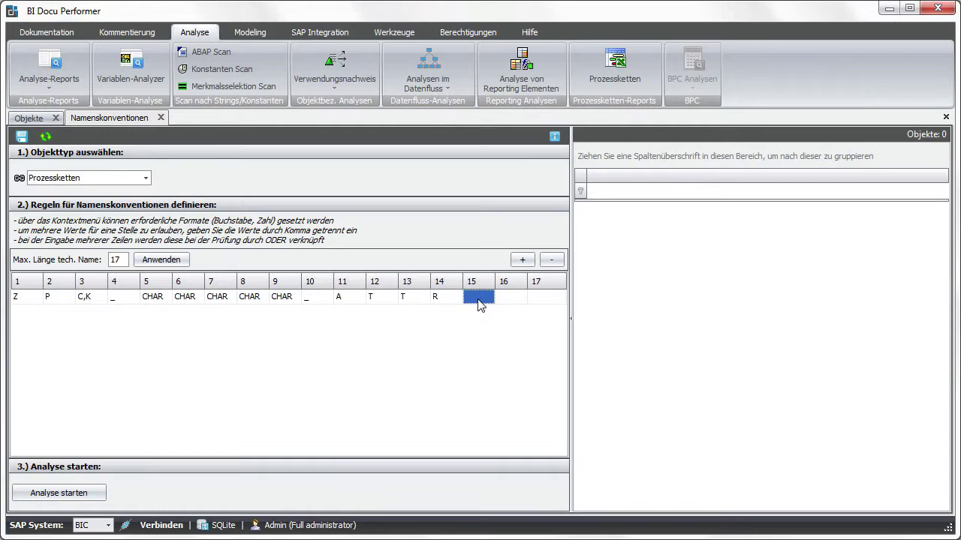
pyautogui.write('_')
pyautogui.press('Tab')
# Require a numeric character (0-9) at positions 16 and 17 of the naming rule
pyautogui.rightClick(508, 297)
pyautogui.click(494, 318)
pyautogui.rightClick(514, 295)
pyautogui.click(523, 304)
pyautogui.click(536, 298)
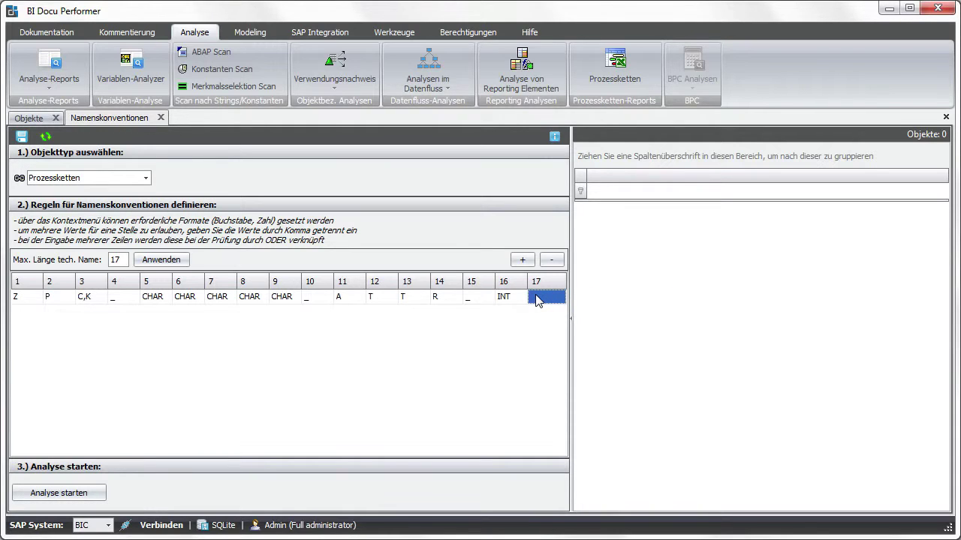
pyautogui.rightClick(537, 298)
pyautogui.click(543, 304)
pyautogui.click(555, 304)
pyautogui.rightClick(558, 304)
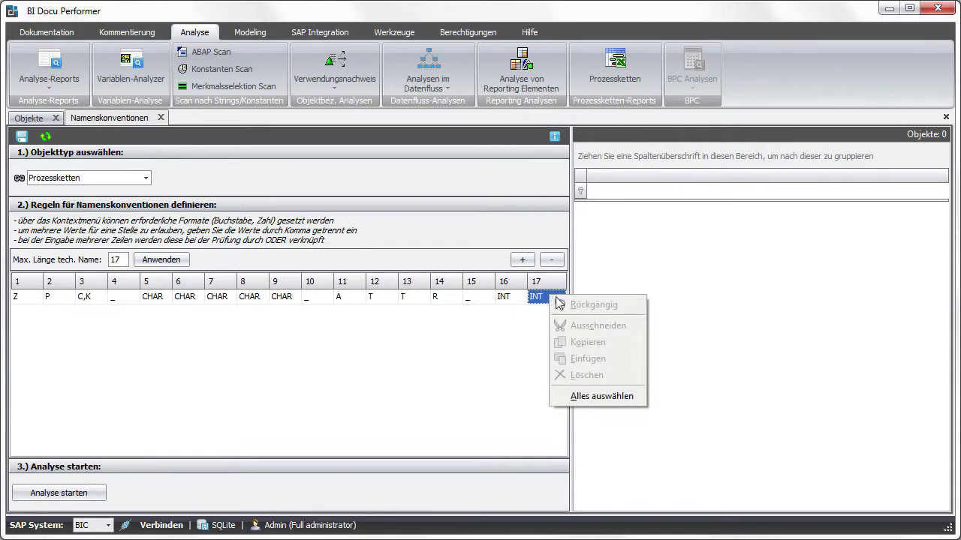
pyautogui.click(499, 351)
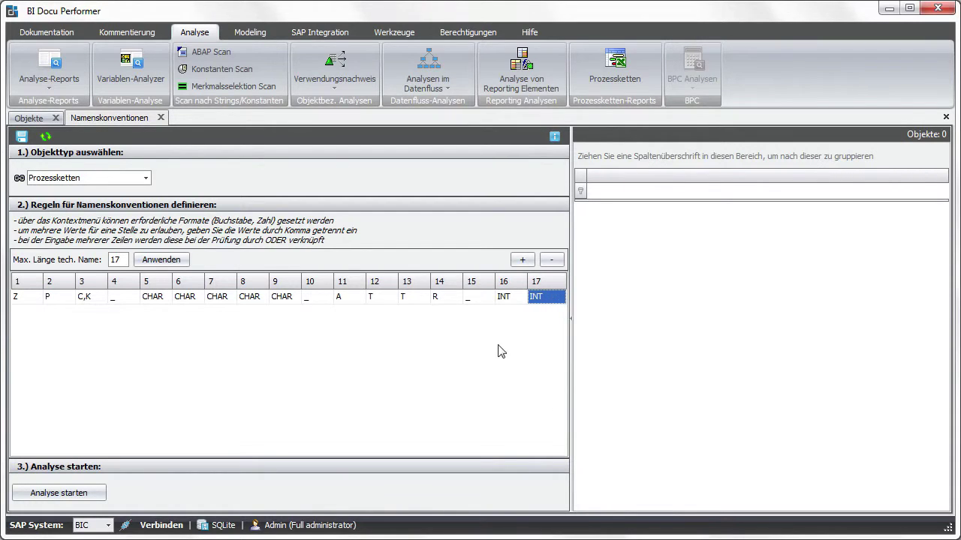
pyautogui.rightClick(557, 298)
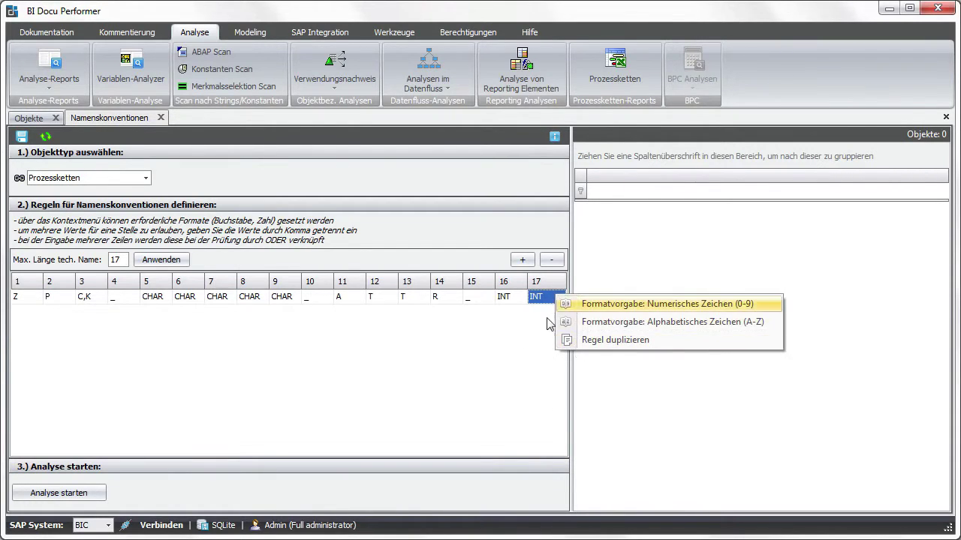
pyautogui.click(478, 353)
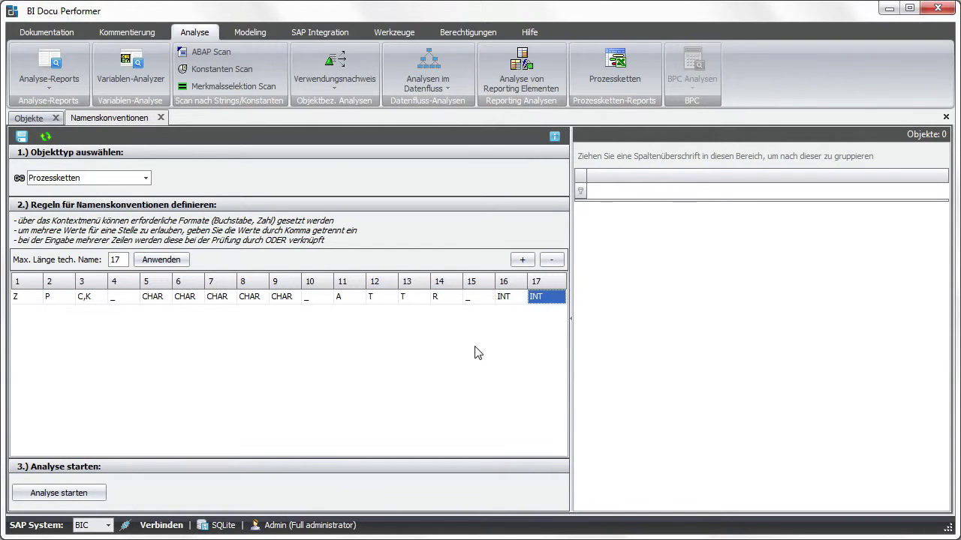
# Add an empty naming rule row and duplicate the completed first rule
pyautogui.click(523, 260)
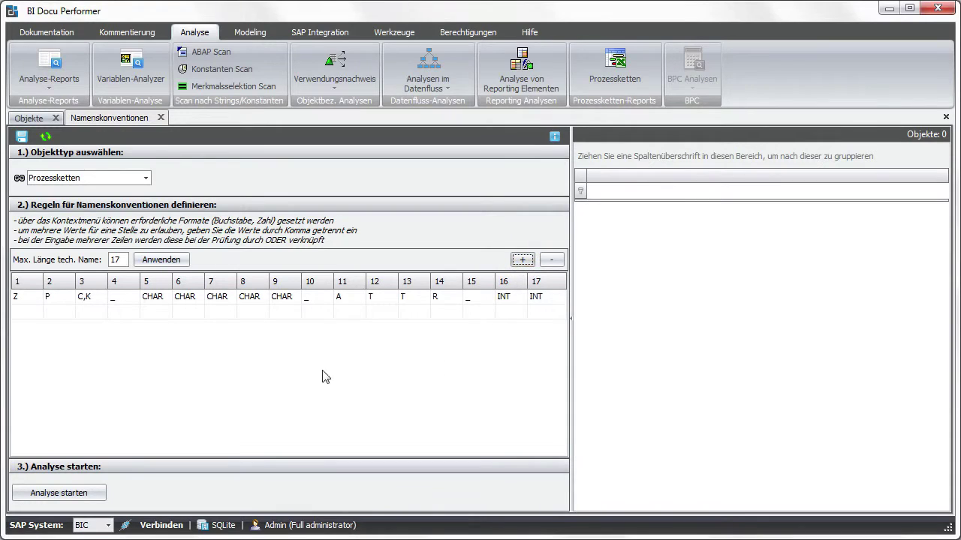
pyautogui.click(36, 300)
pyautogui.rightClick(36, 300)
pyautogui.click(26, 313)
pyautogui.click(31, 298)
pyautogui.rightClick(33, 300)
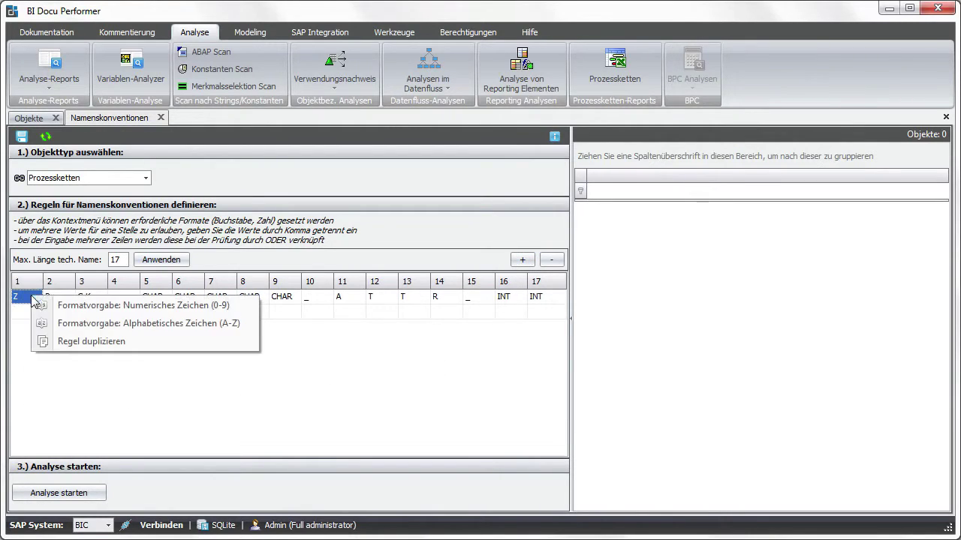
pyautogui.click(89, 341)
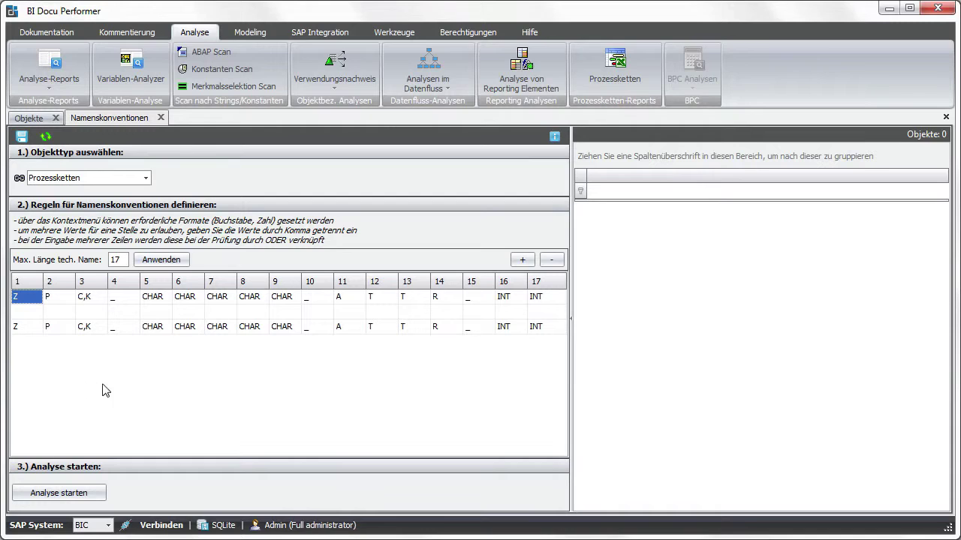
# Change positions 11 to 13 of the duplicated rule to H, I and E and duplicate that rule
pyautogui.click(349, 328)
pyautogui.write('H I ')
pyautogui.write('E')
pyautogui.rightClick(411, 328)
pyautogui.click(443, 368)
# Change positions 11 to 14 of the newest rule to T, E, X and T
pyautogui.click(347, 342)
pyautogui.write('TEXT')
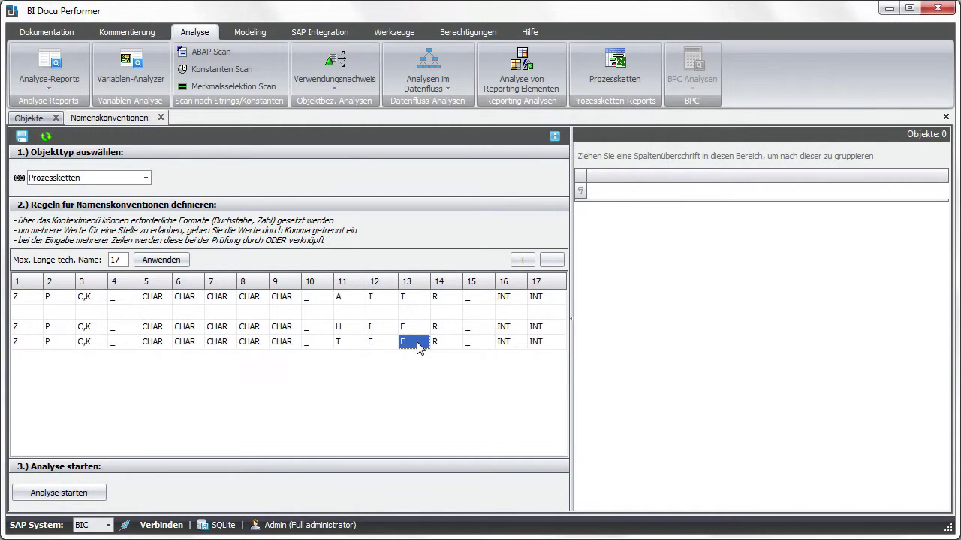
pyautogui.press('Escape')
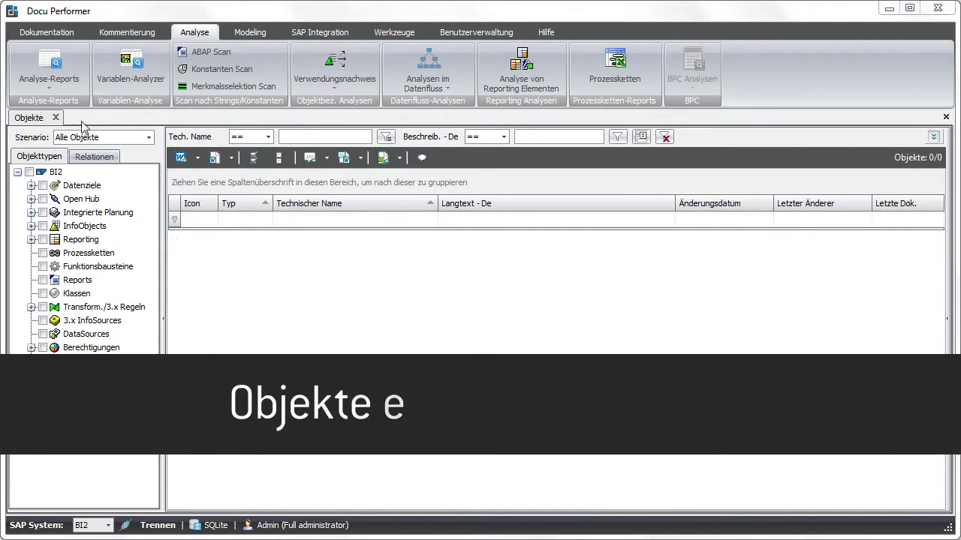
# Open the Anzeige der Objekte eines Transports report and display transport BI2K900018 including subordinate requests
pyautogui.click(49, 68)
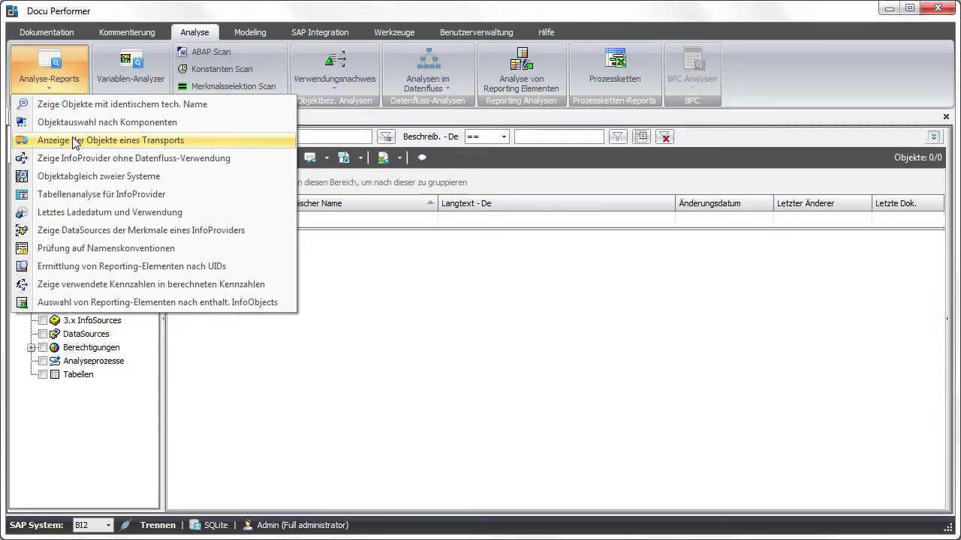
pyautogui.click(201, 140)
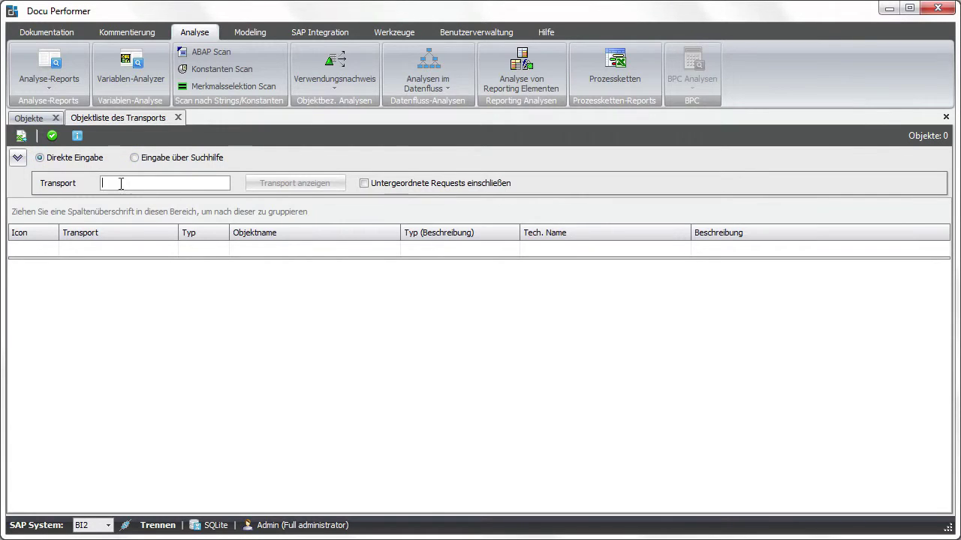
pyautogui.write('BI2K900018')
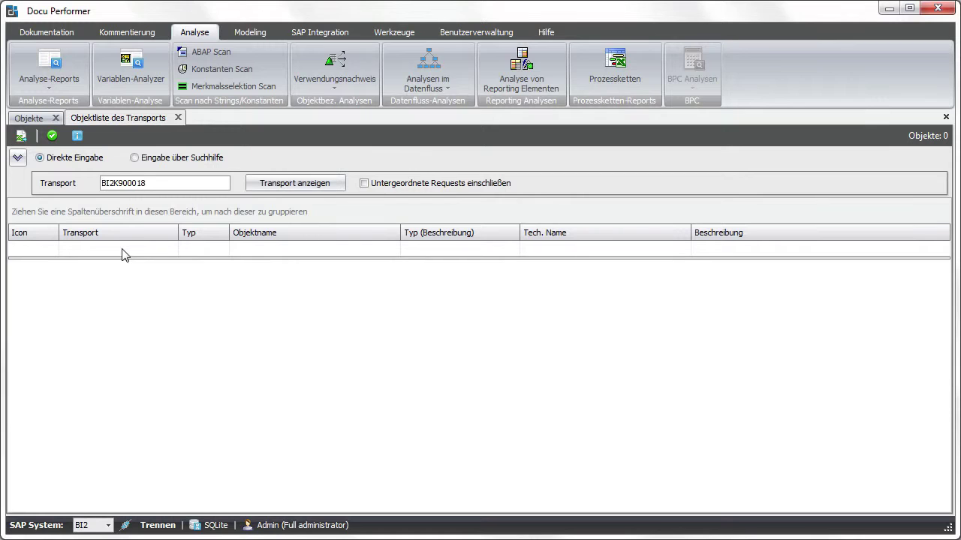
pyautogui.click(381, 188)
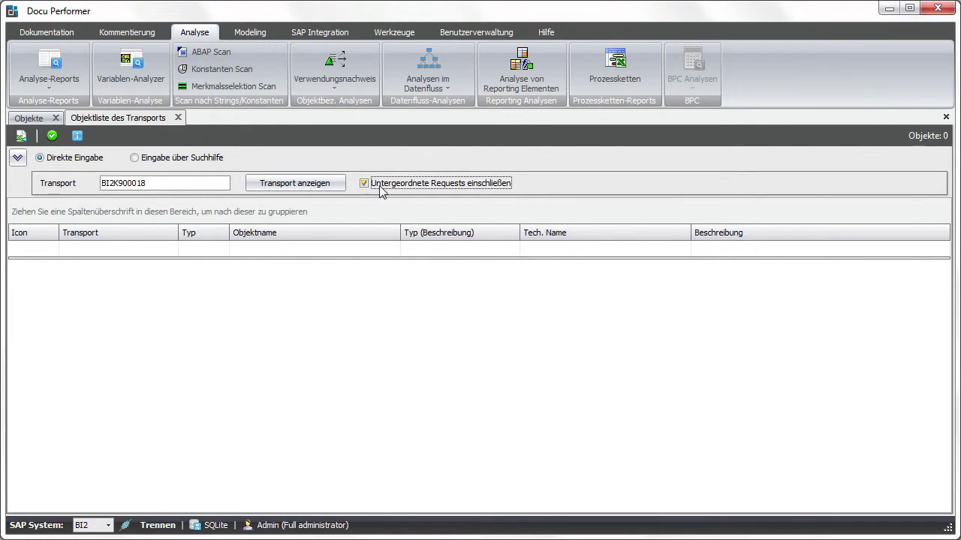
pyautogui.click(312, 187)
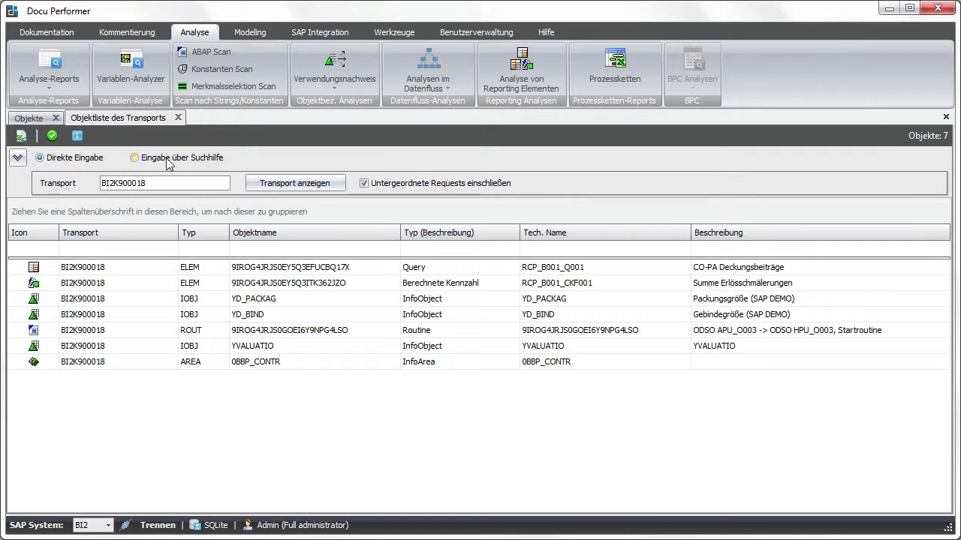
# Switch to transport entry by search help and read only the transports of the last 30 days
pyautogui.click(199, 160)
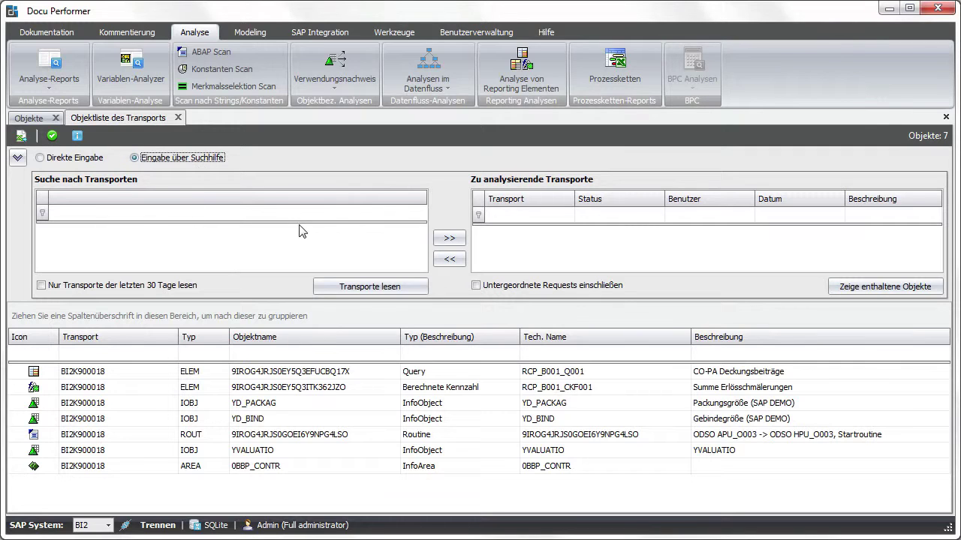
pyautogui.click(186, 287)
pyautogui.click(324, 288)
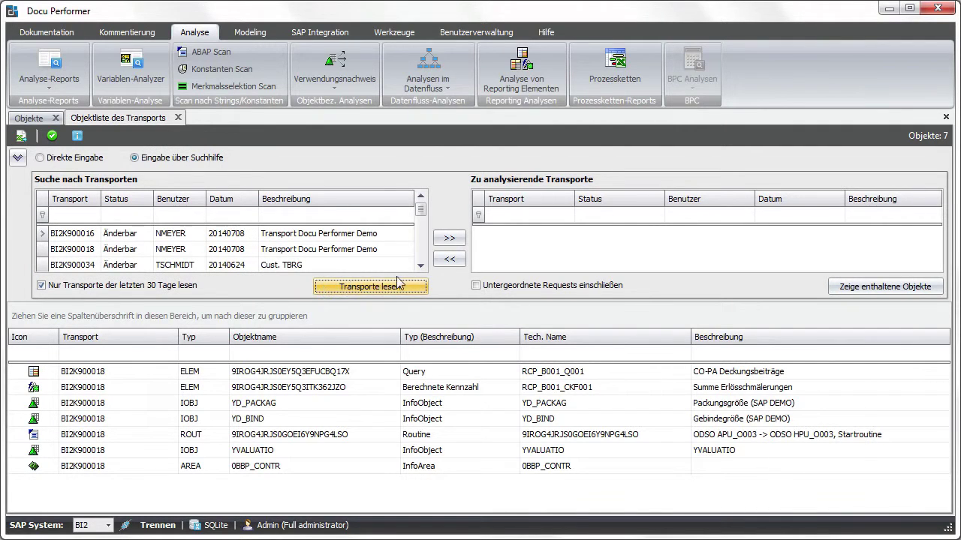
# Move transports BI2K900016, BI2K900018 and BI2K900034 into the list to analyse, and take BI2K900016 and BI2K900034 back out
pyautogui.click(91, 236)
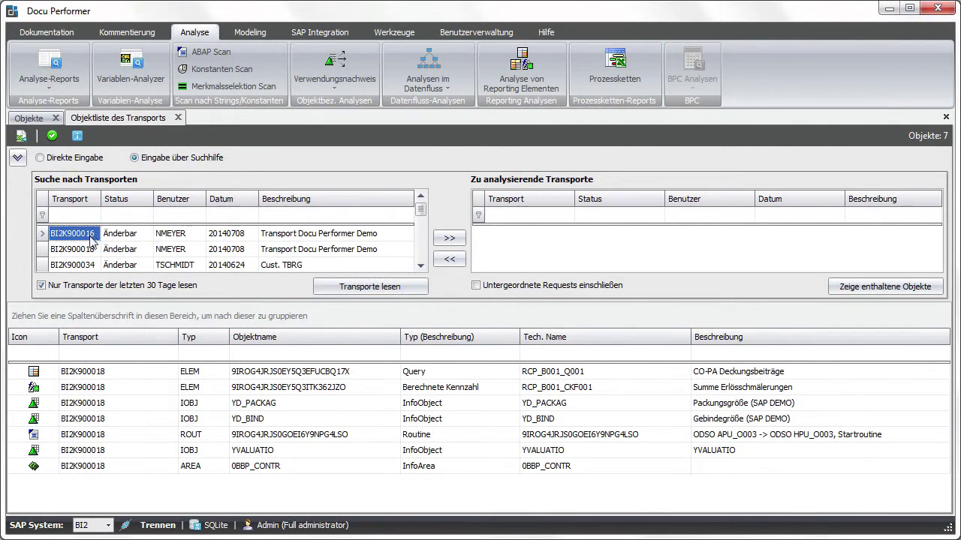
pyautogui.keyDown('shift'); pyautogui.click(88, 250); pyautogui.keyUp('shift')
pyautogui.keyDown('shift'); pyautogui.click(81, 260); pyautogui.keyUp('shift')
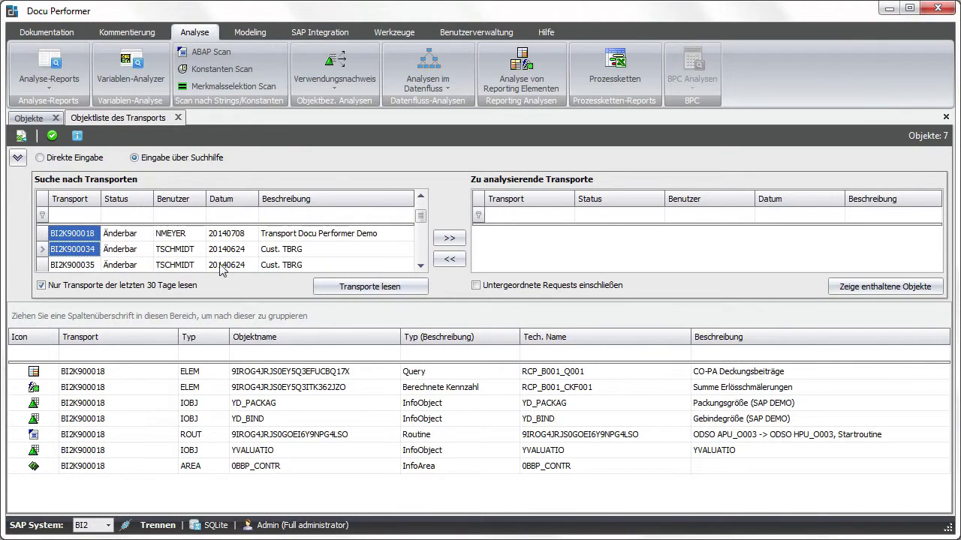
pyautogui.click(448, 241)
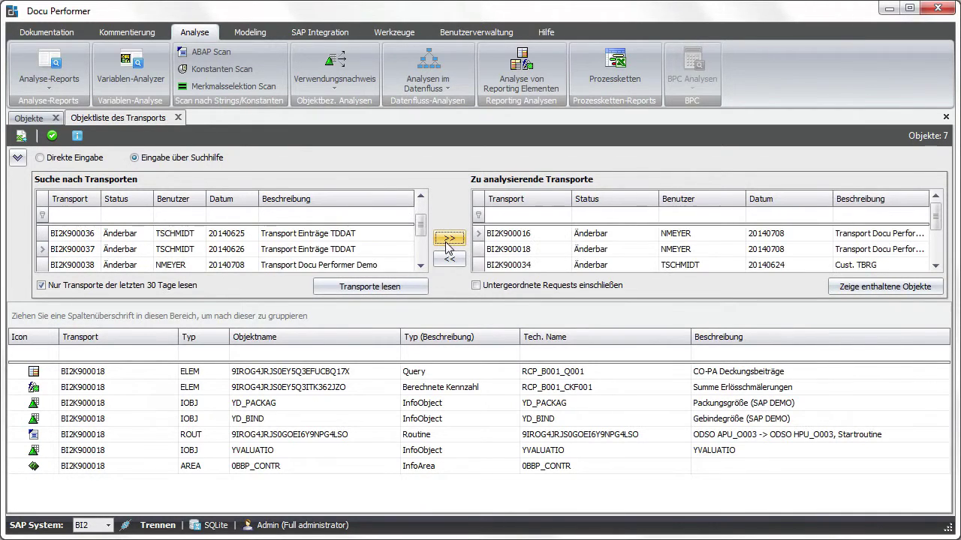
pyautogui.click(451, 260)
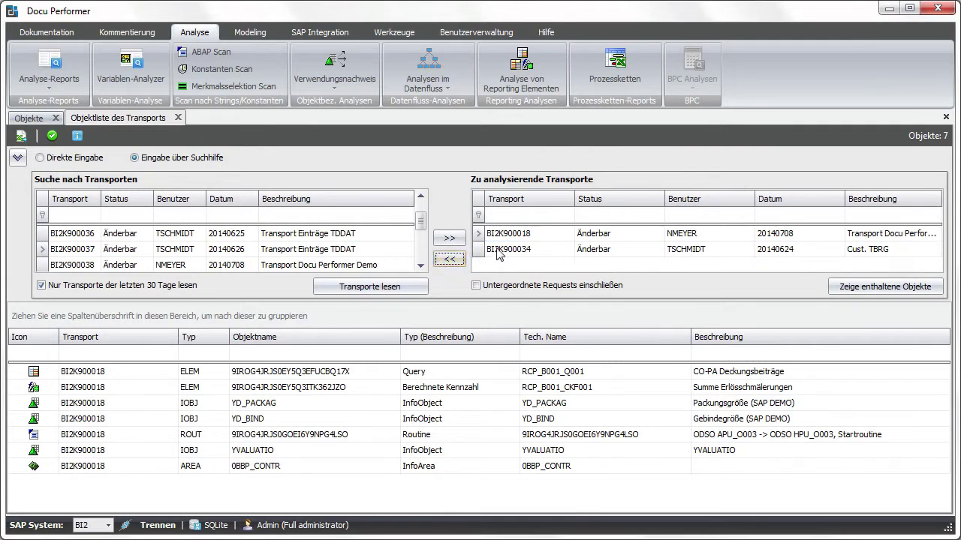
pyautogui.click(451, 260)
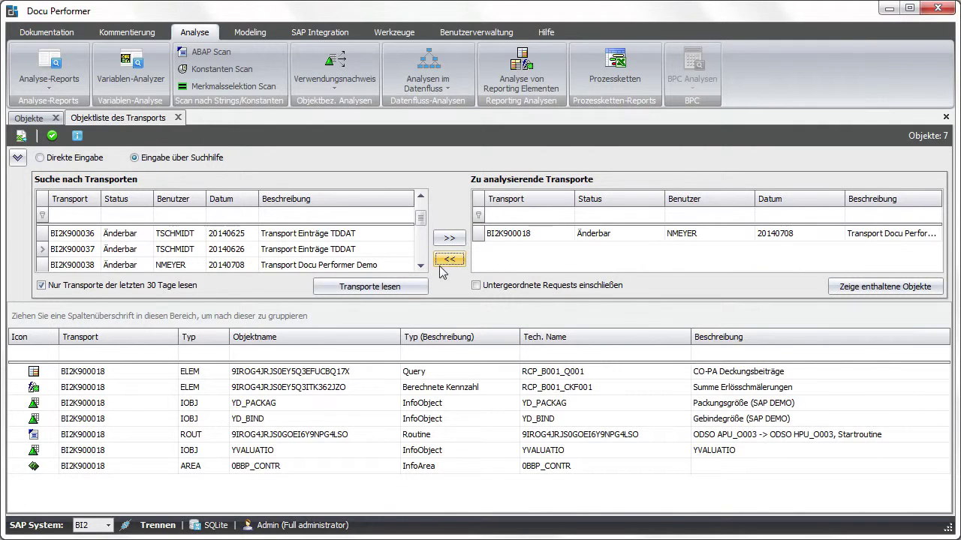
# Filter the found transports by the number pattern *18 and replace it with *16
pyautogui.click(77, 216)
pyautogui.write('*18')
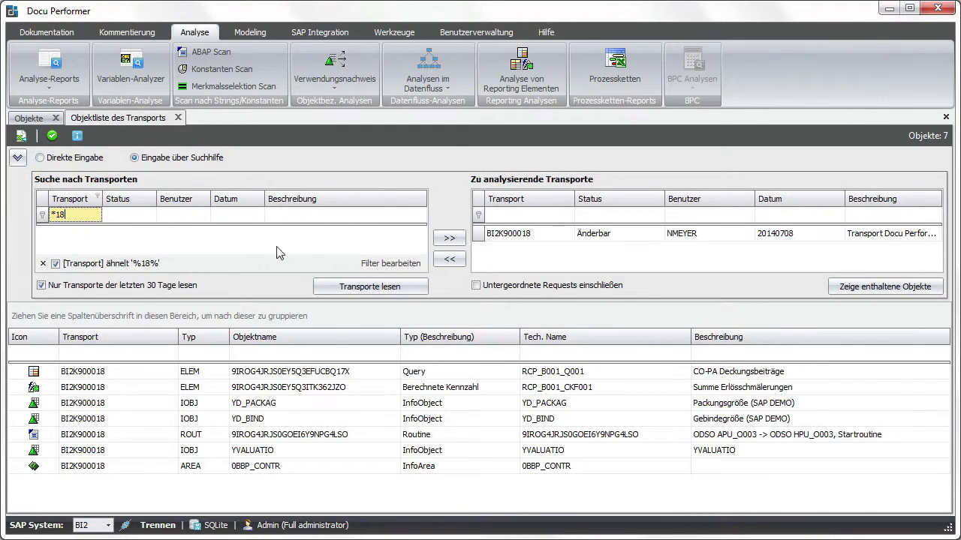
pyautogui.press('BackSpace')
pyautogui.write('6')
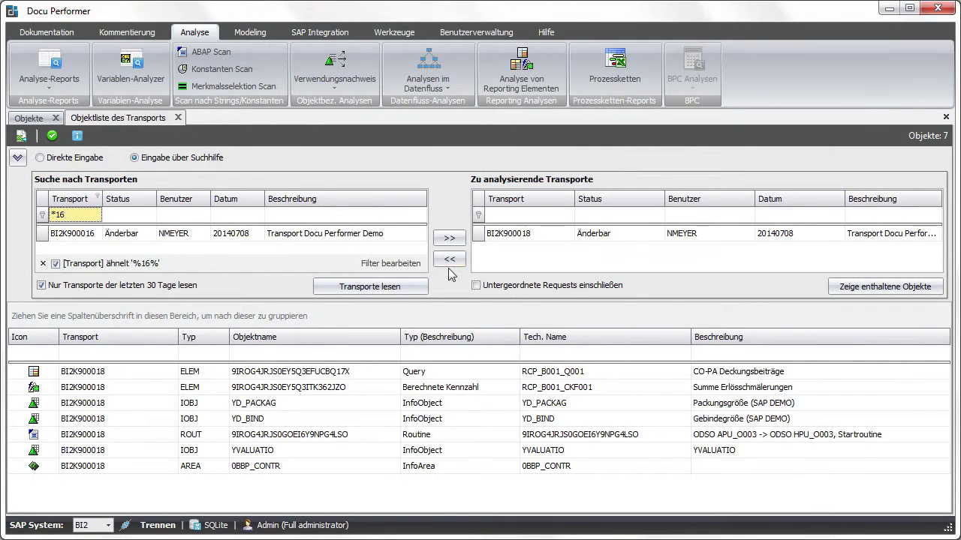
# Include subordinate requests and show the objects contained in the transport to analyse
pyautogui.click(503, 287)
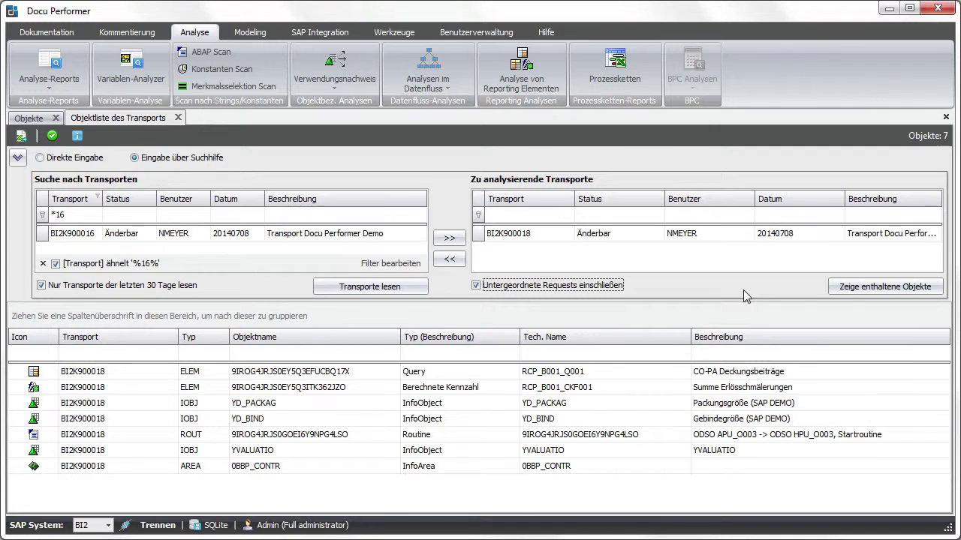
pyautogui.click(902, 292)
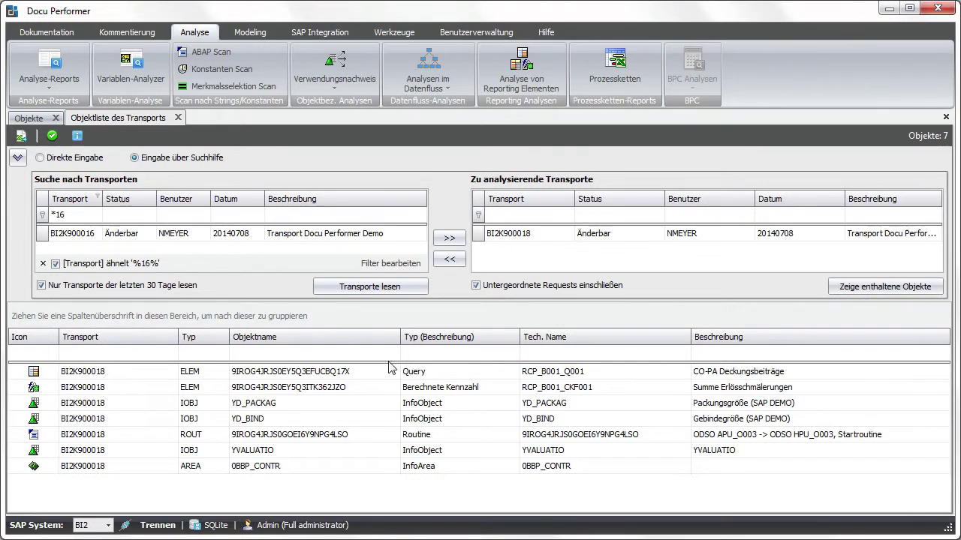
# Check the transport's objects against the naming conventions and inspect the entries for query RCP_B001_Q001 and InfoArea 0BBP_CONTR
pyautogui.click(54, 140)
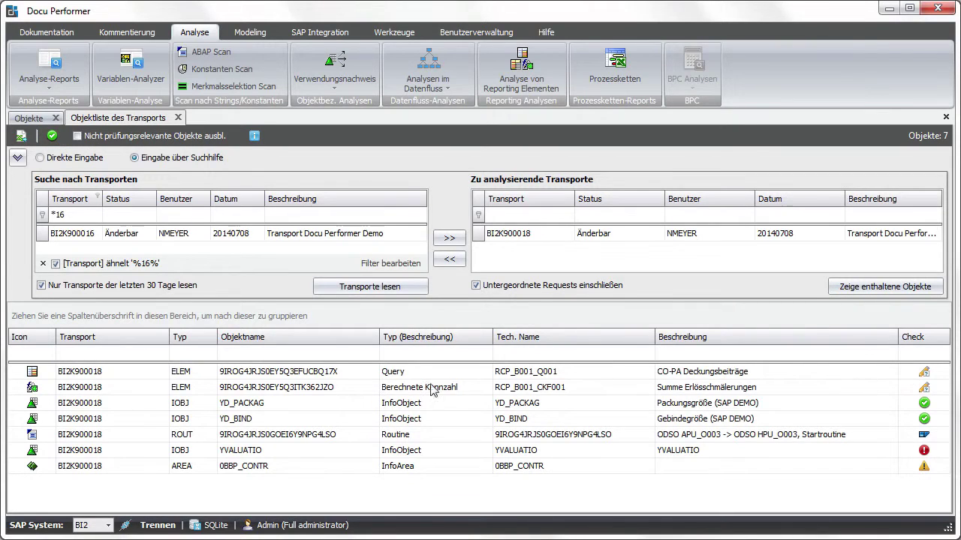
pyautogui.click(357, 374)
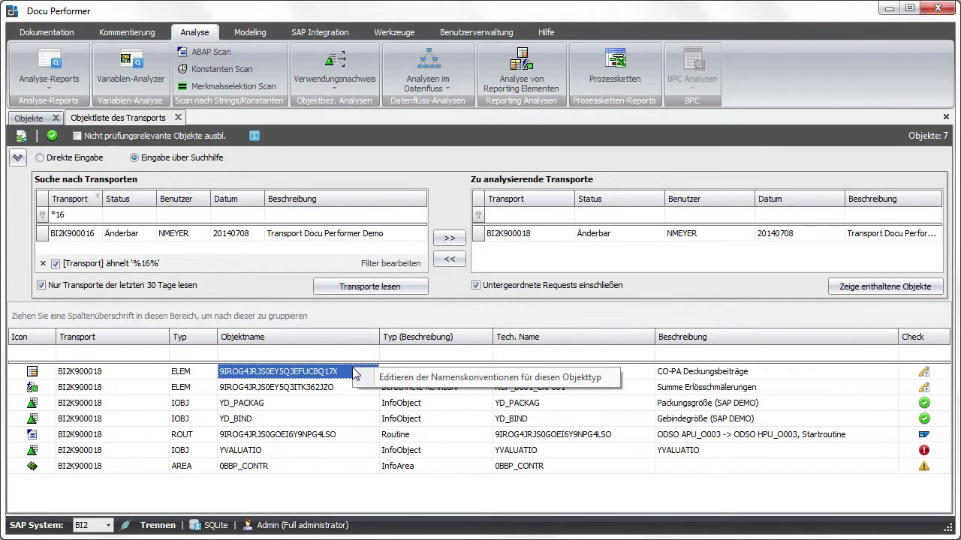
pyautogui.click(641, 379)
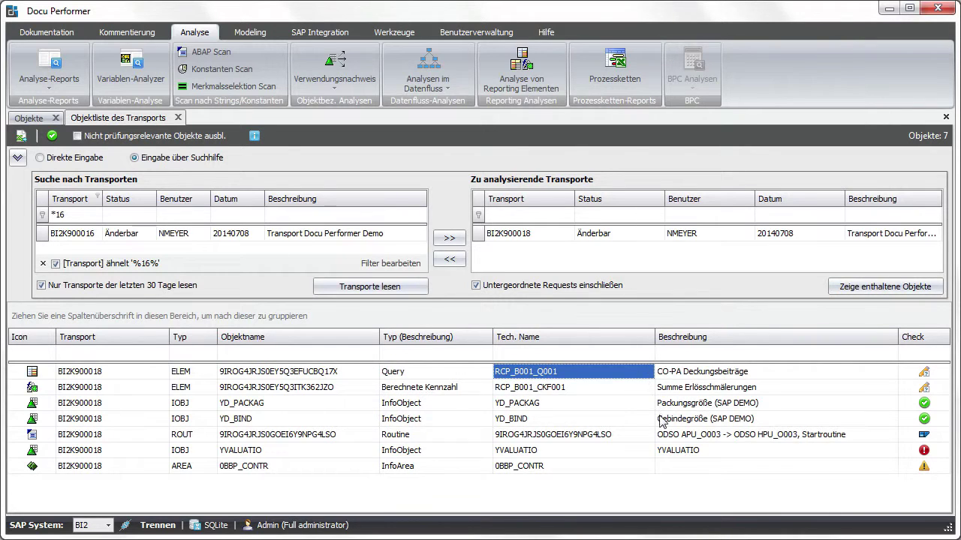
pyautogui.click(918, 470)
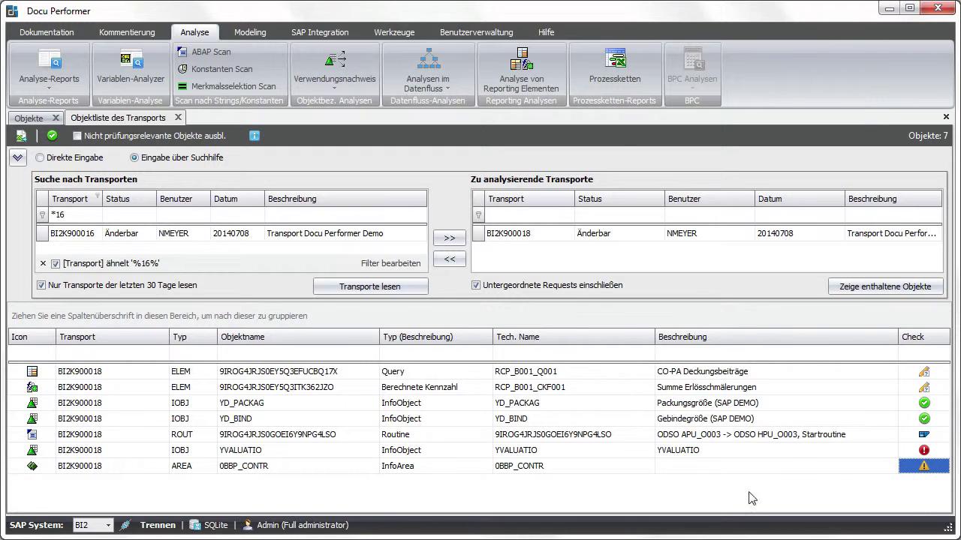
# Hide the objects that are not relevant for the check in the transport's object list
pyautogui.click(448, 468)
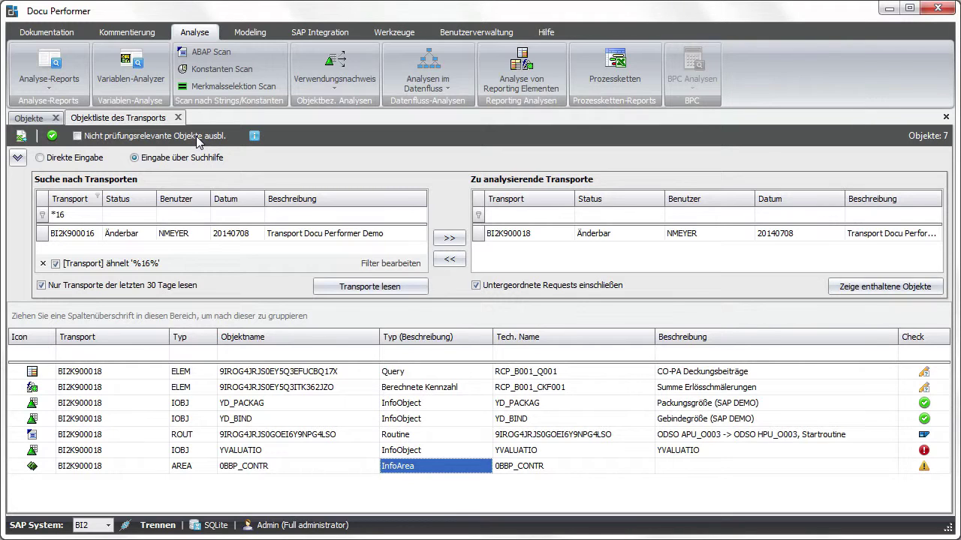
pyautogui.click(424, 437)
pyautogui.click(529, 437)
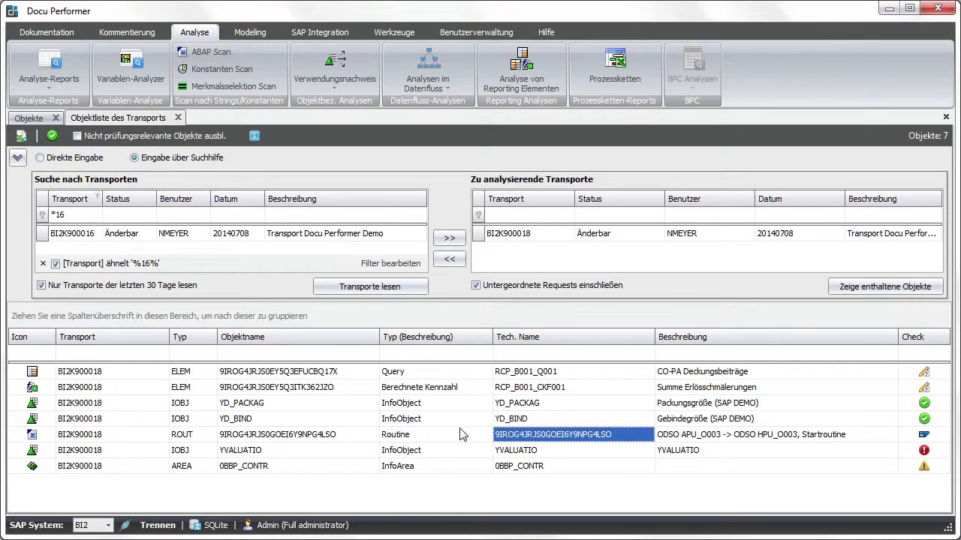
pyautogui.click(78, 137)
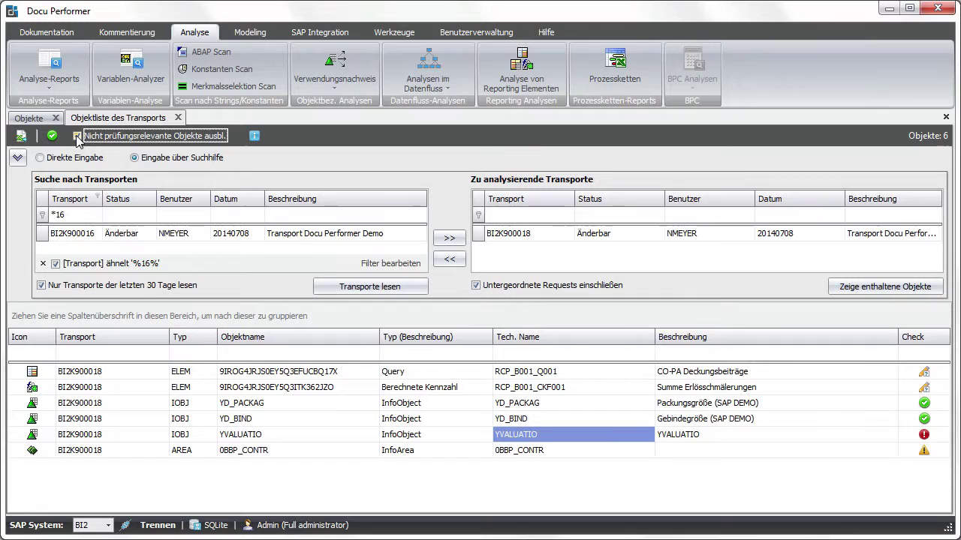
pyautogui.click(78, 137)
pyautogui.click(78, 137)
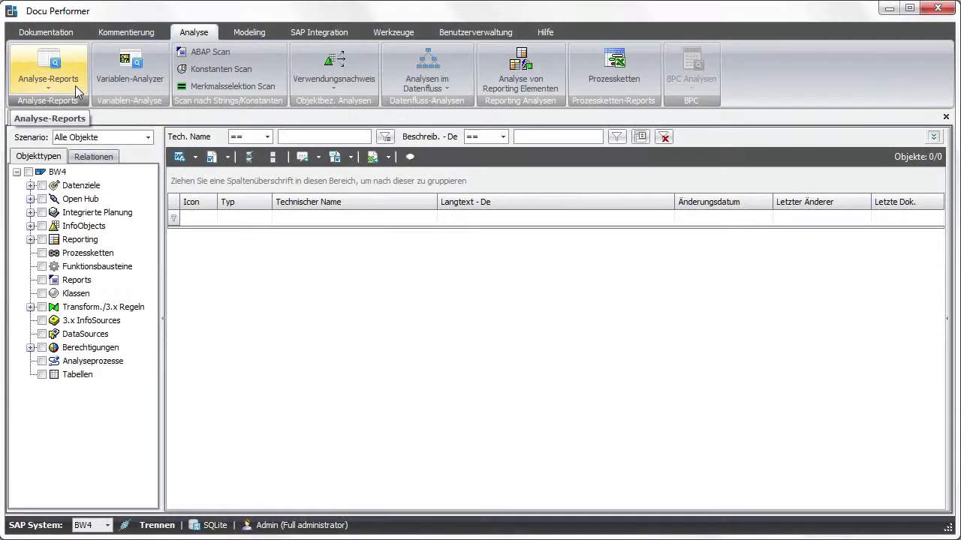
# Open the report selecting reporting elements by contained InfoObjects and add calculated key figure VSD_M001_CKF0004 to its list, filtering by vsd
pyautogui.click(75, 85)
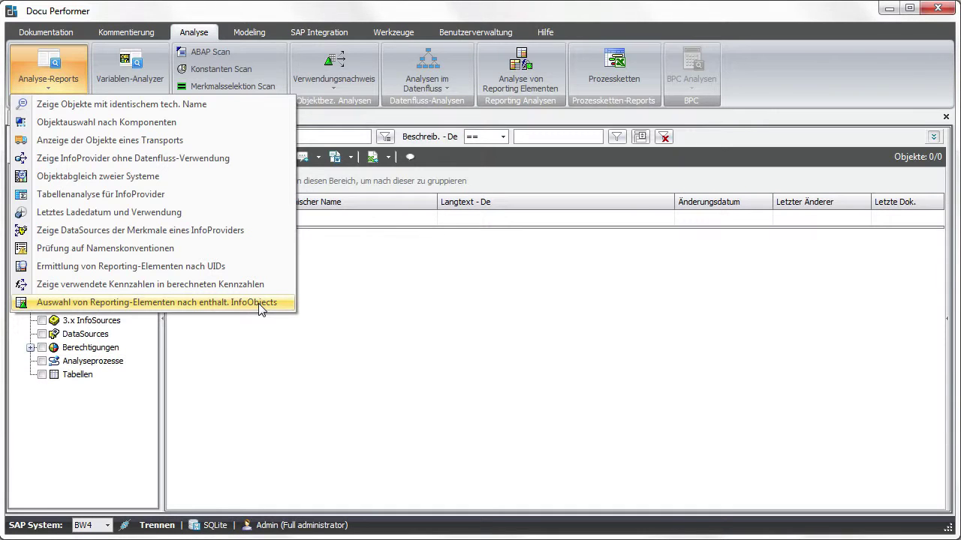
pyautogui.click(259, 302)
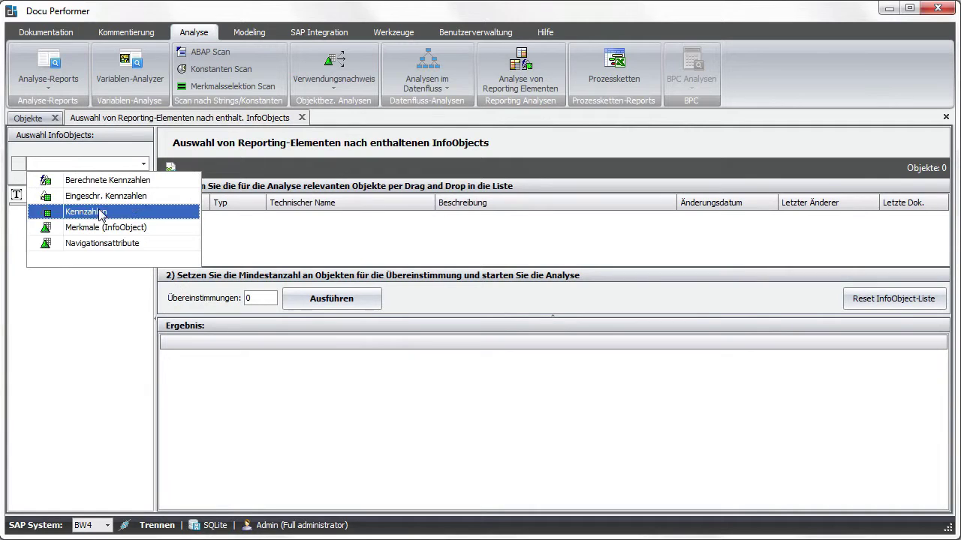
pyautogui.click(94, 180)
pyautogui.write('vsd')
pyautogui.click(54, 216)
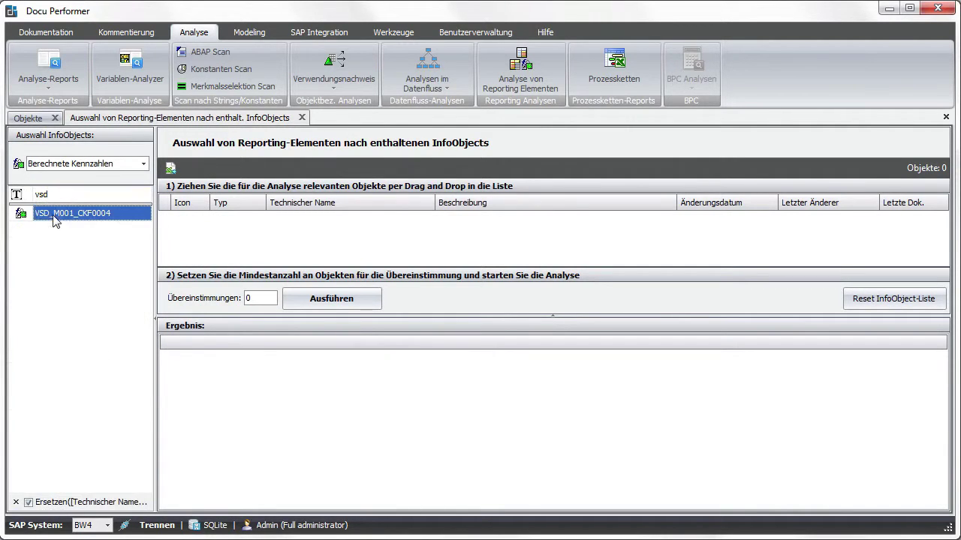
pyautogui.moveTo(54, 218); pyautogui.dragTo(195, 226)
# Add the restricted key figure VSD_M001_RK0001 to the list of objects relevant for the analysis
pyautogui.click(63, 165)
pyautogui.click(63, 194)
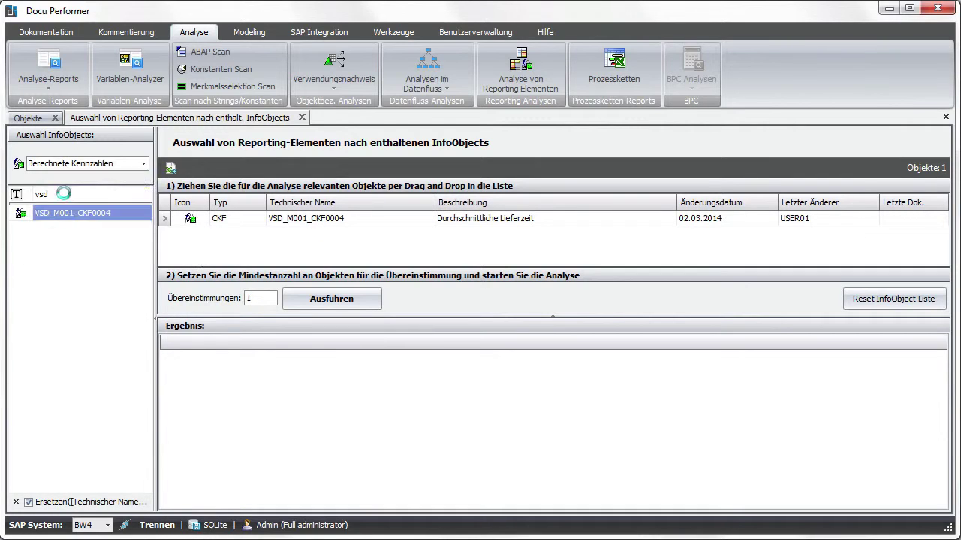
pyautogui.moveTo(63, 217); pyautogui.dragTo(181, 236)
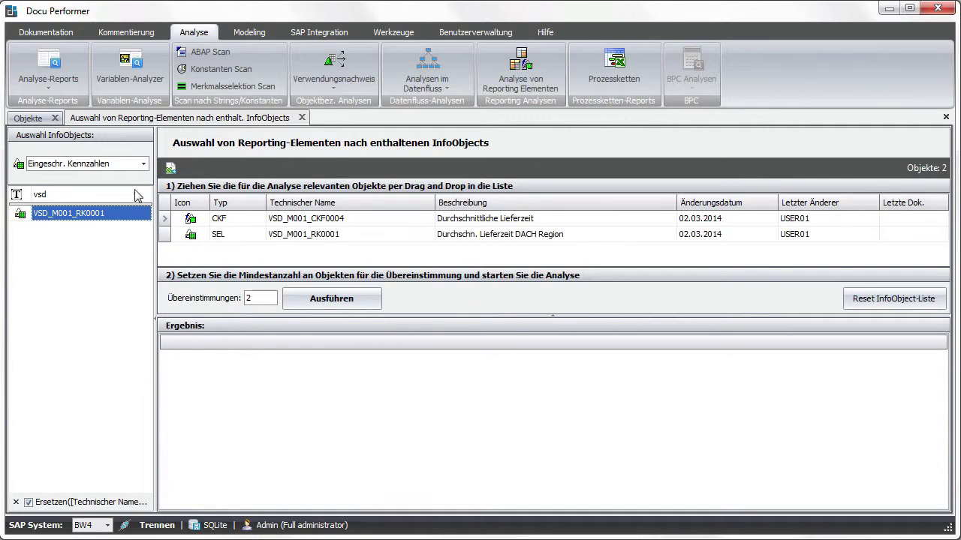
# Filter the key figures by 0dlvv and add 0DLVVPOF to the analysis list
pyautogui.click(126, 165)
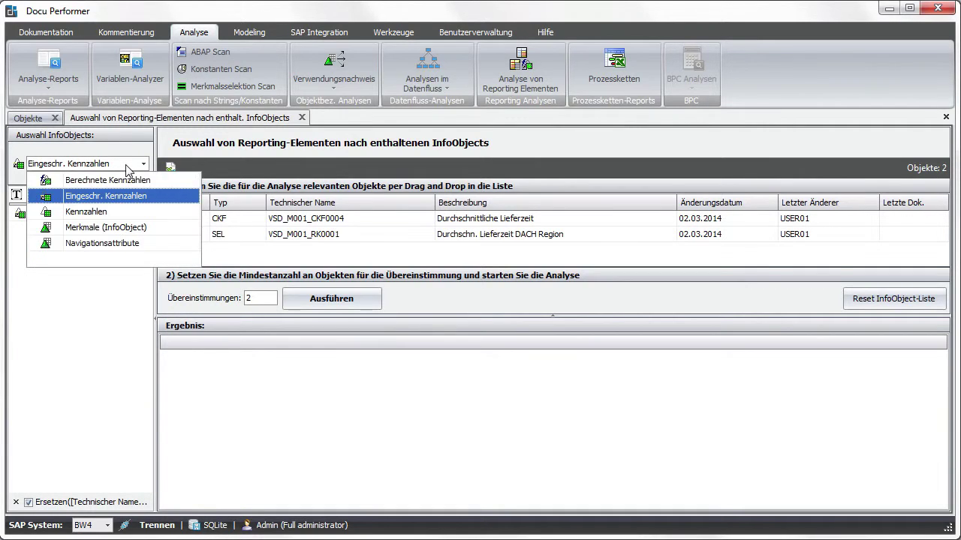
pyautogui.click(165, 218)
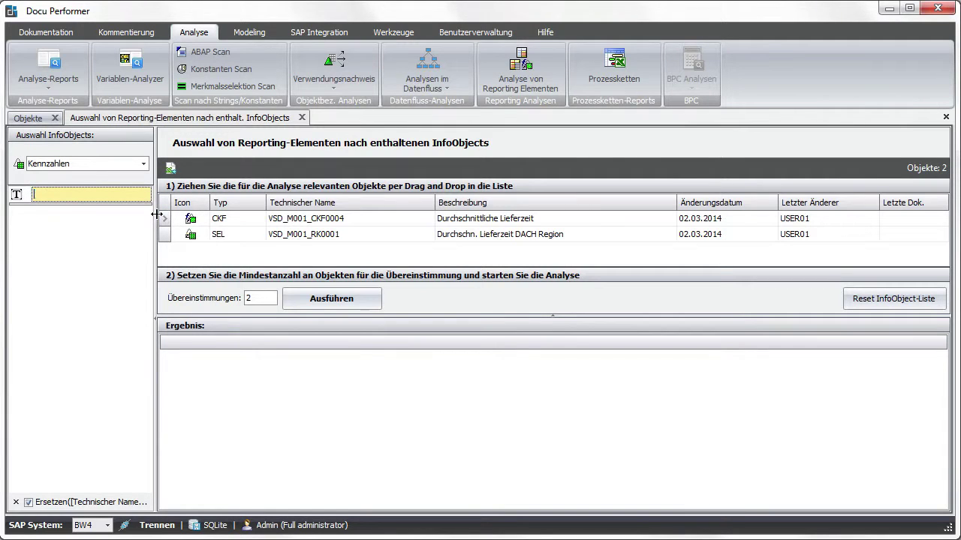
pyautogui.write('0')
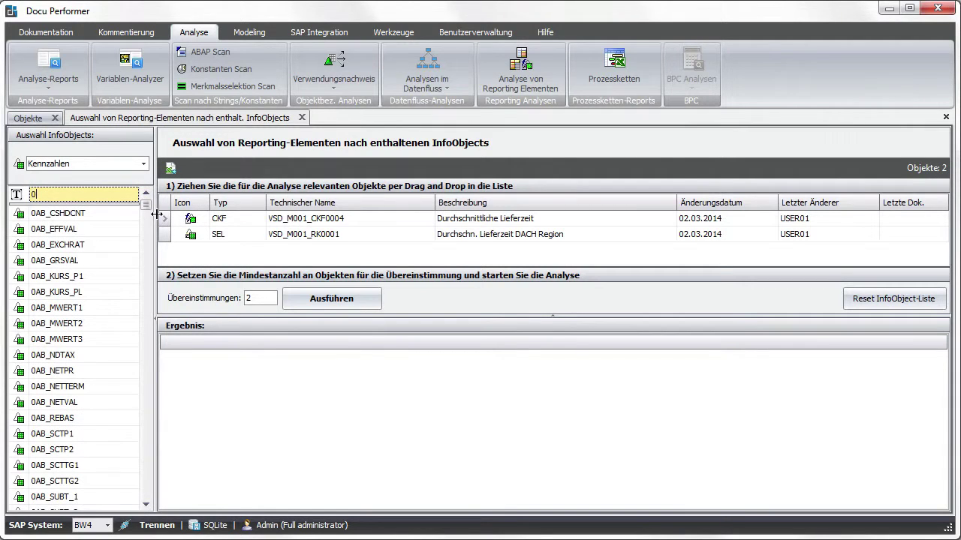
pyautogui.write('dlvv')
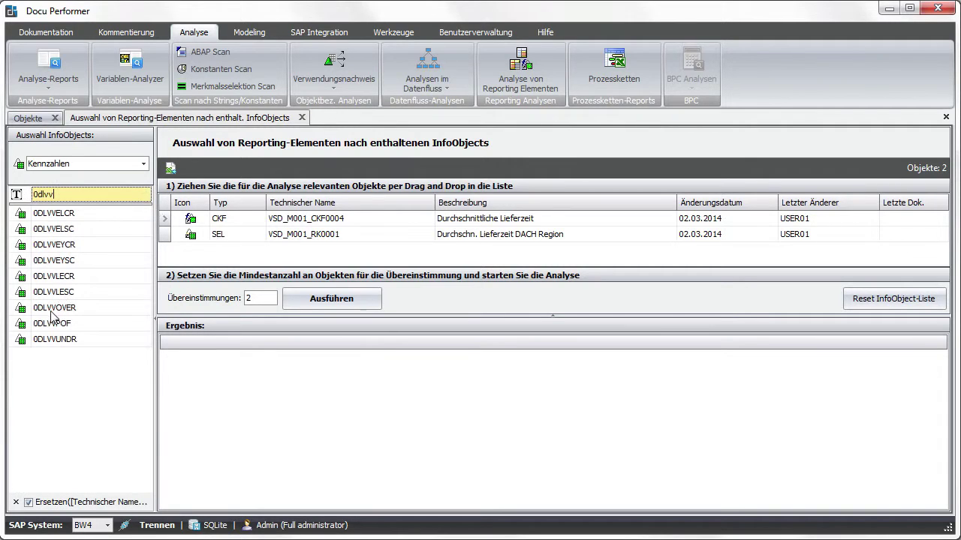
pyautogui.moveTo(48, 328); pyautogui.dragTo(180, 256)
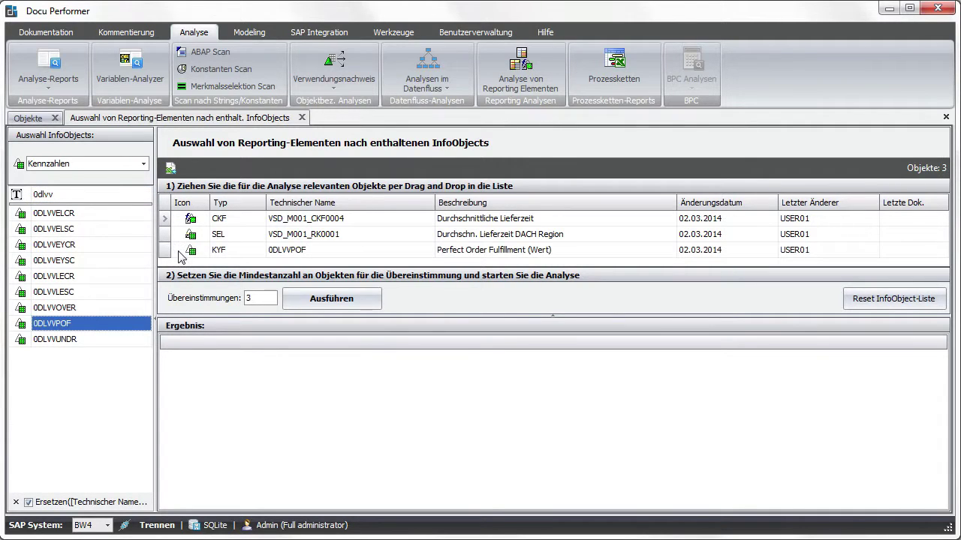
# Filter the characteristics by 0div, add 0DIVISION to the analysis list and enlarge the list area
pyautogui.click(122, 165)
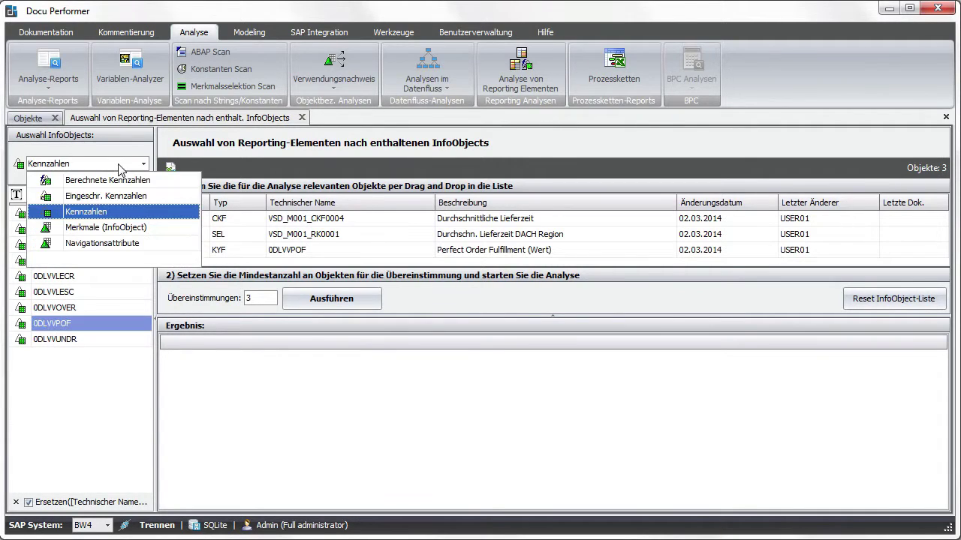
pyautogui.click(110, 228)
pyautogui.write('0div')
pyautogui.click(41, 214)
pyautogui.moveTo(42, 215); pyautogui.dragTo(222, 260)
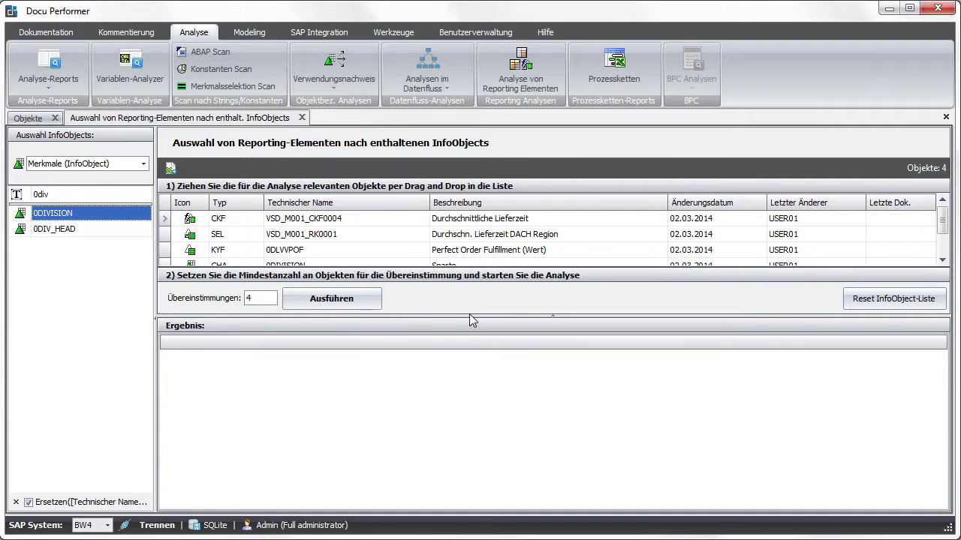
pyautogui.moveTo(471, 320); pyautogui.dragTo(469, 331)
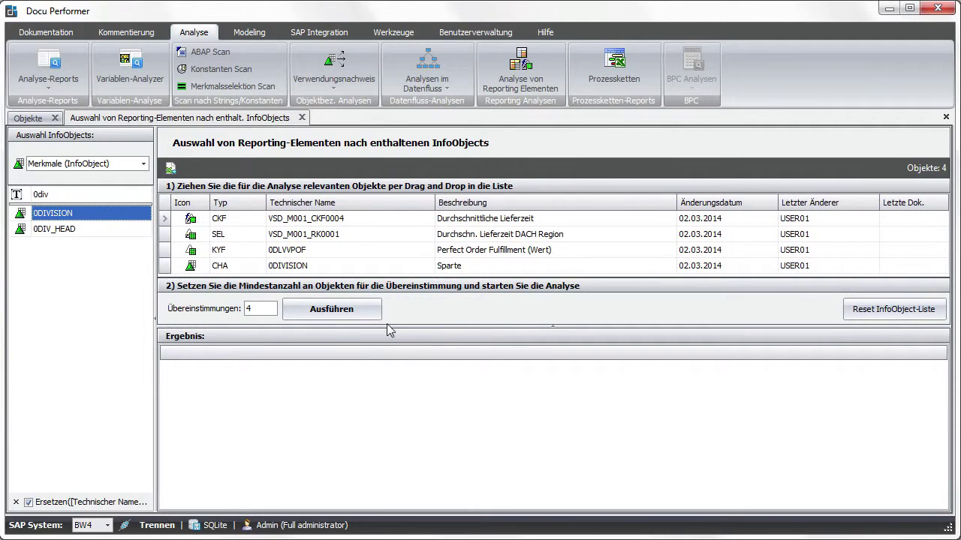
pyautogui.moveTo(381, 326); pyautogui.dragTo(382, 347)
# List the navigation attributes without a name filter and add 0ADVERT__0DATE to the analysis list
pyautogui.click(101, 166)
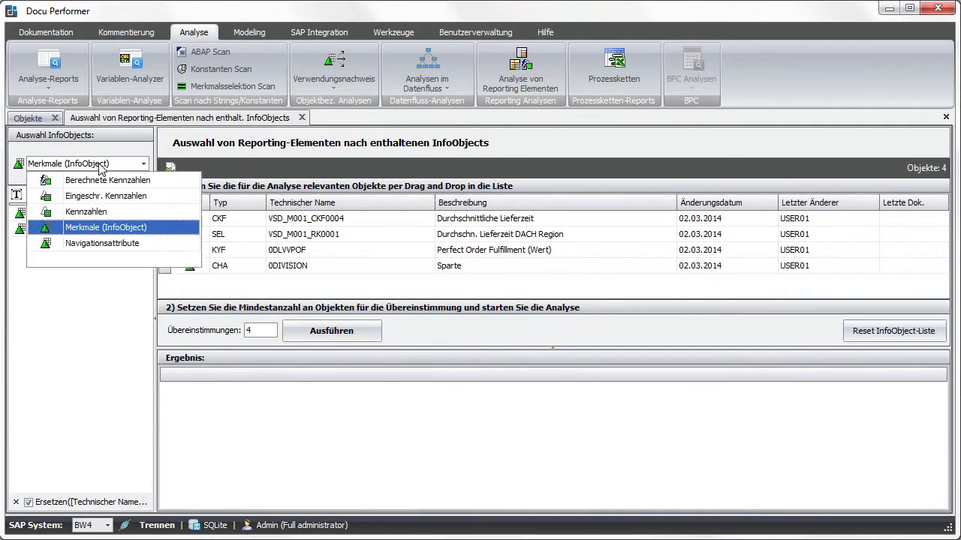
pyautogui.click(98, 244)
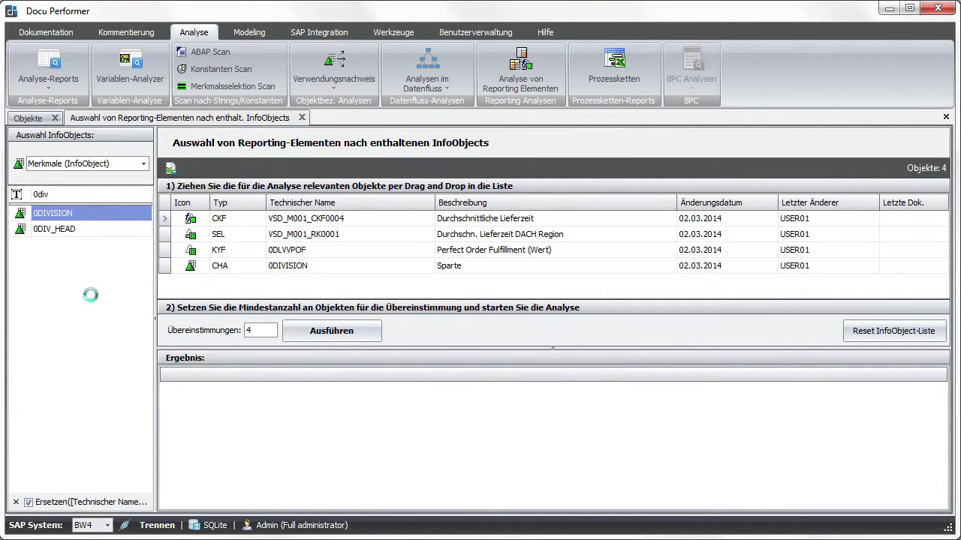
pyautogui.click(65, 196)
pyautogui.press('BackSpace')
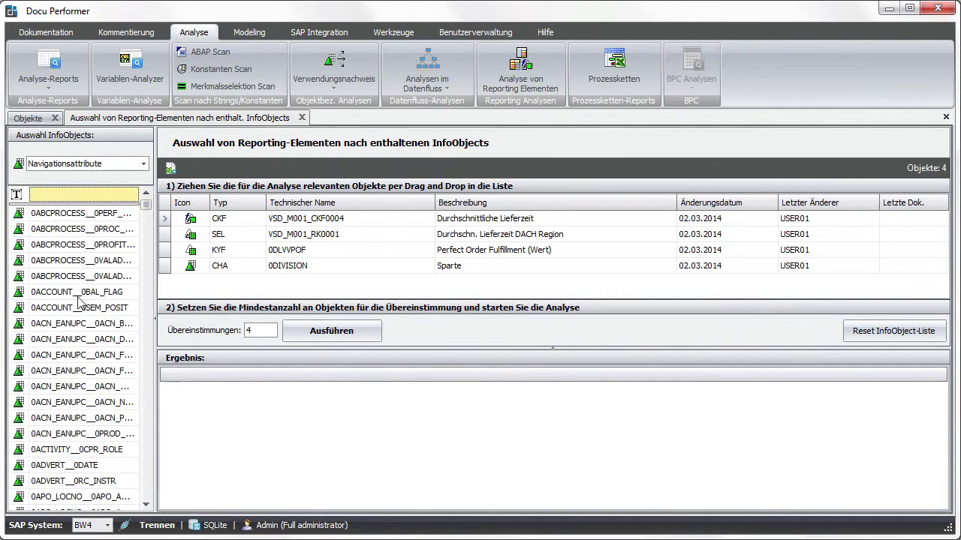
pyautogui.moveTo(60, 466); pyautogui.dragTo(227, 291)
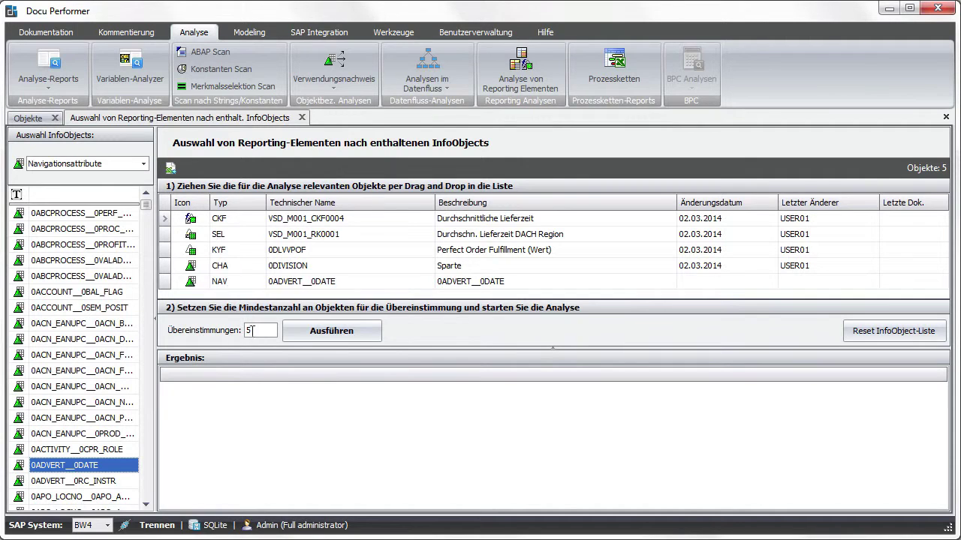
# Run the analysis with a minimum of 4 matches and show the available actions for query VSD_M001_Q0003
pyautogui.click(248, 331)
pyautogui.write('4')
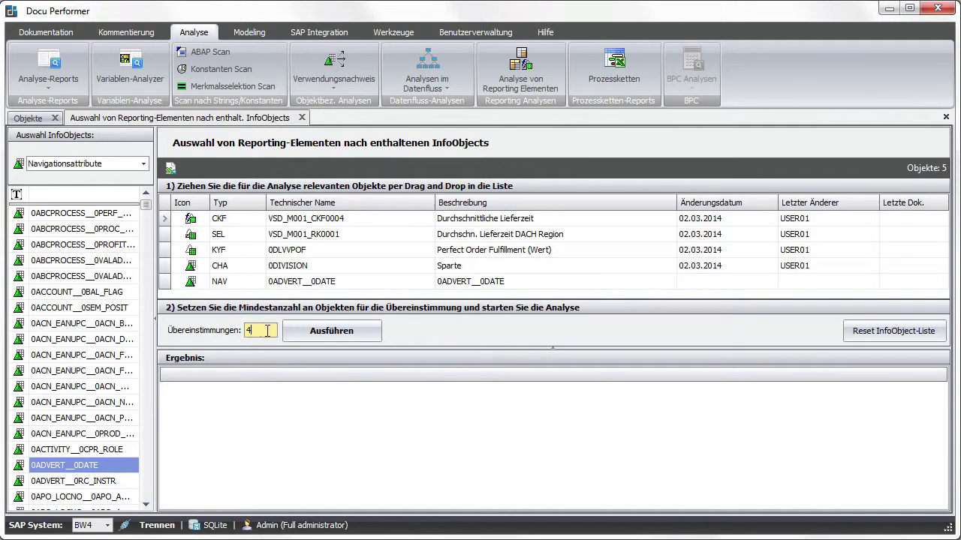
pyautogui.click(331, 331)
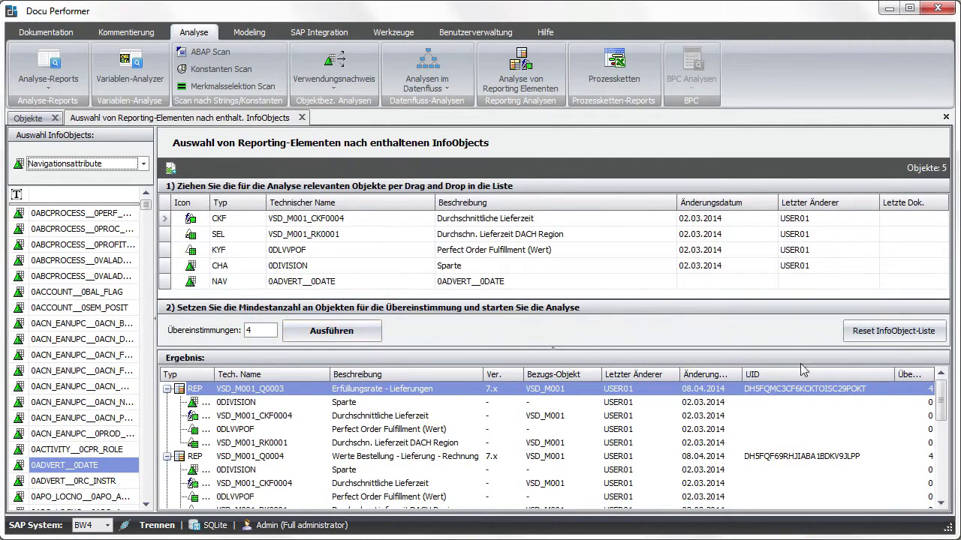
pyautogui.moveTo(940, 398)
pyautogui.mouseDown()
pyautogui.moveTo(942, 458)
pyautogui.moveTo(941, 394)
pyautogui.mouseUp()
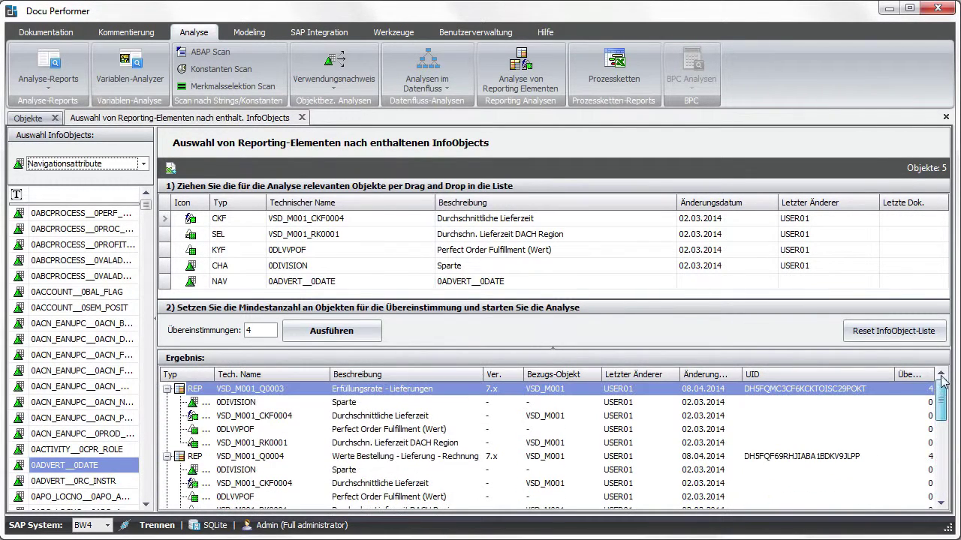
pyautogui.rightClick(290, 388)
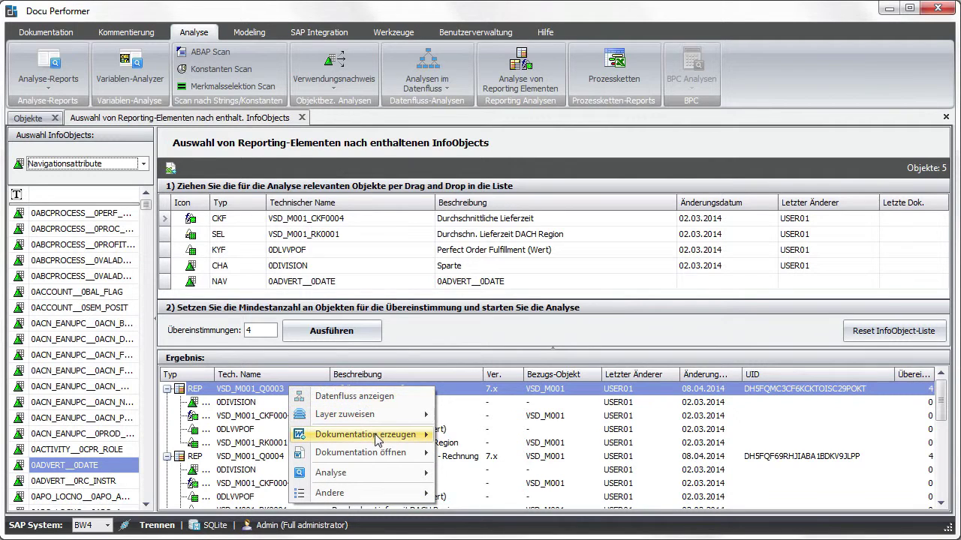
pyautogui.moveTo(380, 457)
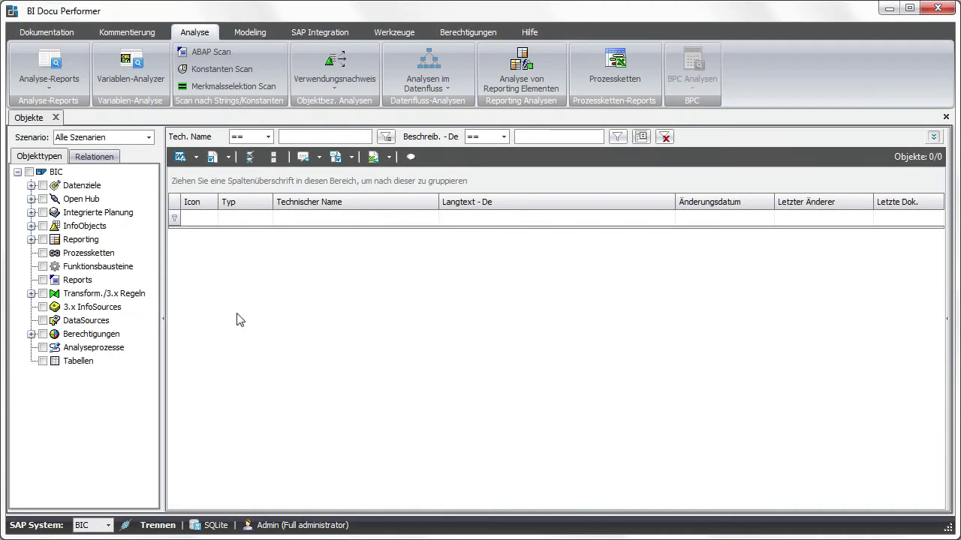
# Open the variable analyzer and restrict the selection to input-ready variables of InfoObject 0COMP_CODE
pyautogui.click(151, 86)
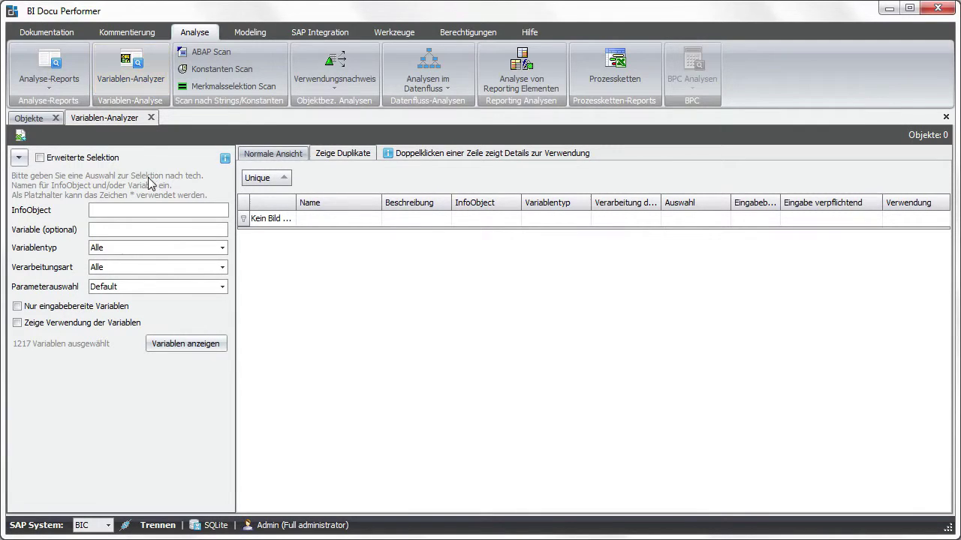
pyautogui.click(92, 308)
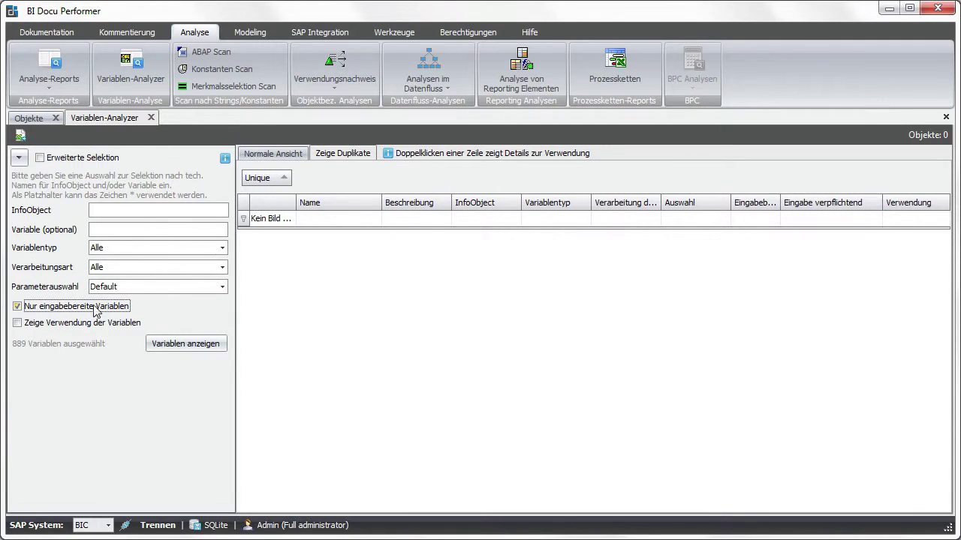
pyautogui.click(116, 214)
pyautogui.write('0COMP_CODE')
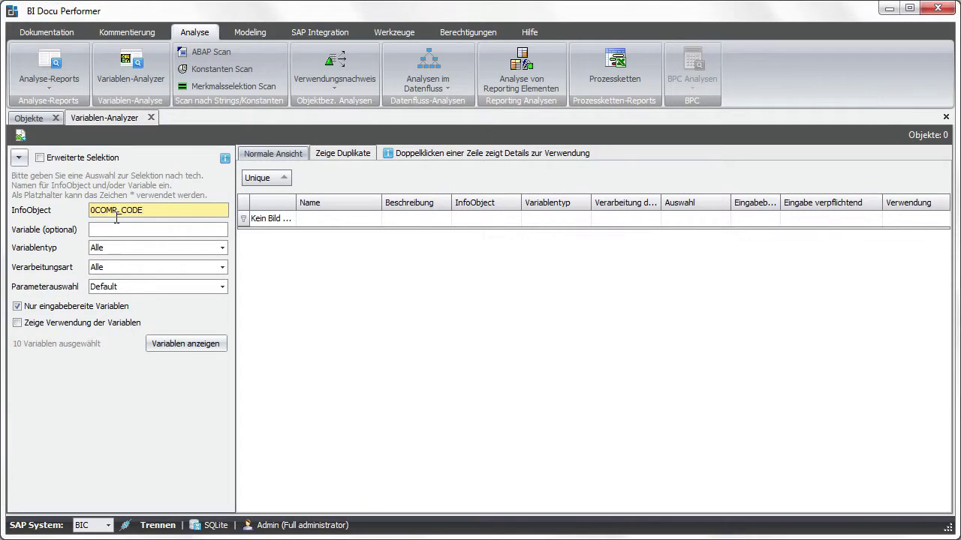
# Narrow the variables to processing type Manuelle Eingabe/Vorschlagswert, parameter selection Selektionsoption and variable name Z*
pyautogui.click(109, 269)
pyautogui.click(120, 337)
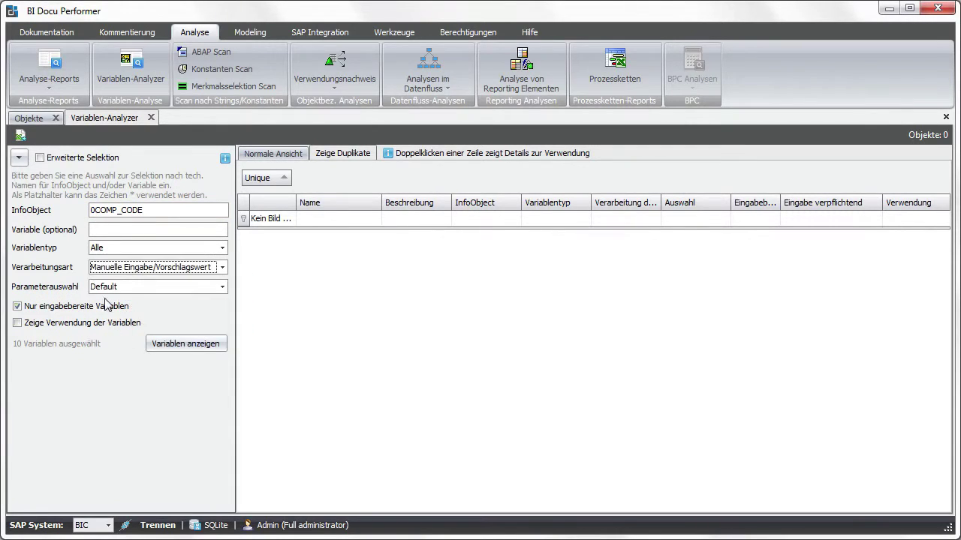
pyautogui.click(110, 287)
pyautogui.click(135, 310)
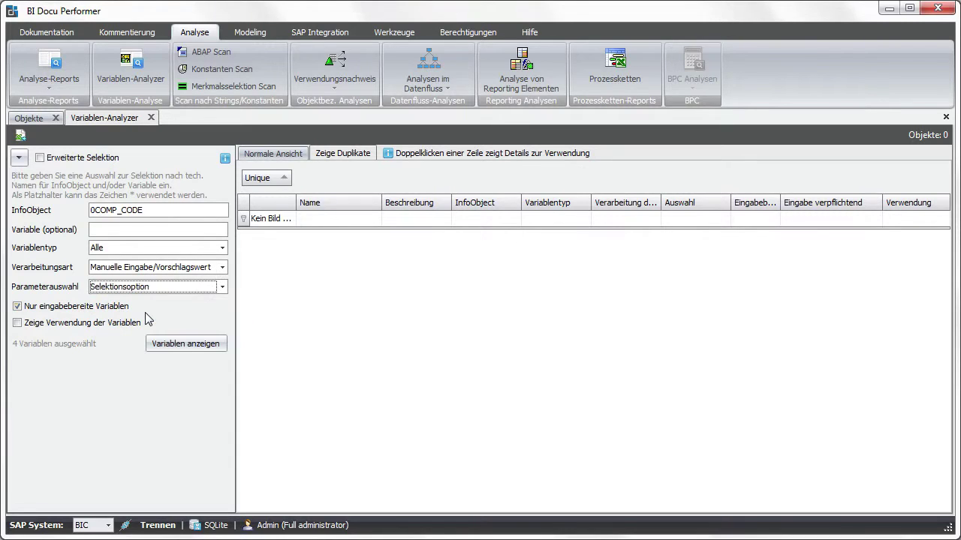
pyautogui.click(119, 235)
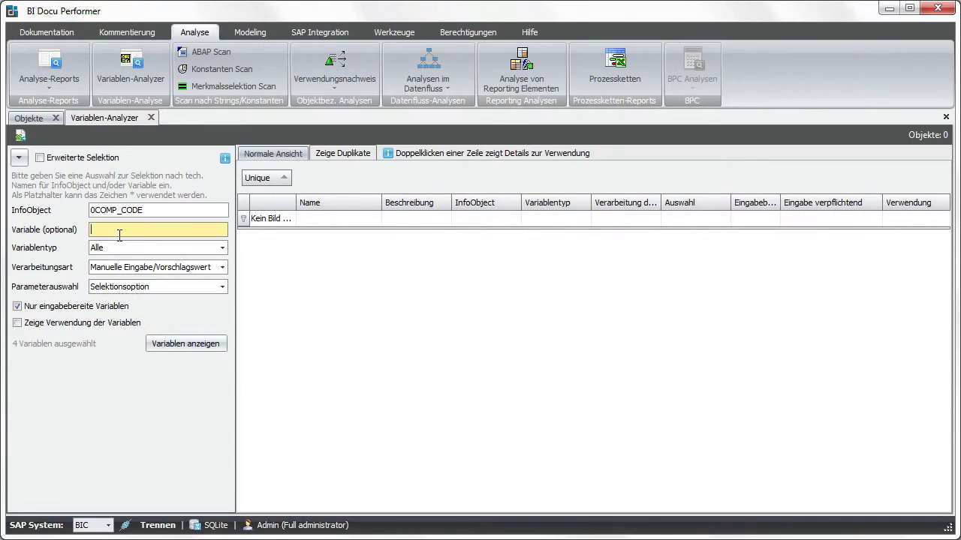
pyautogui.write('Z*')
# Show the selected variables together with their usage in the normal view
pyautogui.click(17, 324)
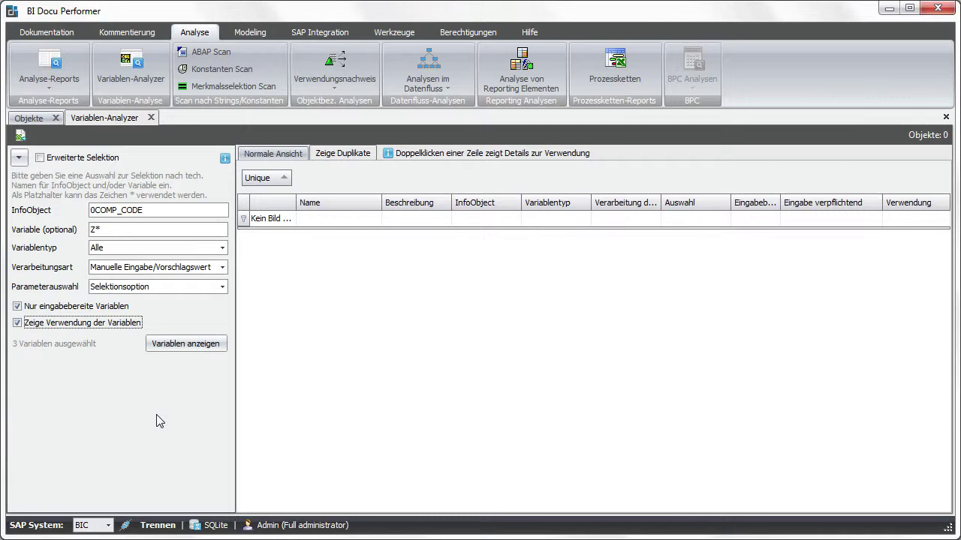
pyautogui.click(185, 347)
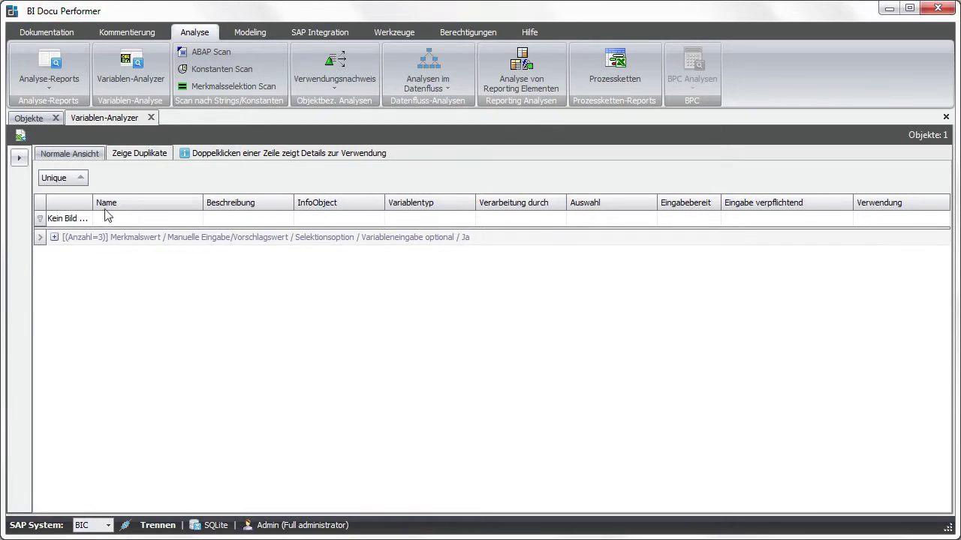
pyautogui.click(71, 154)
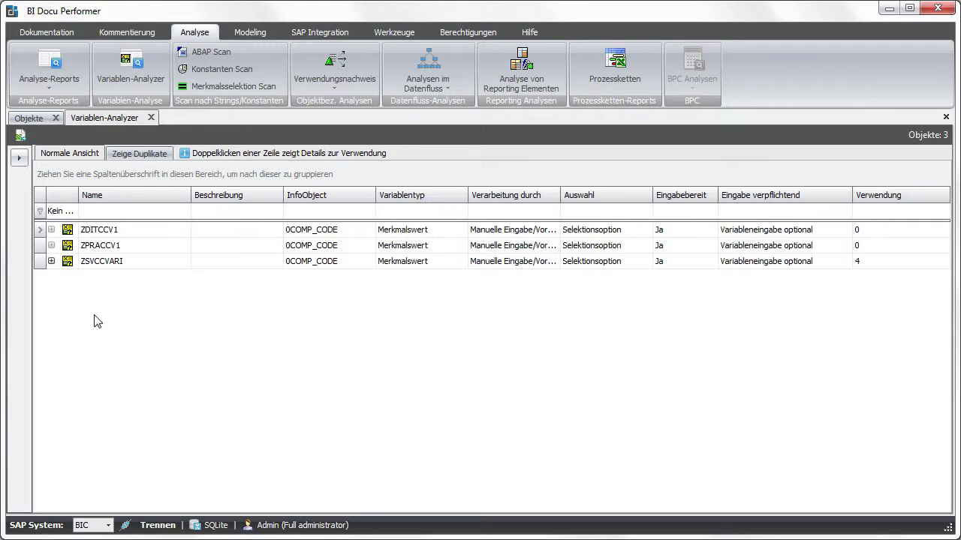
# Show the queries using variable ZSVCCVARI and list the duplicate variables with their group expanded
pyautogui.click(51, 261)
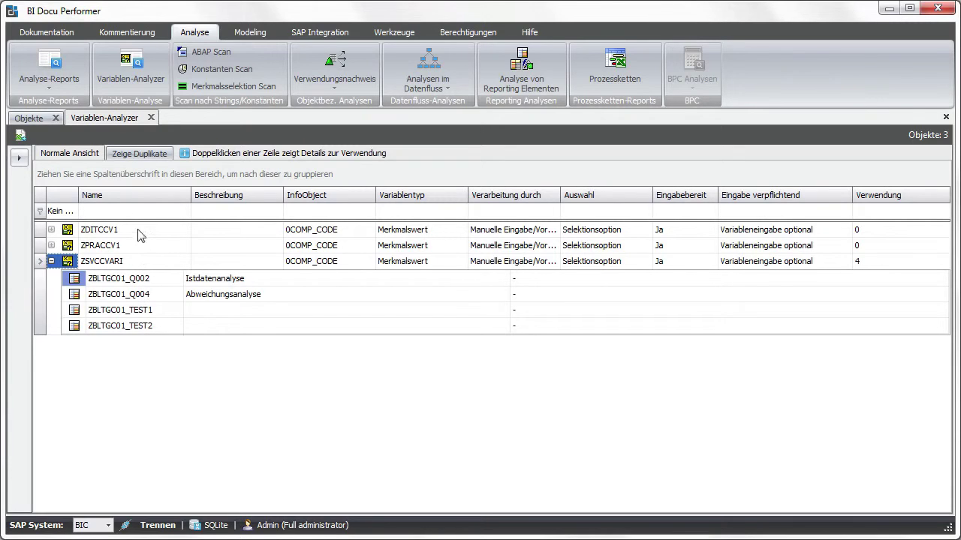
pyautogui.click(141, 155)
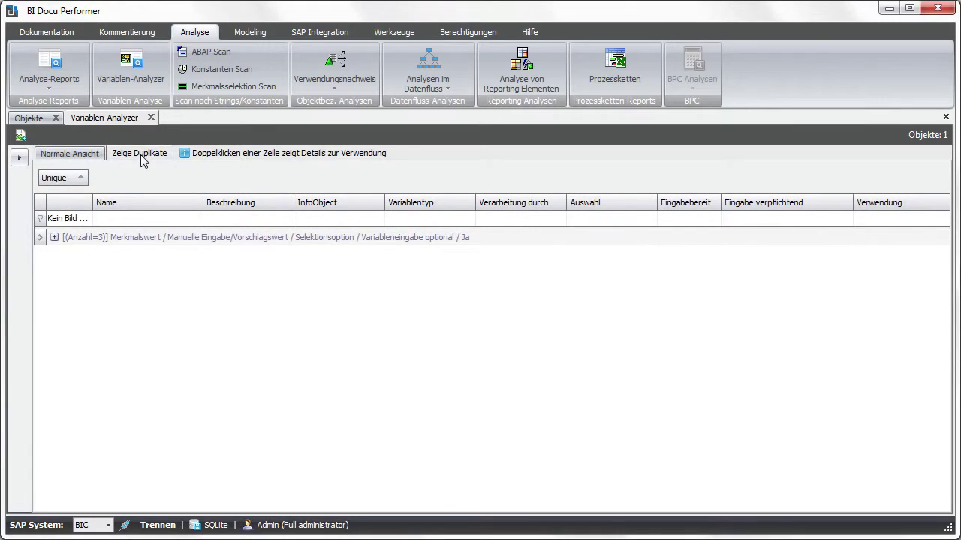
pyautogui.click(55, 237)
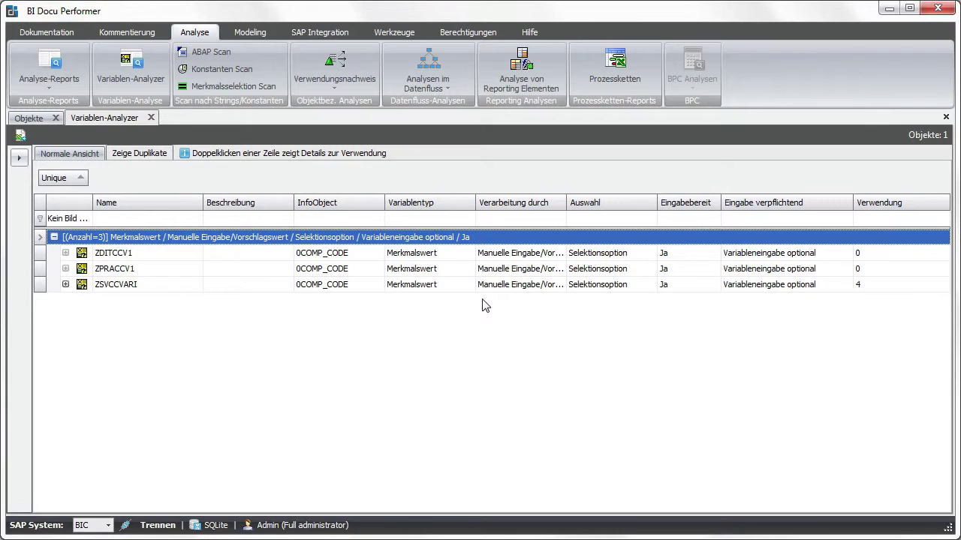
# Enable Erweiterte Selektion for the variable selection and look through the list of variables and InfoObjects
pyautogui.click(29, 134)
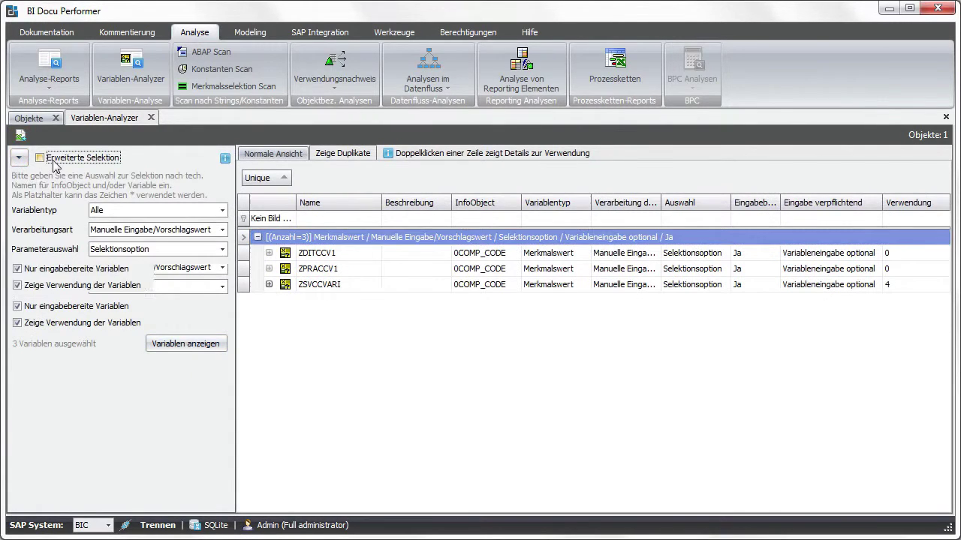
pyautogui.click(54, 161)
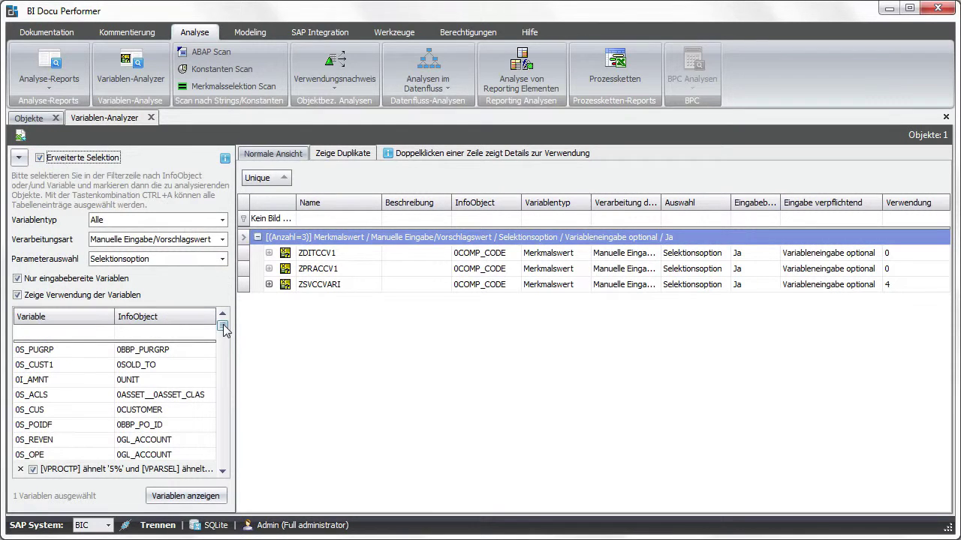
pyautogui.moveTo(224, 321); pyautogui.dragTo(219, 467)
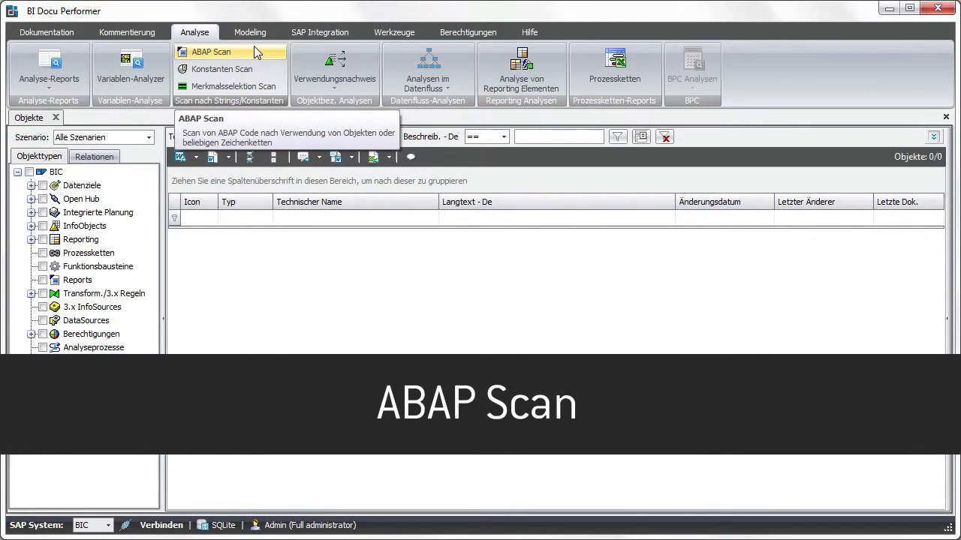
# Run an ABAP scan for the string "select single" in Transformationen/3.x Regeln
pyautogui.click(254, 49)
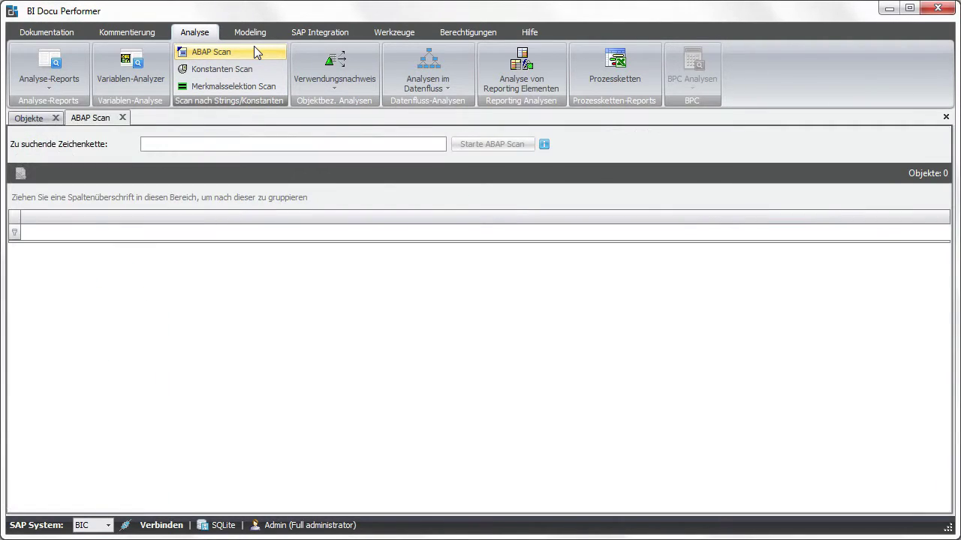
pyautogui.click(245, 152)
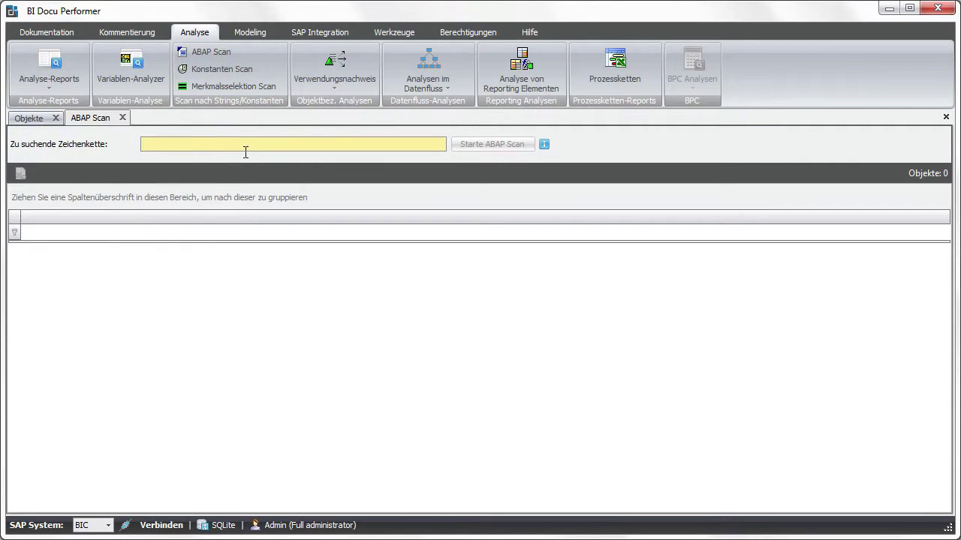
pyautogui.write('selec')
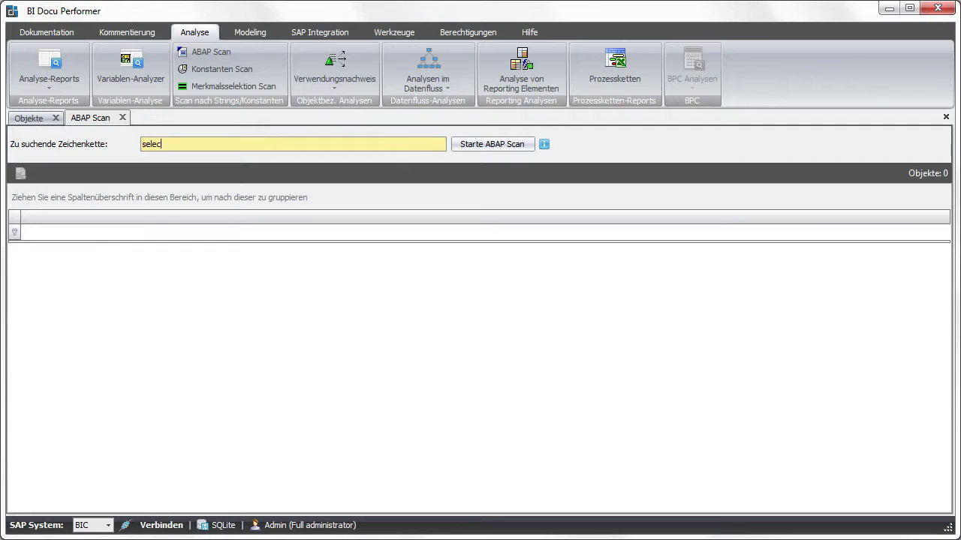
pyautogui.write('t single')
pyautogui.click(505, 147)
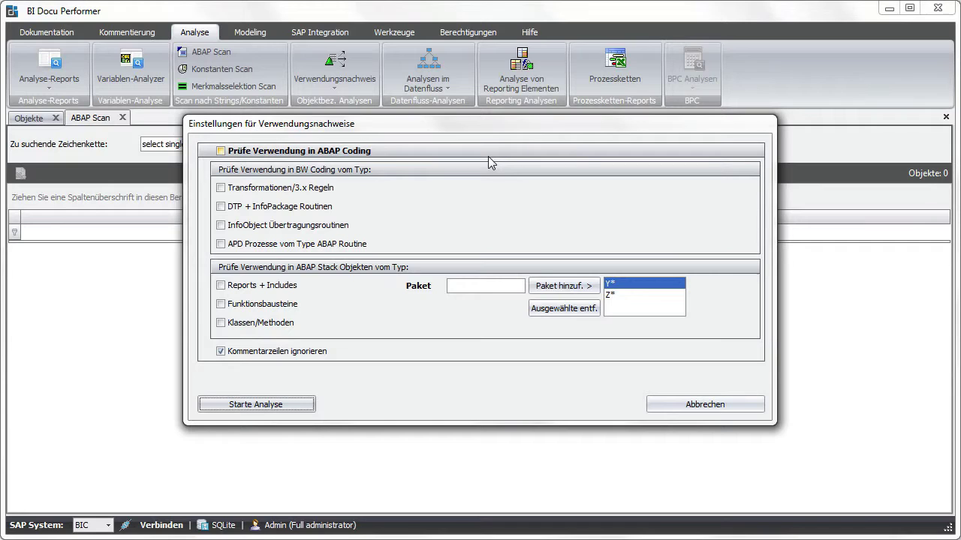
pyautogui.click(240, 195)
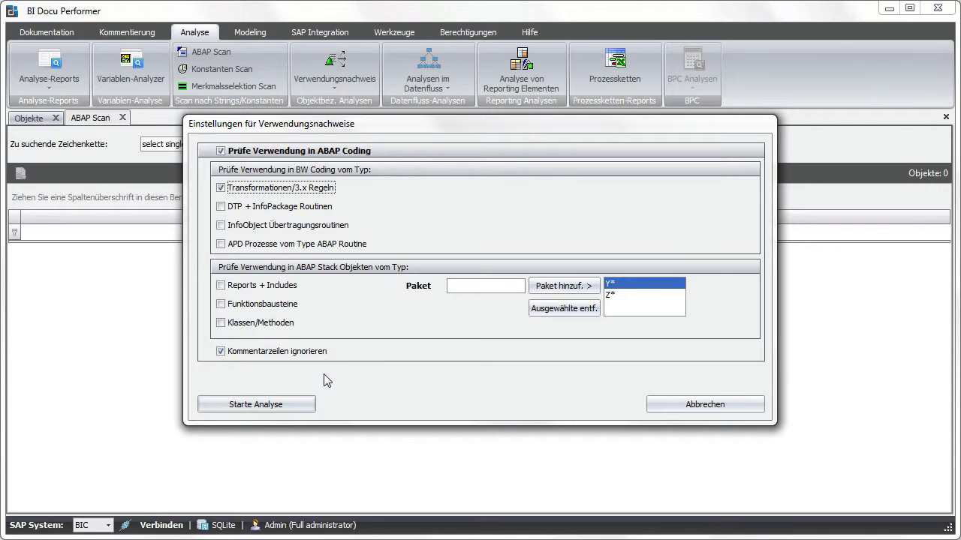
pyautogui.click(285, 404)
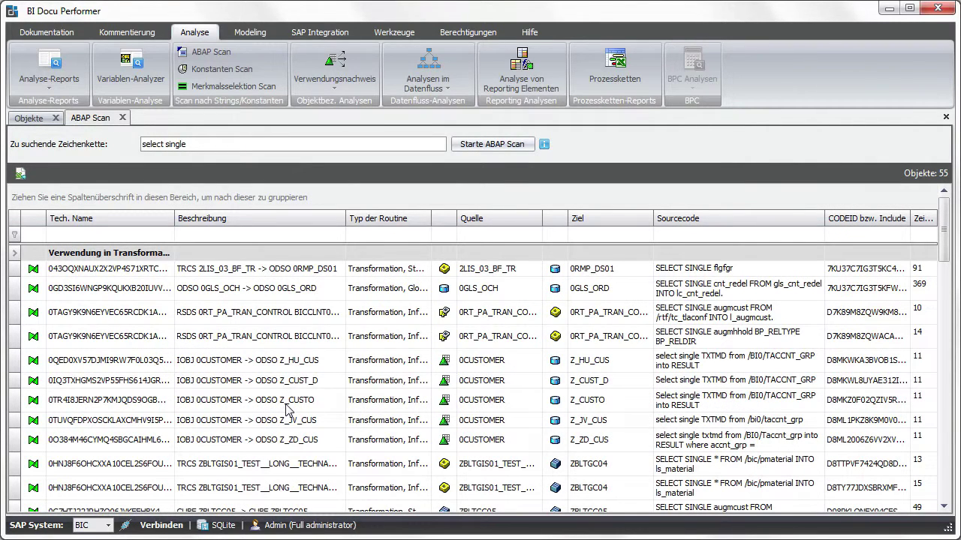
# Display and look through the source code of the transformation from 2LIS_03_BF_TR to 0RMP_DS01
pyautogui.click(499, 272)
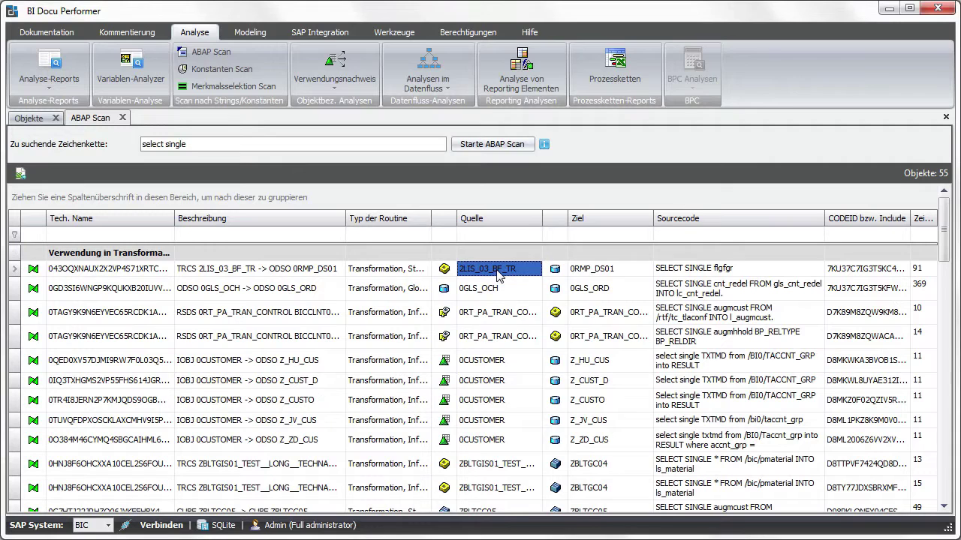
pyautogui.click(587, 271)
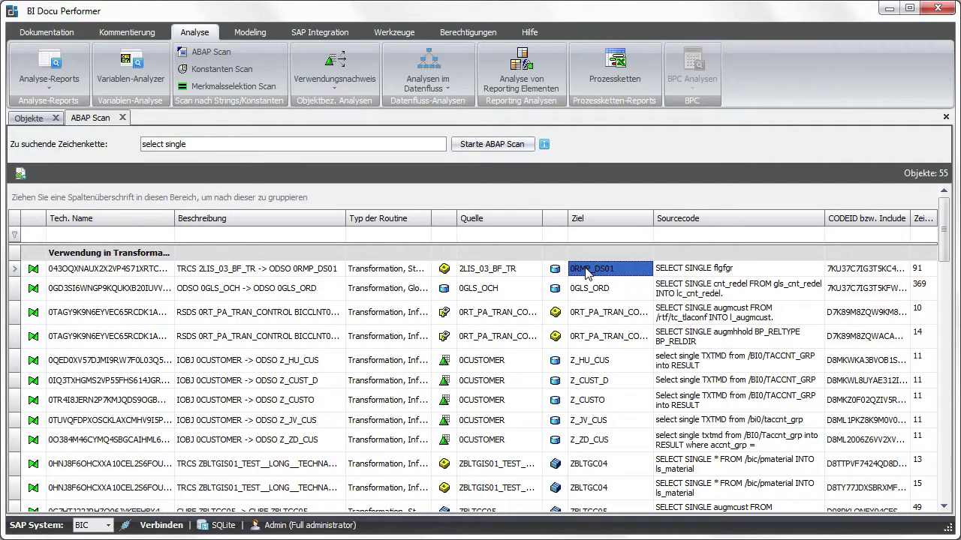
pyautogui.rightClick(301, 270)
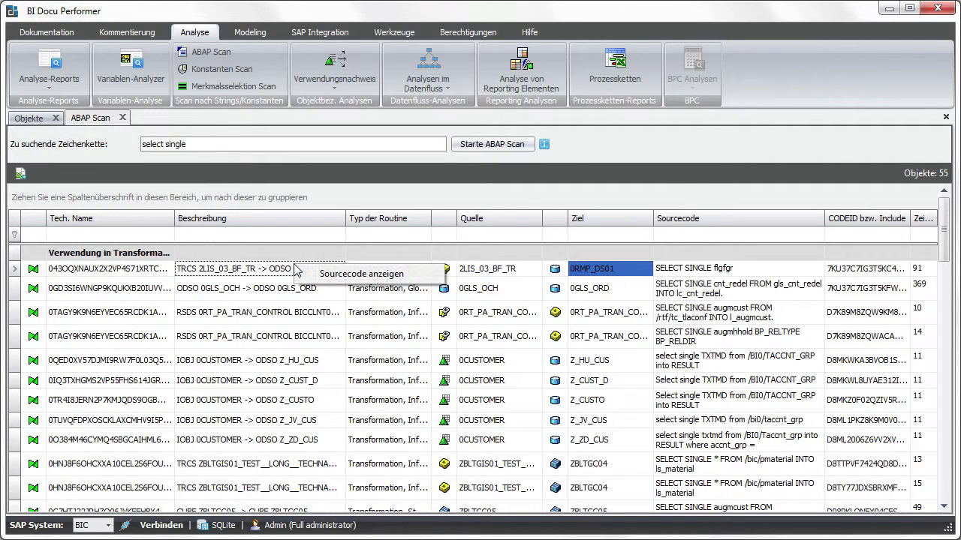
pyautogui.click(347, 275)
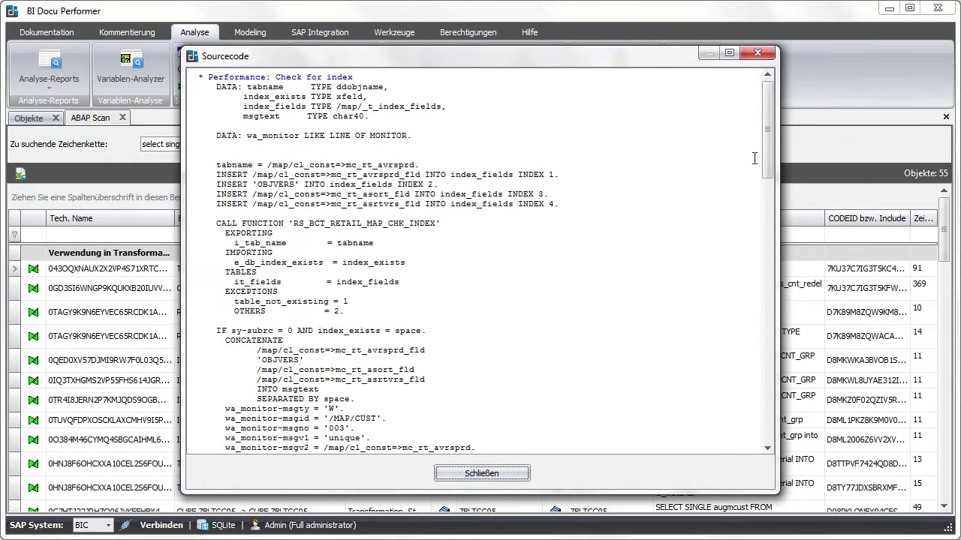
pyautogui.moveTo(766, 123); pyautogui.dragTo(760, 308)
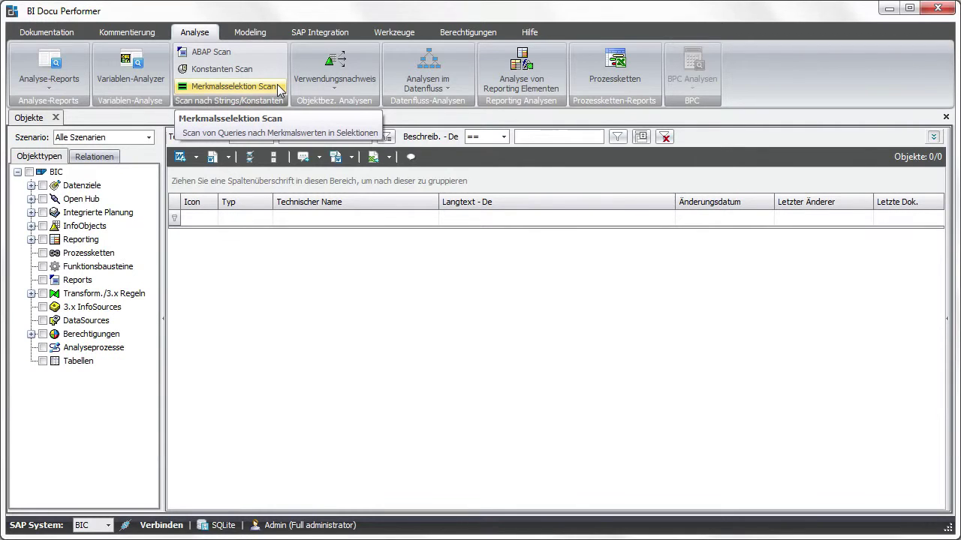
# Open the Merkmalsselektion Scan and select ZCOSTCNTR from the Merkmale (InfoObject) list
pyautogui.click(278, 87)
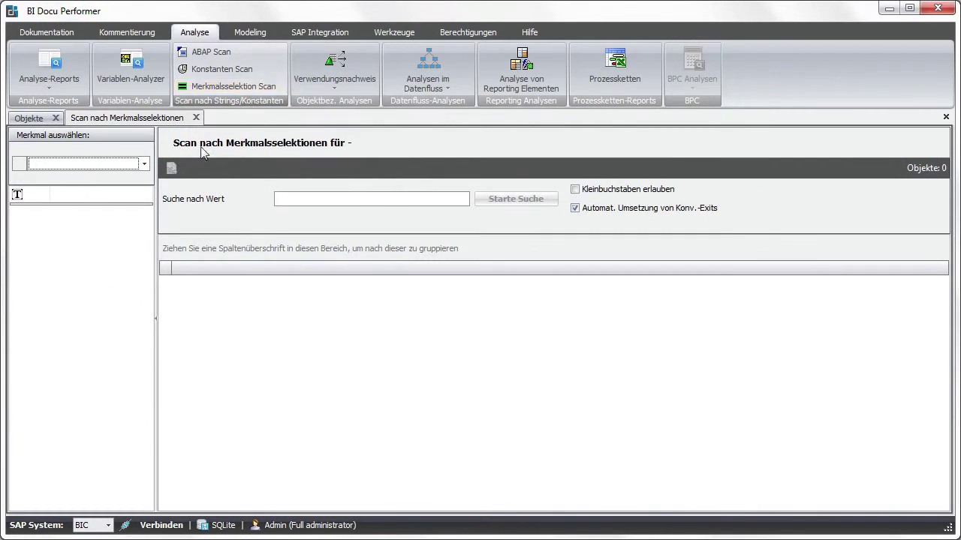
pyautogui.click(144, 164)
pyautogui.click(193, 180)
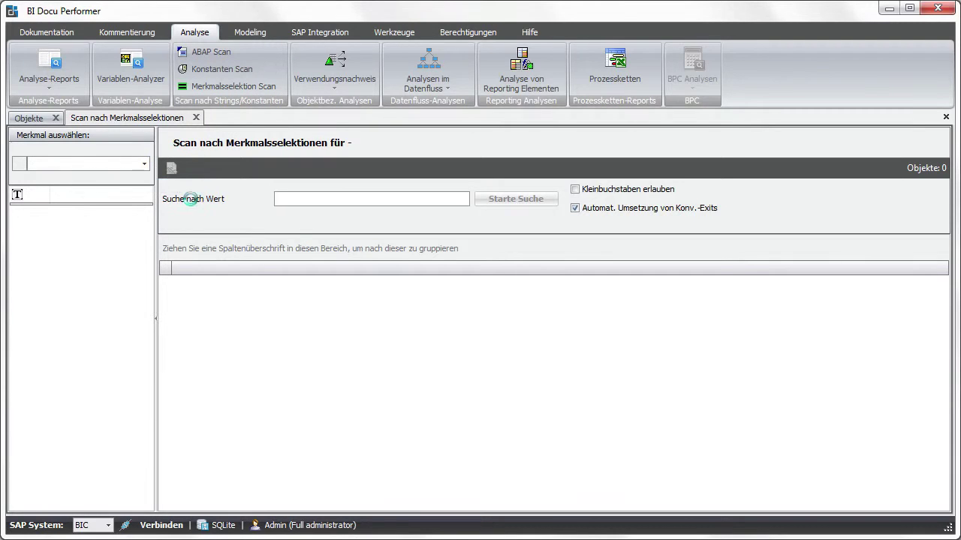
pyautogui.write('ZCOSTCNTR')
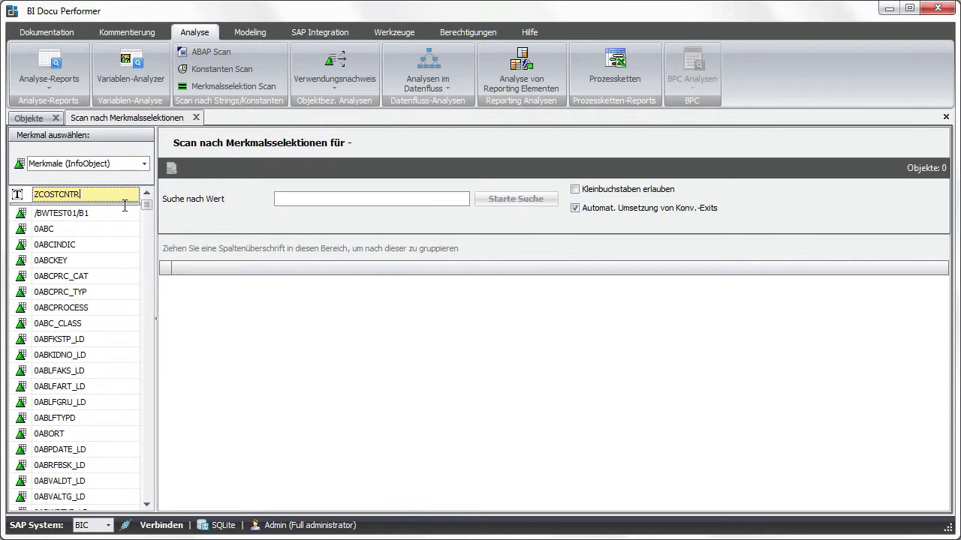
pyautogui.click(90, 216)
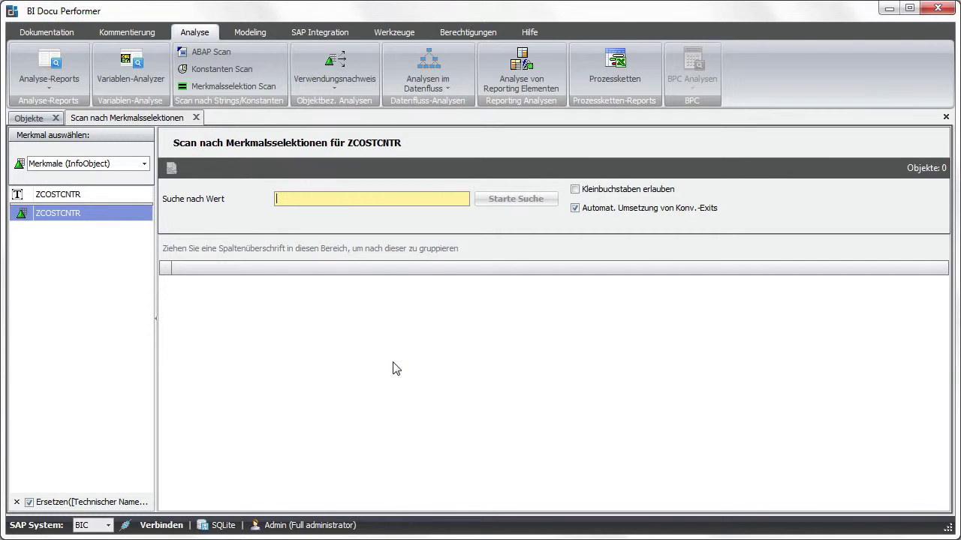
# Search the characteristic selections for the value %1000 and expand the selection details of query ZSR_C02_Q002
pyautogui.write('1000')
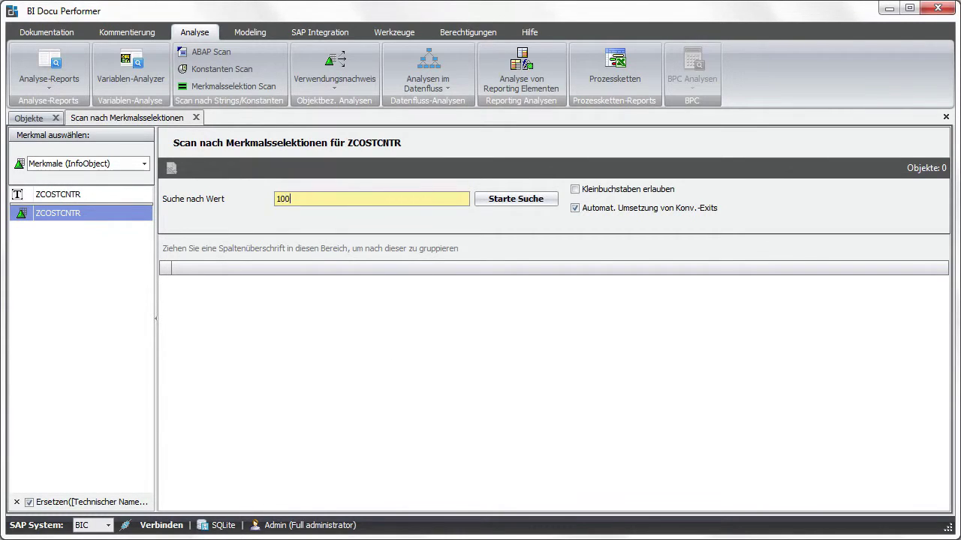
pyautogui.click(511, 201)
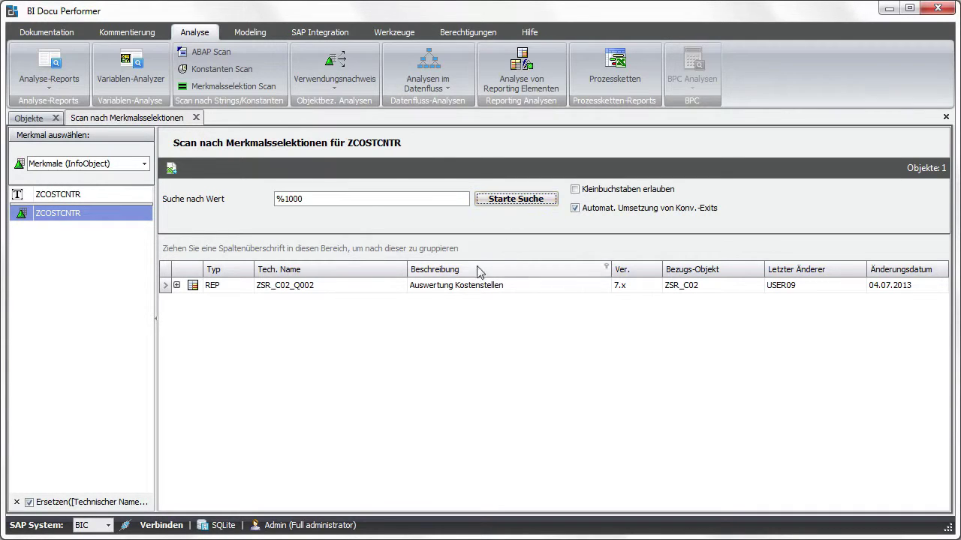
pyautogui.click(177, 285)
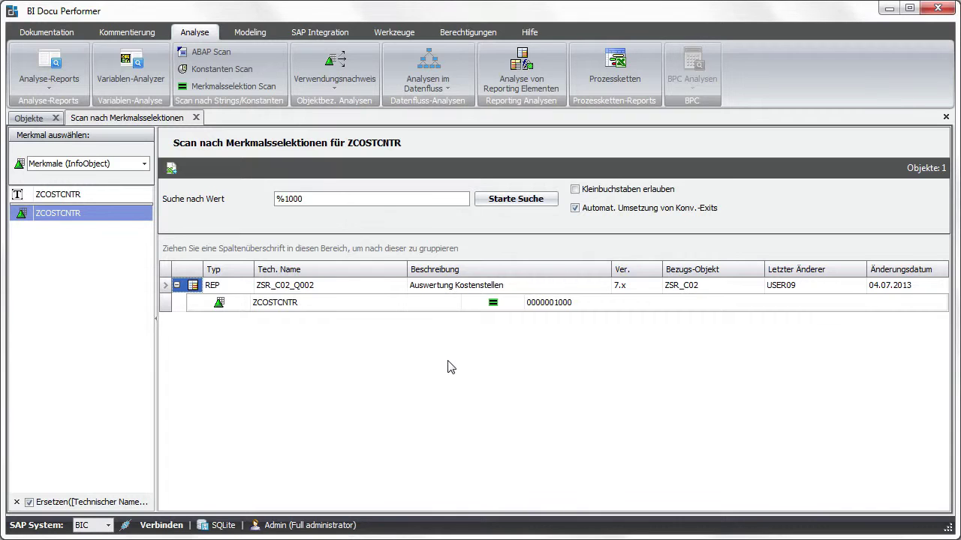
# Show the analysis actions for query ZSR_C02_Q002 and choose Zeige/Analysiere Query
pyautogui.rightClick(327, 289)
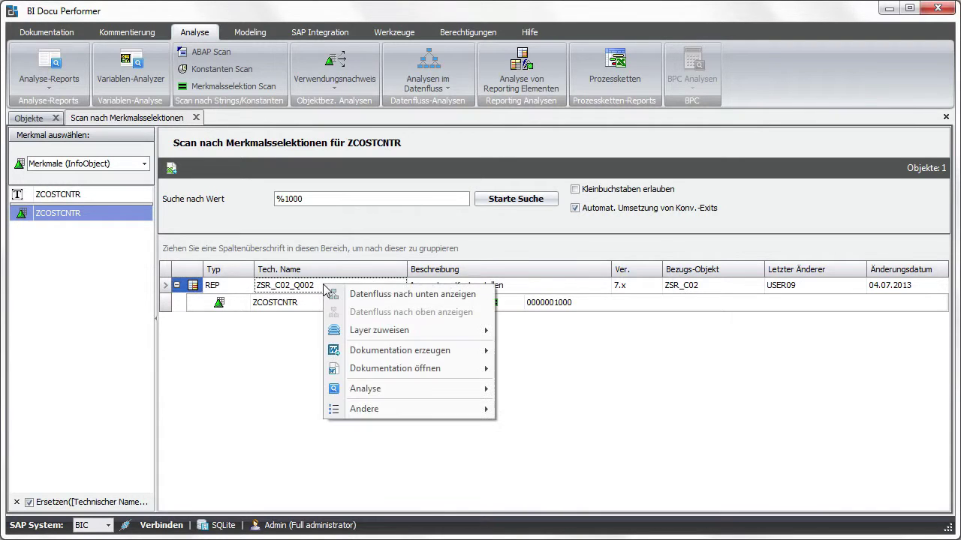
pyautogui.moveTo(387, 388)
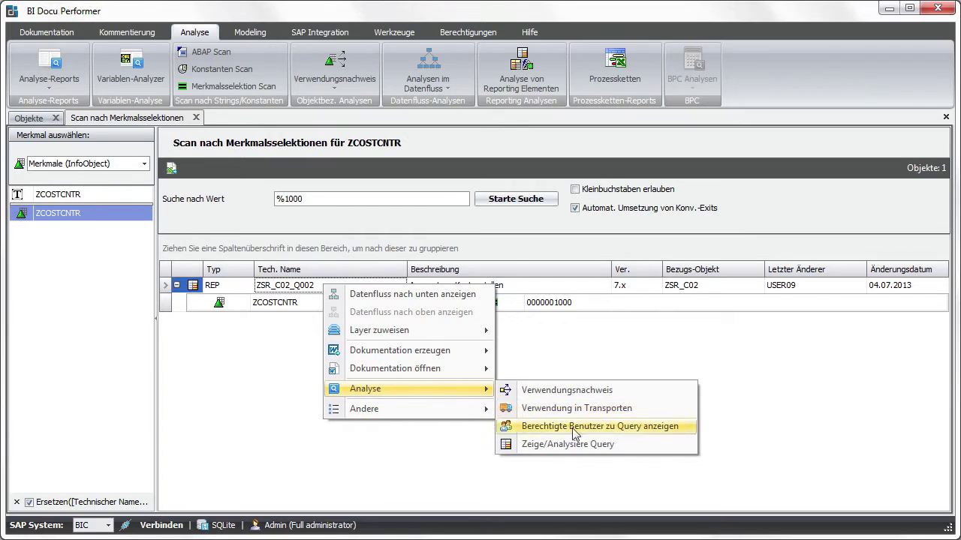
pyautogui.click(673, 442)
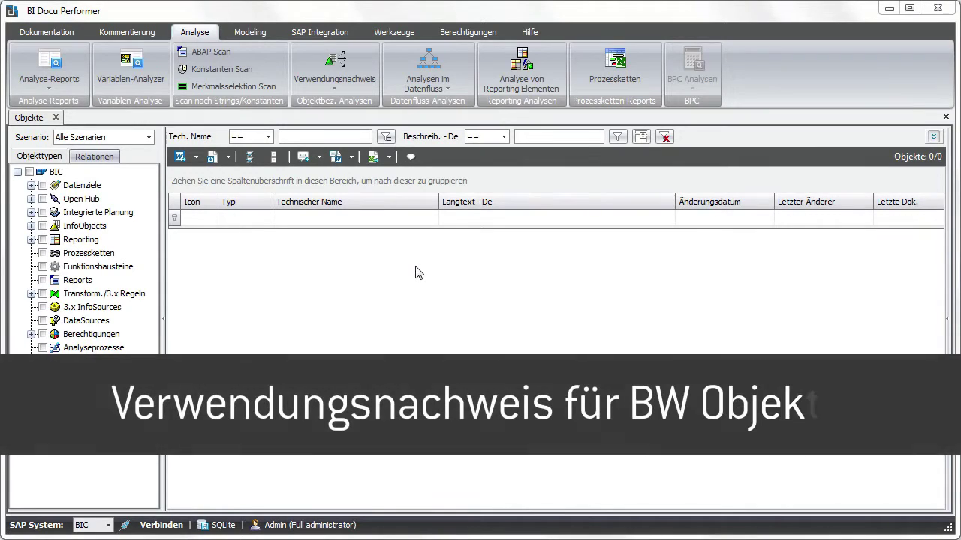
# Open the Verwendungsnachweis für BW Objekte and set the object type to DSOs
pyautogui.click(344, 82)
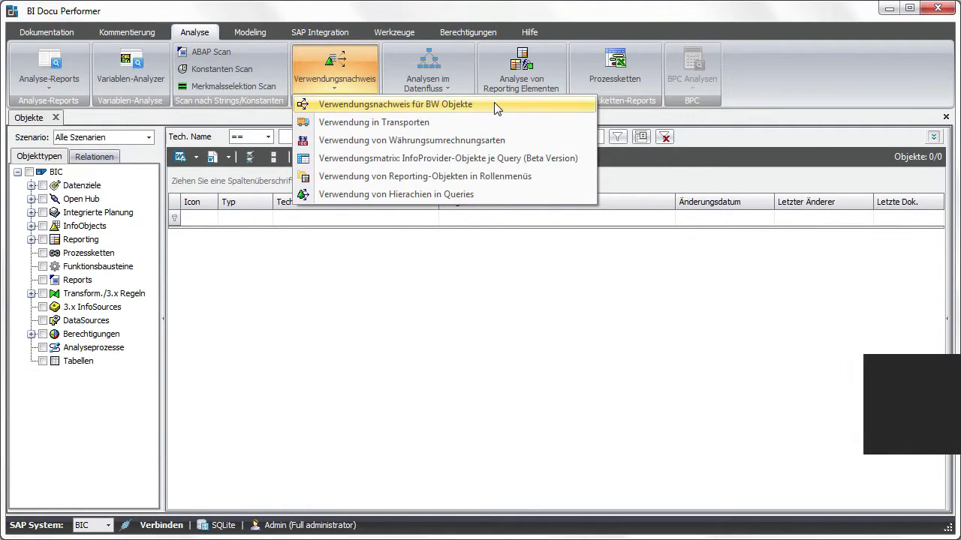
pyautogui.click(493, 105)
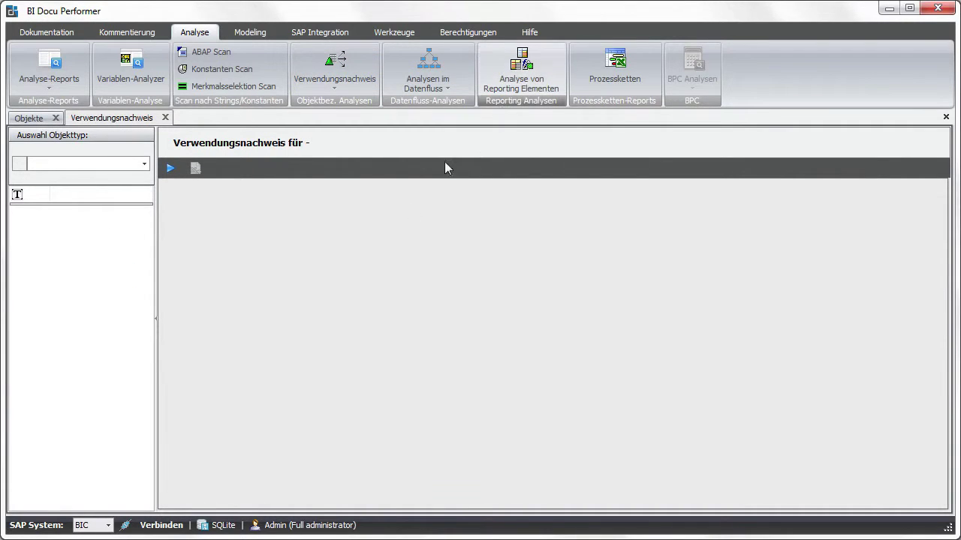
pyautogui.click(144, 164)
pyautogui.click(137, 353)
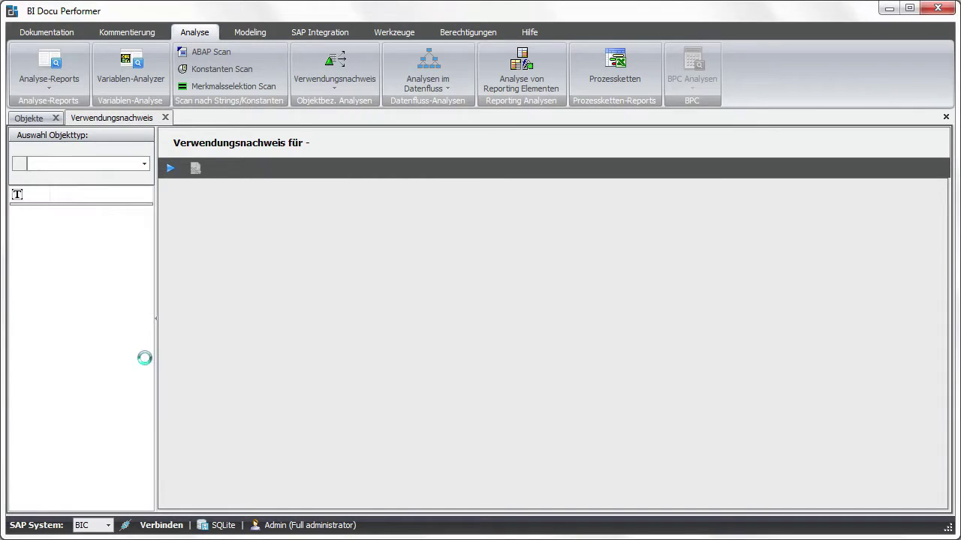
# Filter the DSOs for ZWUL_01 and open the settings of its where-used analysis
pyautogui.click(111, 200)
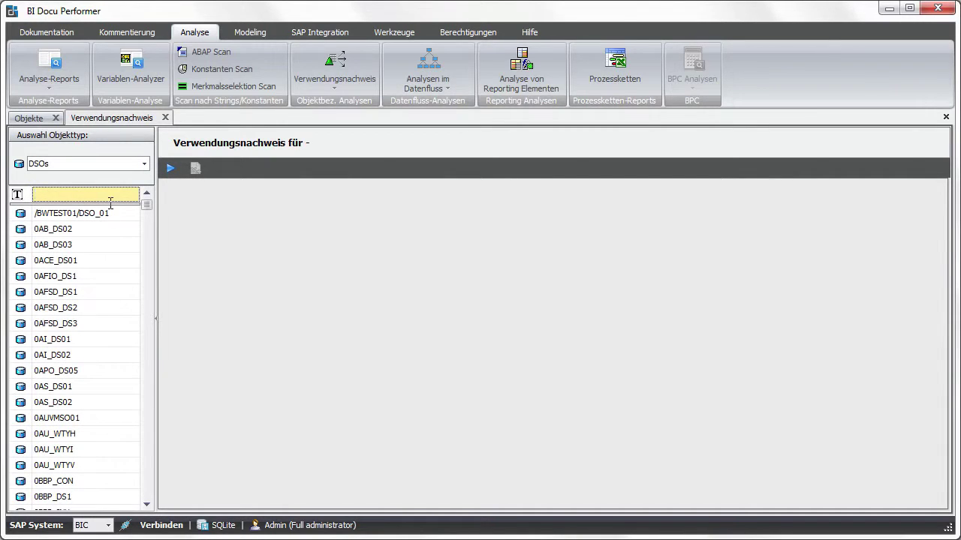
pyautogui.write('ZWUL_01')
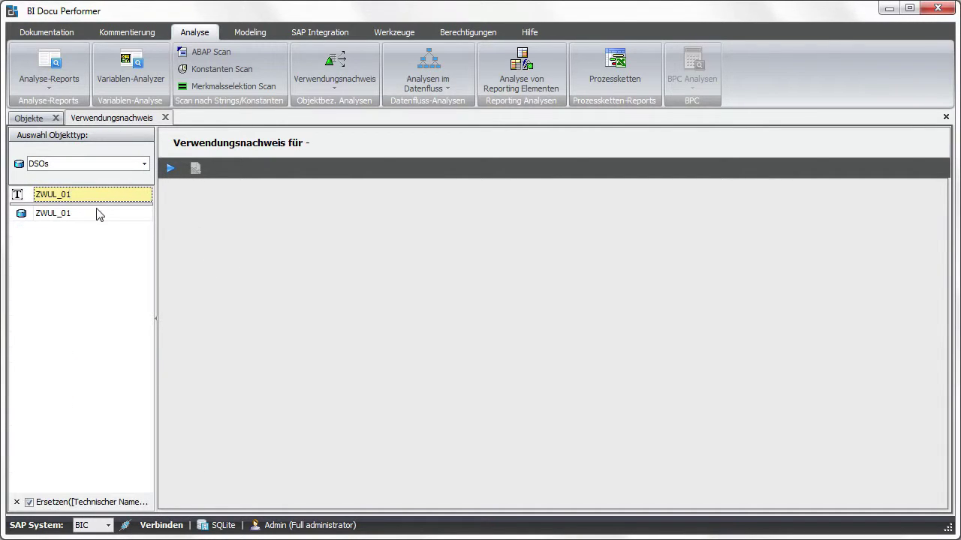
pyautogui.click(80, 217)
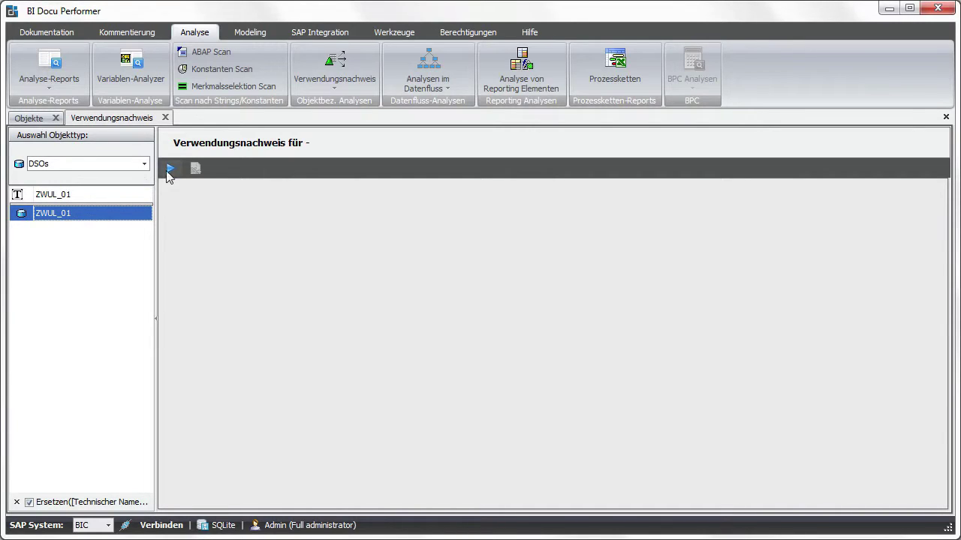
pyautogui.rightClick(114, 216)
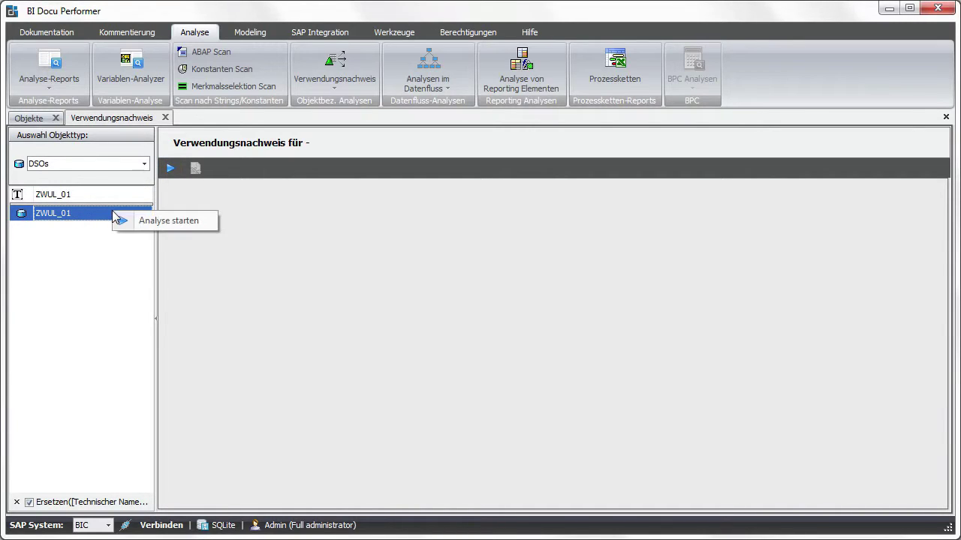
pyautogui.click(179, 222)
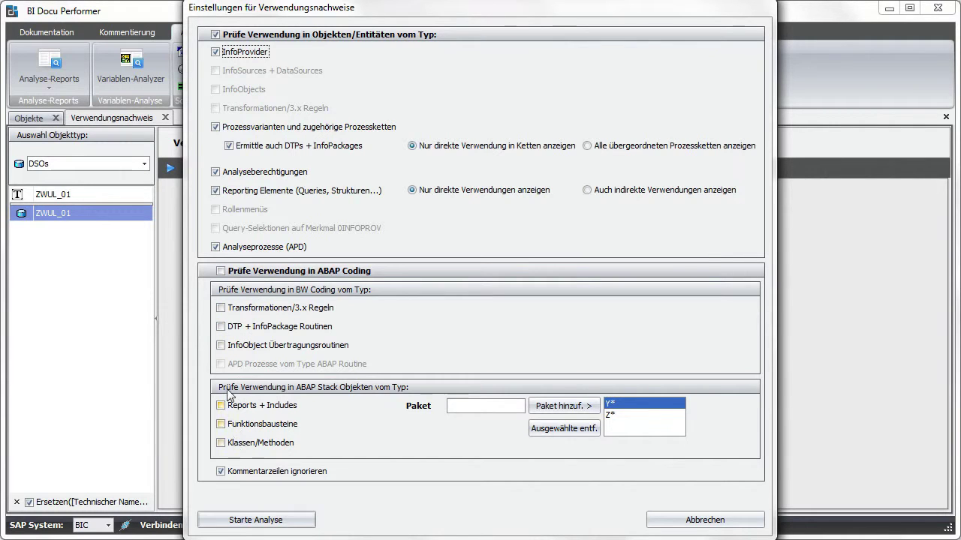
# Run the where-used analysis of ZWUL_01 with all available ABAP coding checks enabled and choose Zeige/Analysiere Query for query ZWUL_01_Q001
pyautogui.click(238, 273)
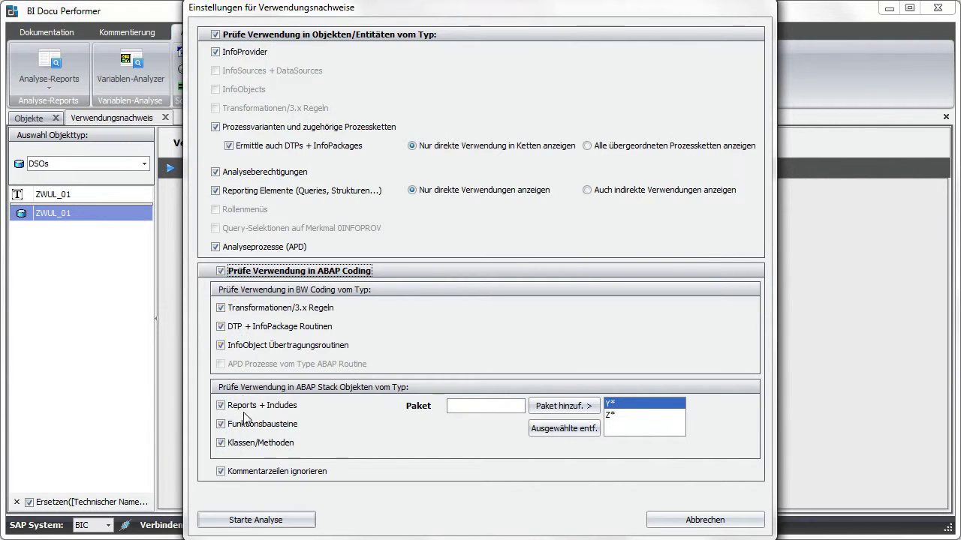
pyautogui.click(244, 518)
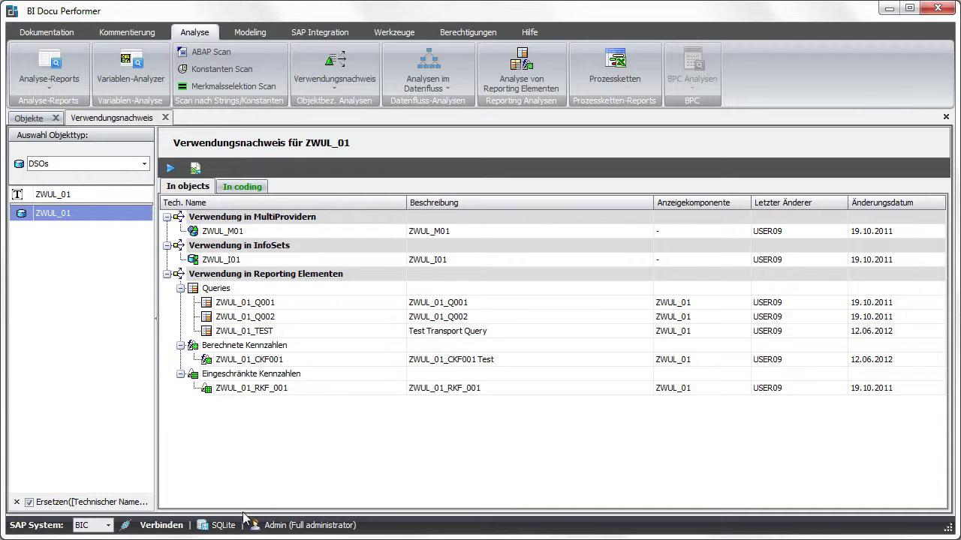
pyautogui.rightClick(253, 304)
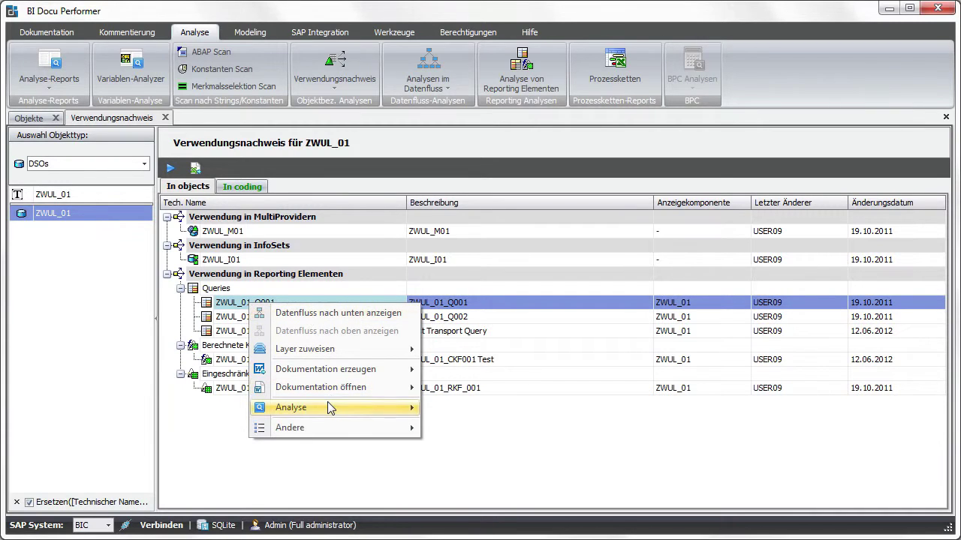
pyautogui.moveTo(329, 408)
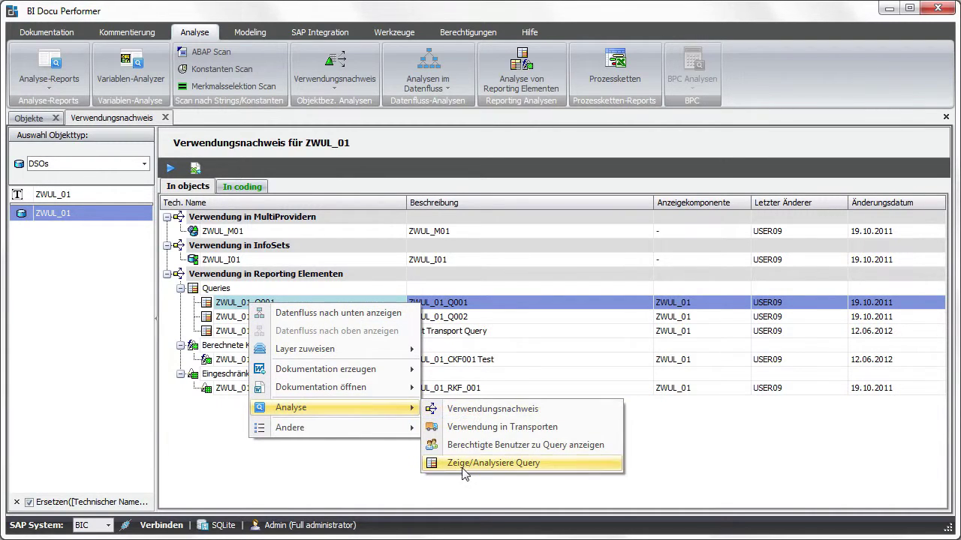
pyautogui.click(481, 463)
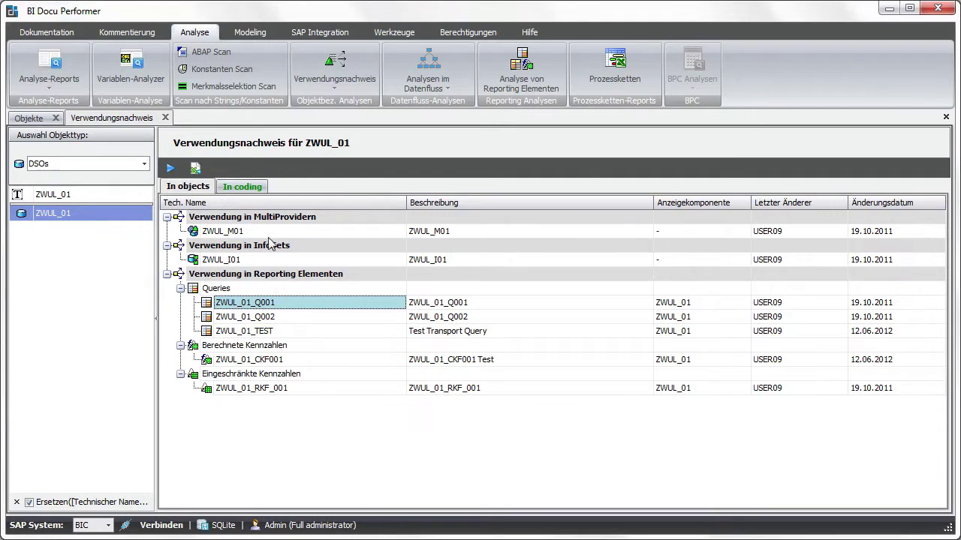
# Show the coding usages of ZWUL_01 and display the source code of the transformation from RSDS ZEQUIPMNT_ATTR PC_FILE
pyautogui.click(257, 189)
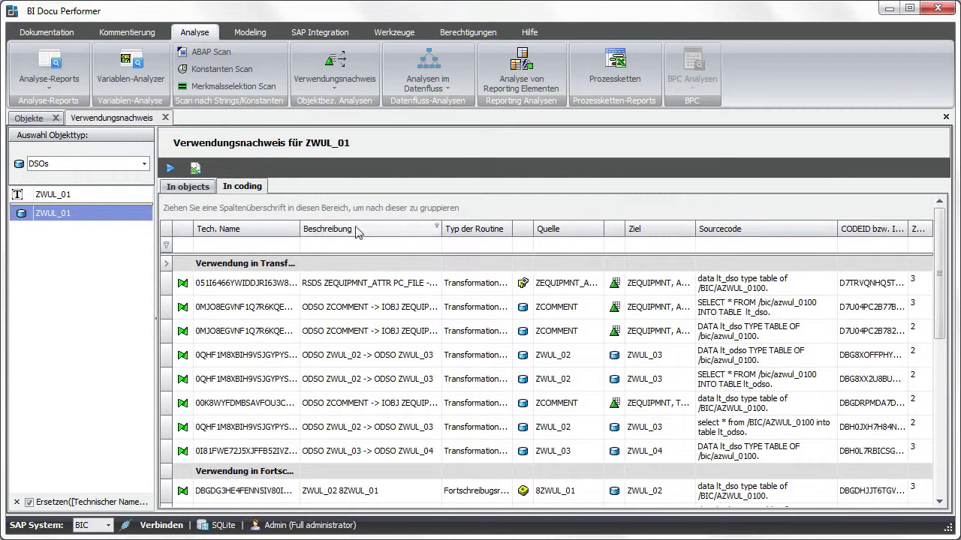
pyautogui.rightClick(395, 288)
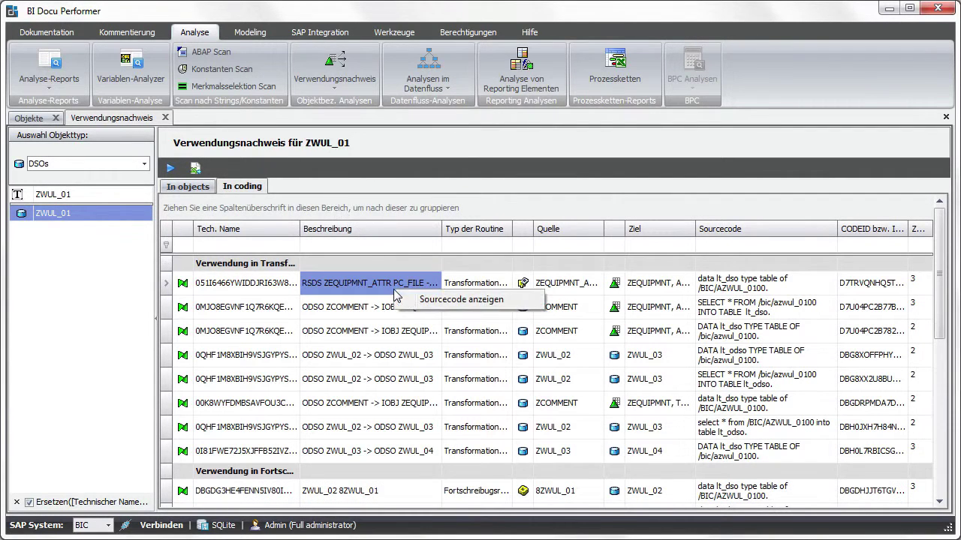
pyautogui.click(447, 302)
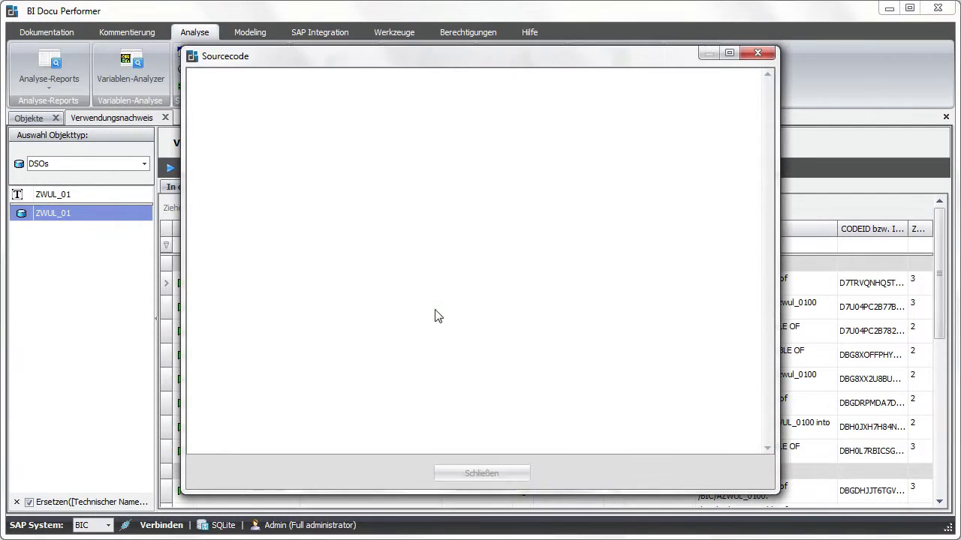
pyautogui.click(758, 54)
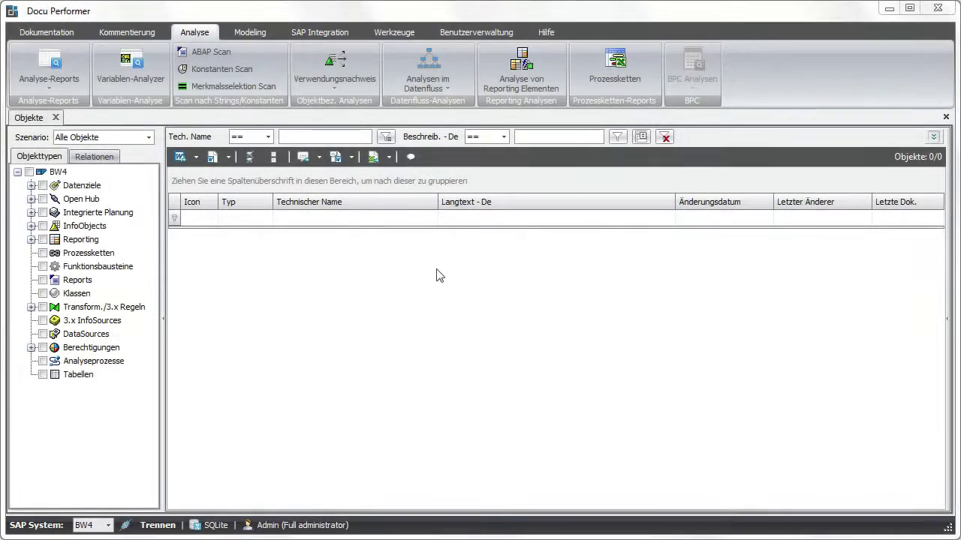
# Open the Verwendungsmatrix: InfoProvider-Objekte je Query, filter the MultiProviders for vs, and select VSD_M001
pyautogui.click(343, 69)
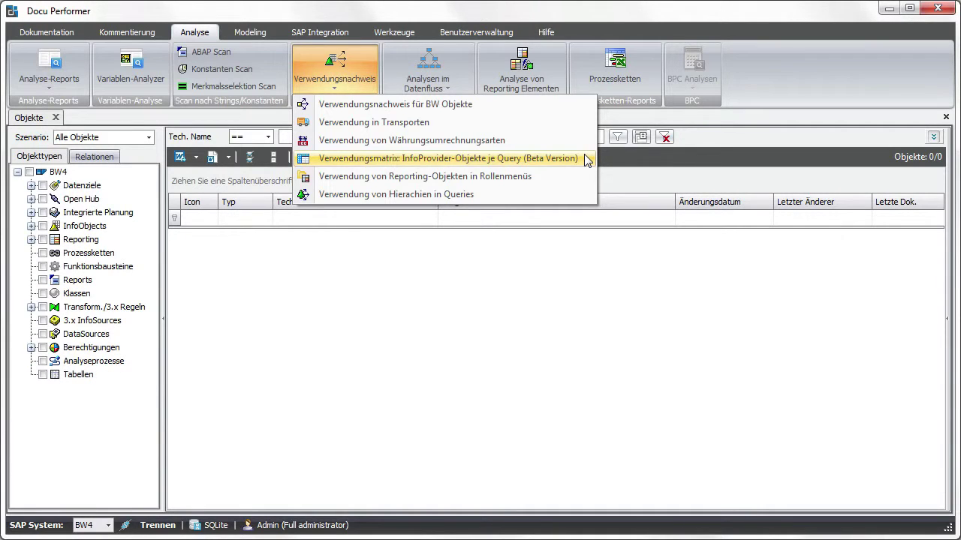
pyautogui.click(586, 160)
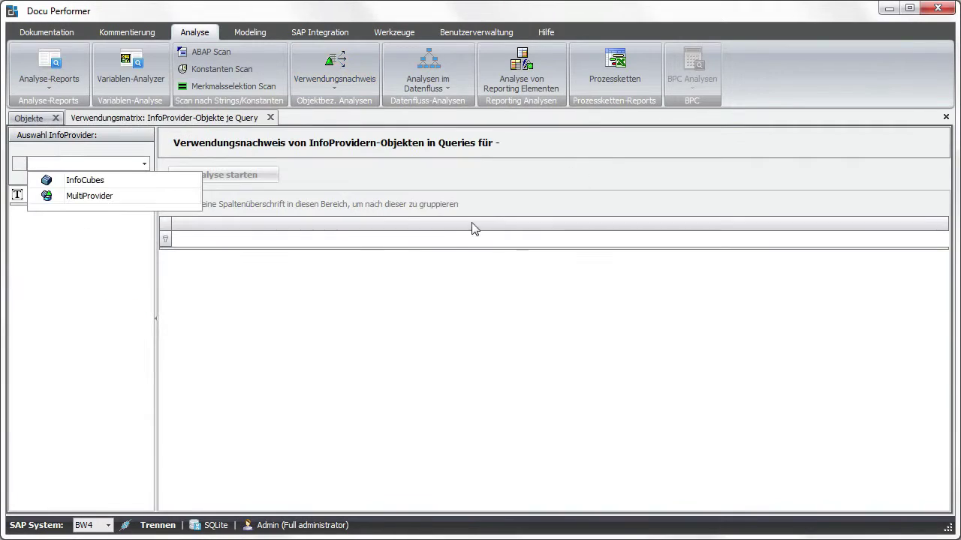
pyautogui.click(84, 197)
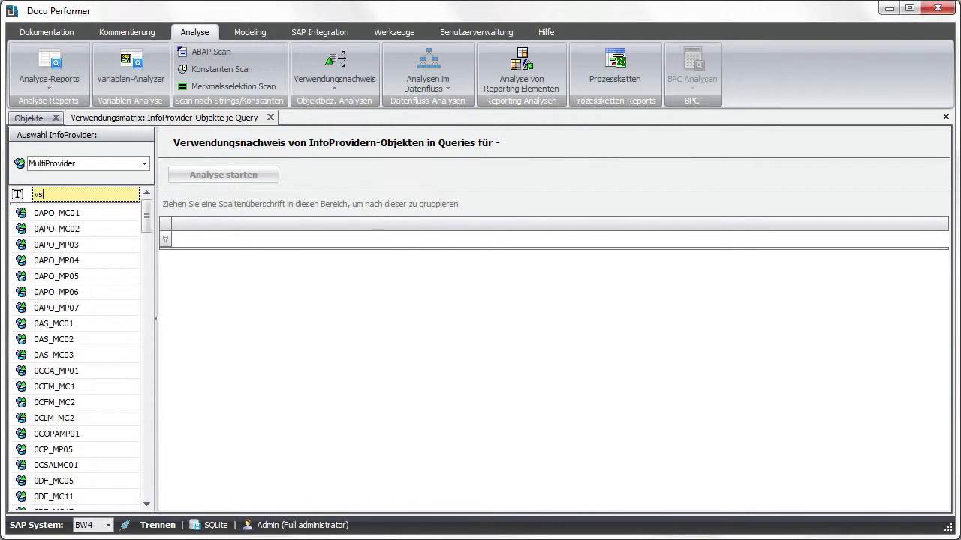
pyautogui.click(76, 202)
pyautogui.write('vs')
pyautogui.click(122, 218)
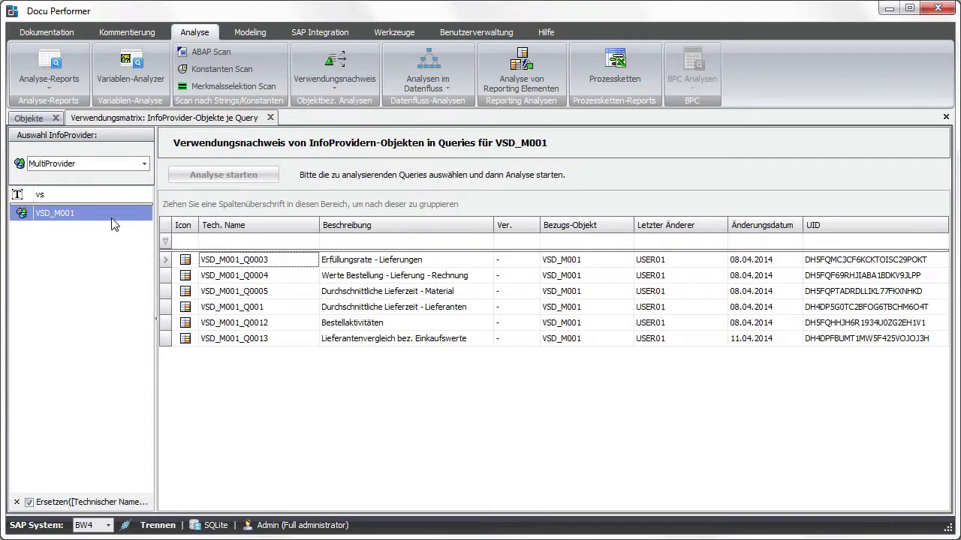
# Run the usage matrix analysis for all queries from VSD_M001_Q0003 to VSD_M001_Q0013 and look through the resulting Excel workbook
pyautogui.click(436, 260)
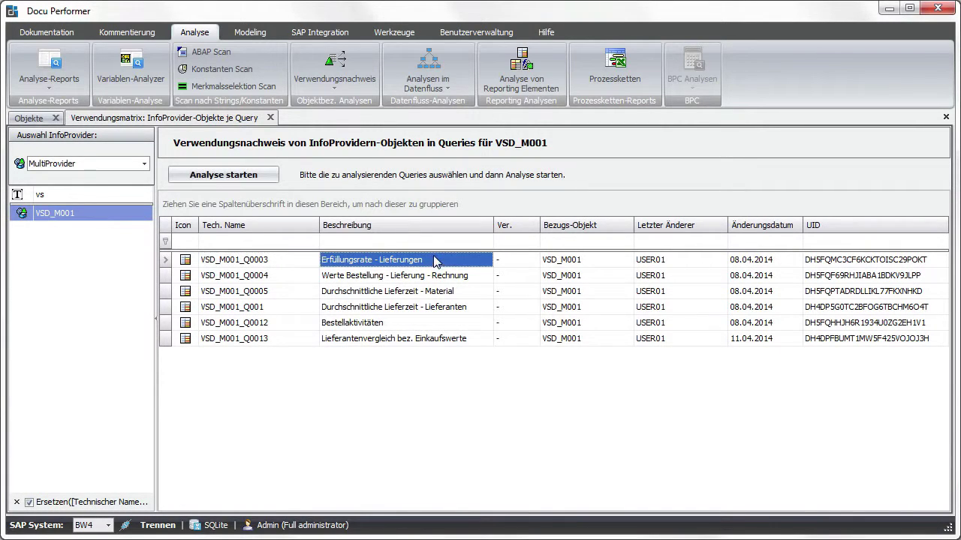
pyautogui.keyDown('shift'); pyautogui.click(471, 339); pyautogui.keyUp('shift')
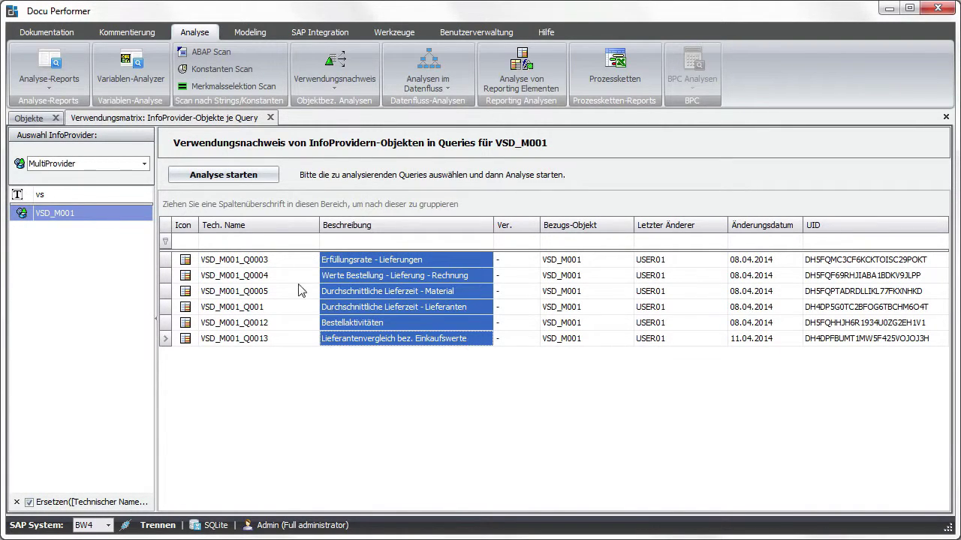
pyautogui.click(260, 174)
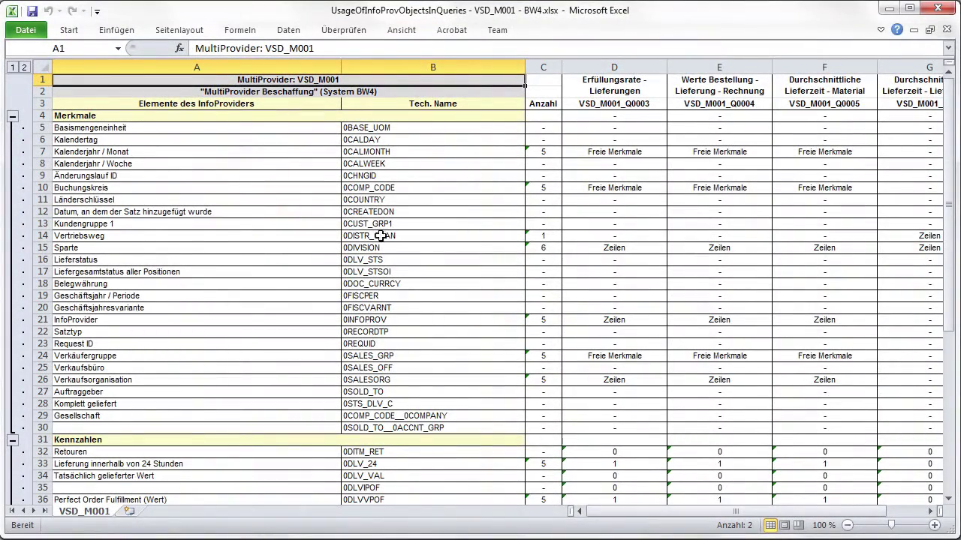
pyautogui.moveTo(953, 98); pyautogui.dragTo(931, 71)
pyautogui.moveTo(593, 521)
pyautogui.mouseDown()
pyautogui.moveTo(616, 524)
pyautogui.moveTo(584, 522)
pyautogui.mouseUp()
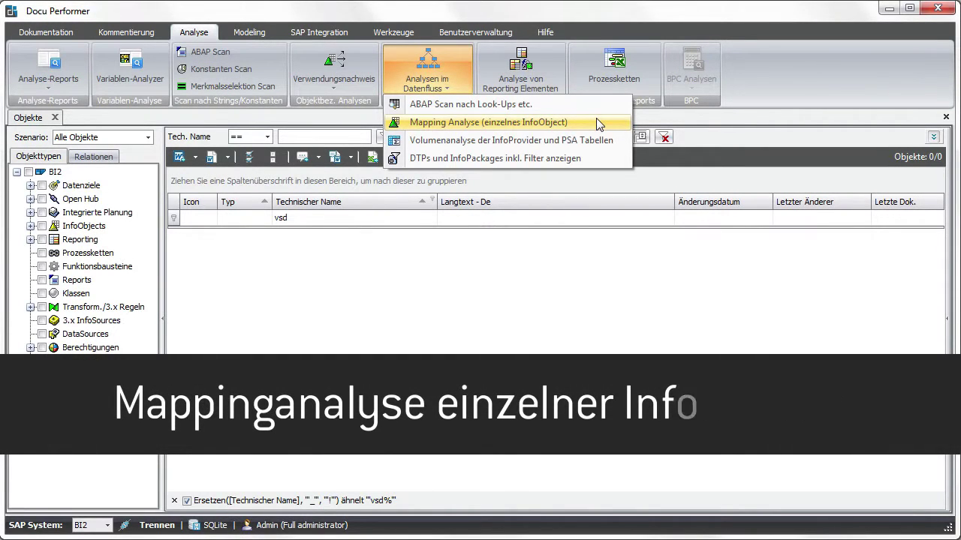
# Open the Mapping Analyse (einzelnes InfoObject), filter the MultiProviders for v, and load VMM_M001 for the analysis
pyautogui.click(596, 122)
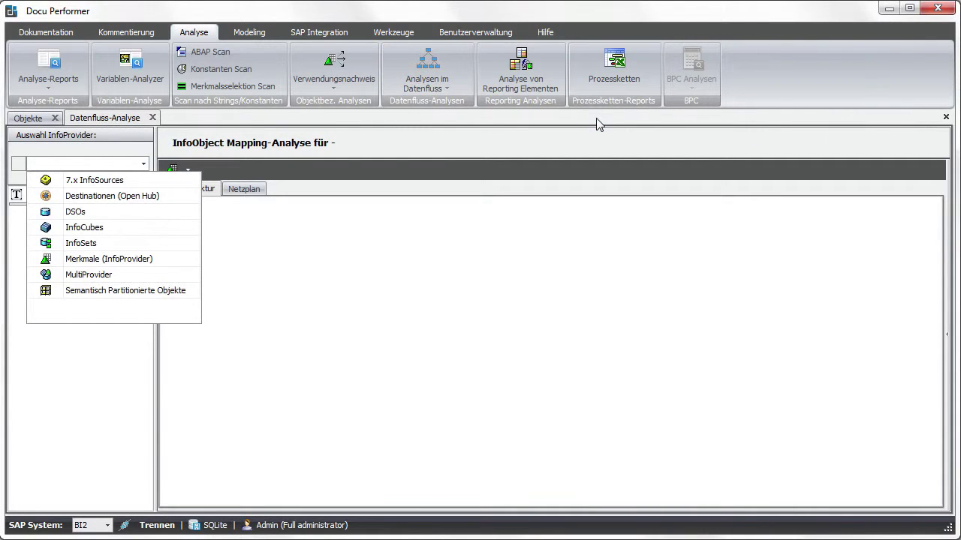
pyautogui.click(167, 274)
pyautogui.write('v')
pyautogui.click(95, 215)
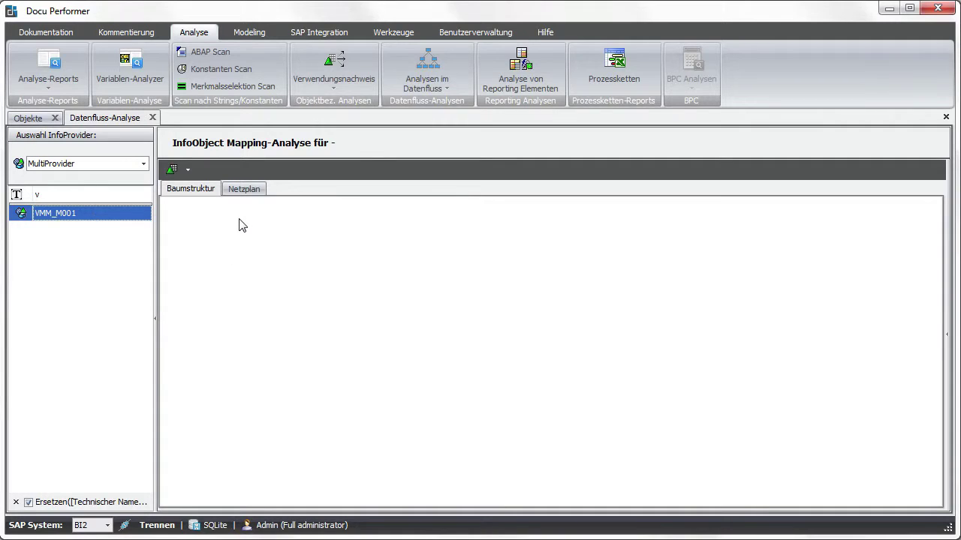
pyautogui.click(188, 169)
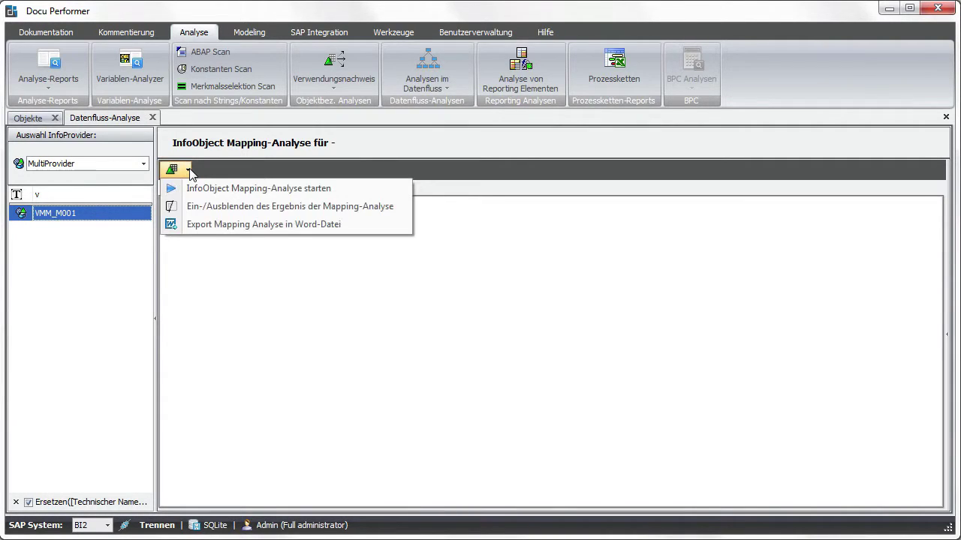
pyautogui.rightClick(105, 216)
pyautogui.click(96, 215)
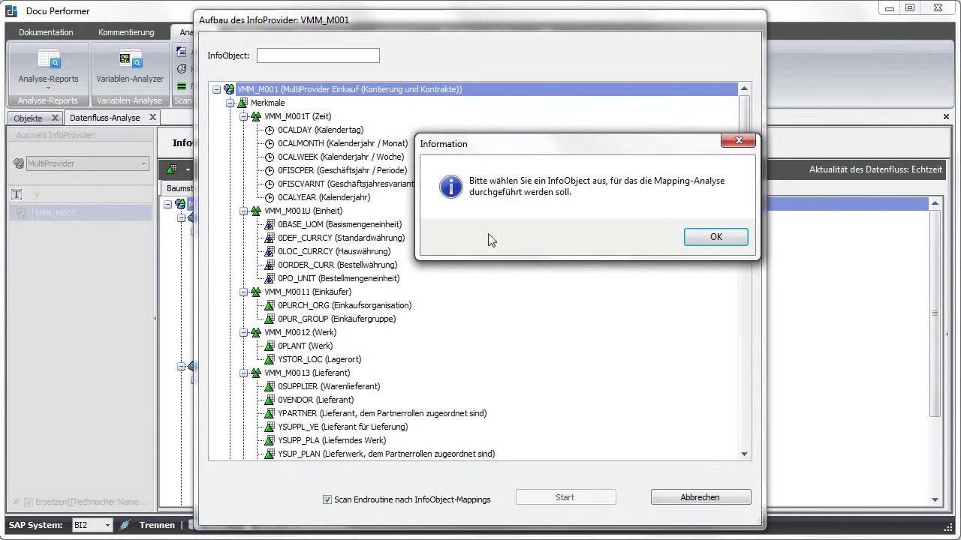
# Run the mapping analysis for InfoObject 0CALDAY with Scan Endroutine nach InfoObject-Mappings enabled
pyautogui.click(707, 235)
pyautogui.click(427, 501)
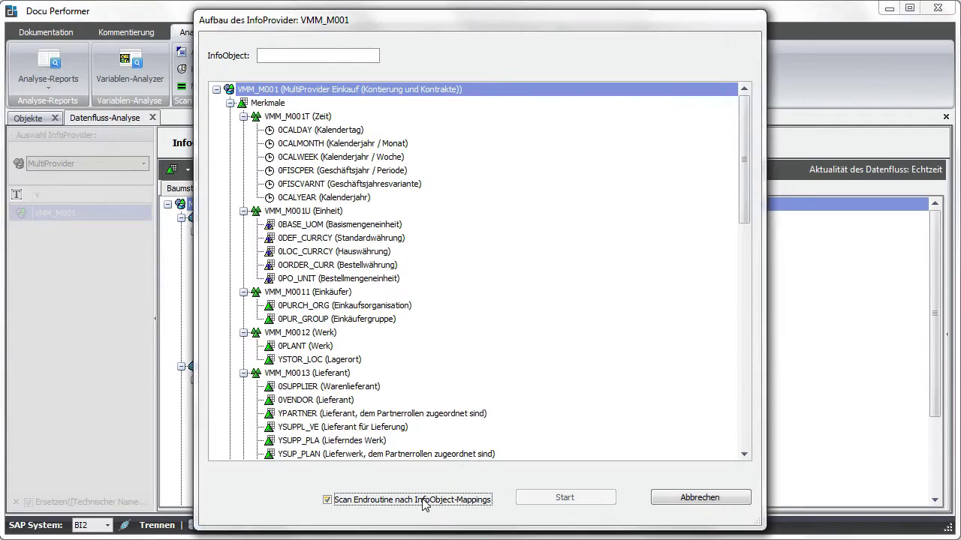
pyautogui.click(324, 134)
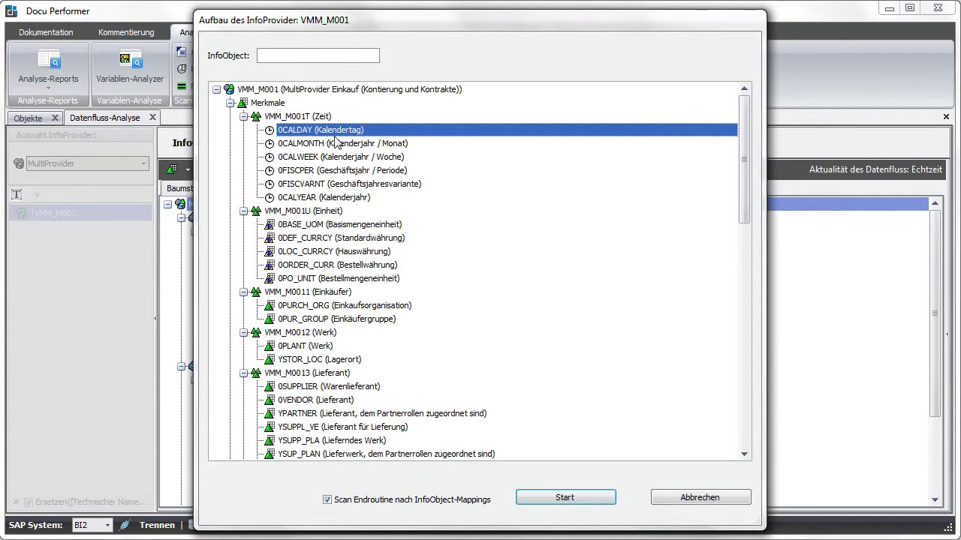
pyautogui.click(540, 499)
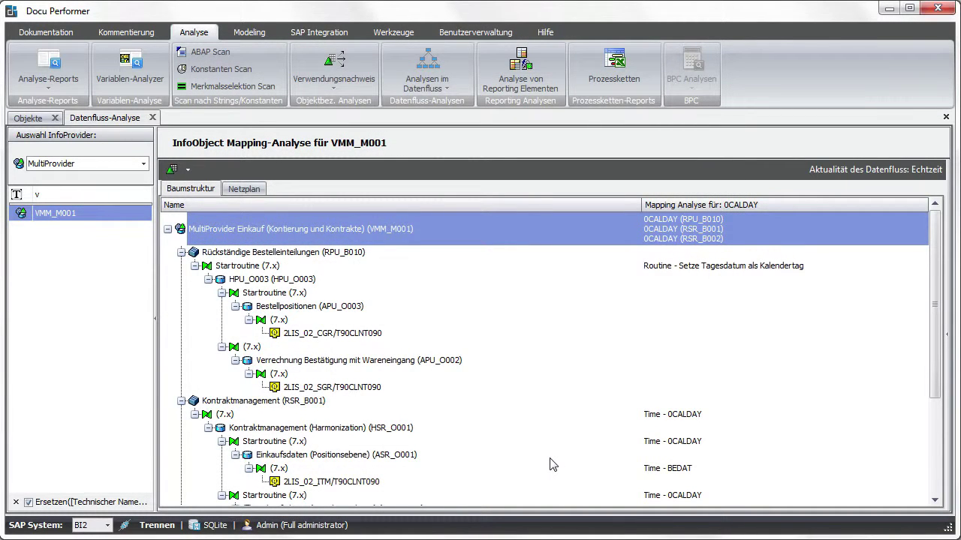
# Display the ABAP source code of the InfoObject 0CALDAY routine for the Startroutine transformation under RPU_B010
pyautogui.moveTo(944, 269); pyautogui.dragTo(931, 249)
pyautogui.click(725, 268)
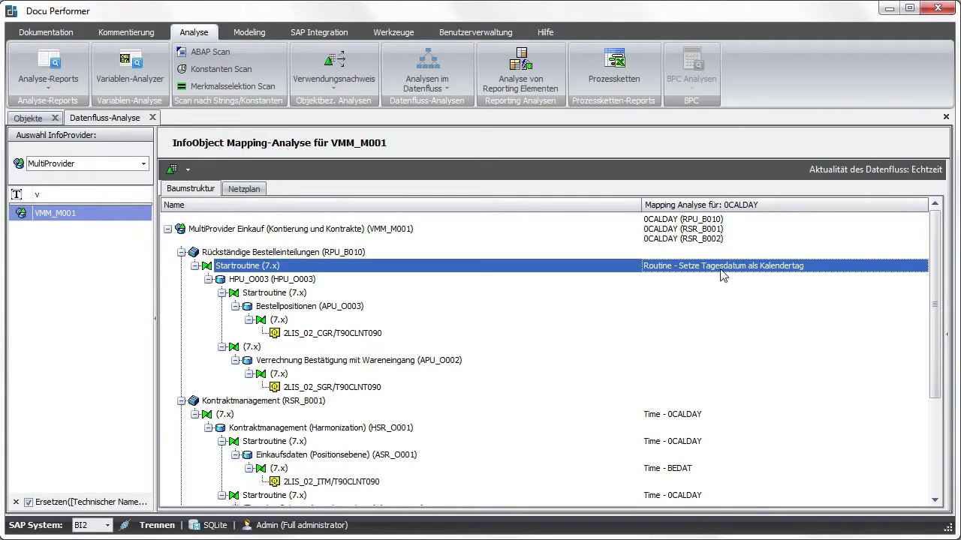
pyautogui.rightClick(506, 266)
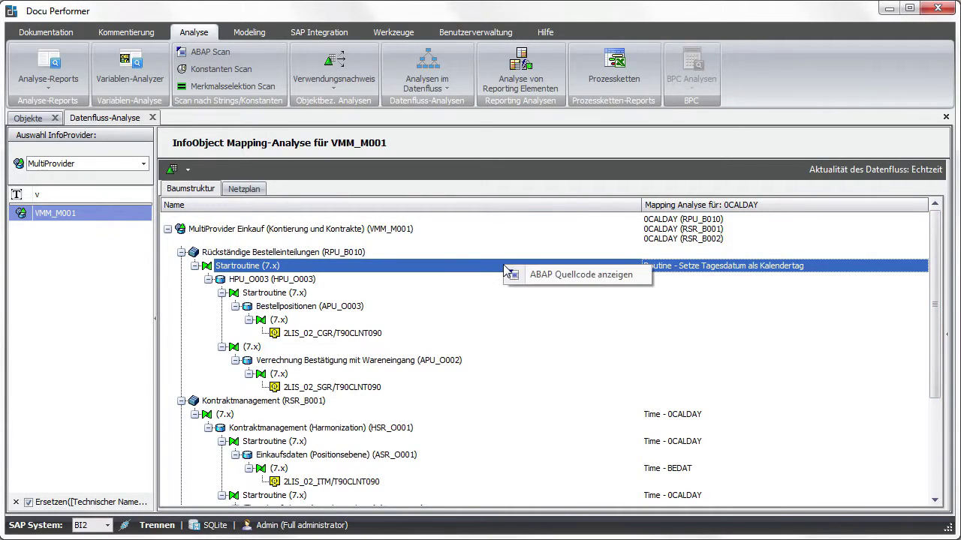
pyautogui.click(551, 274)
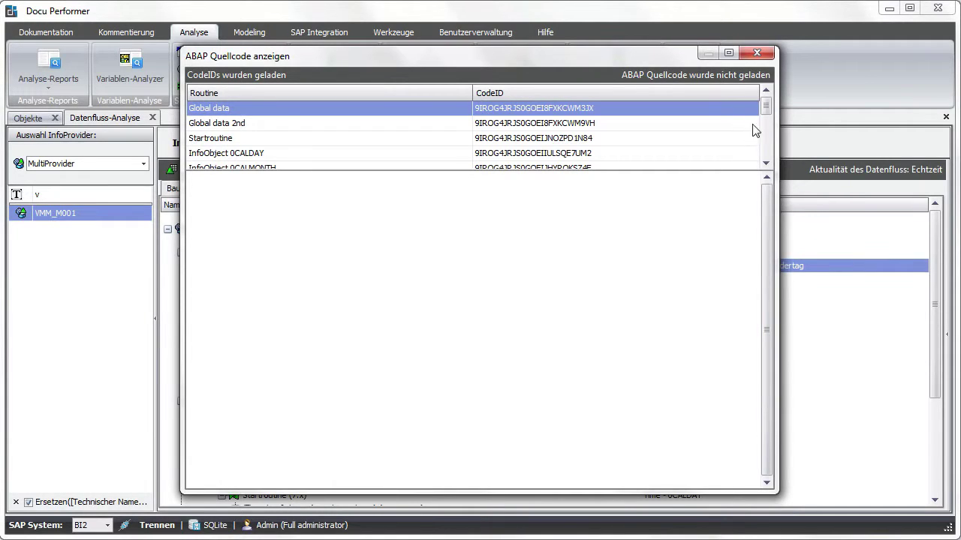
pyautogui.moveTo(767, 106)
pyautogui.mouseDown()
pyautogui.moveTo(768, 156)
pyautogui.moveTo(770, 117)
pyautogui.mouseUp()
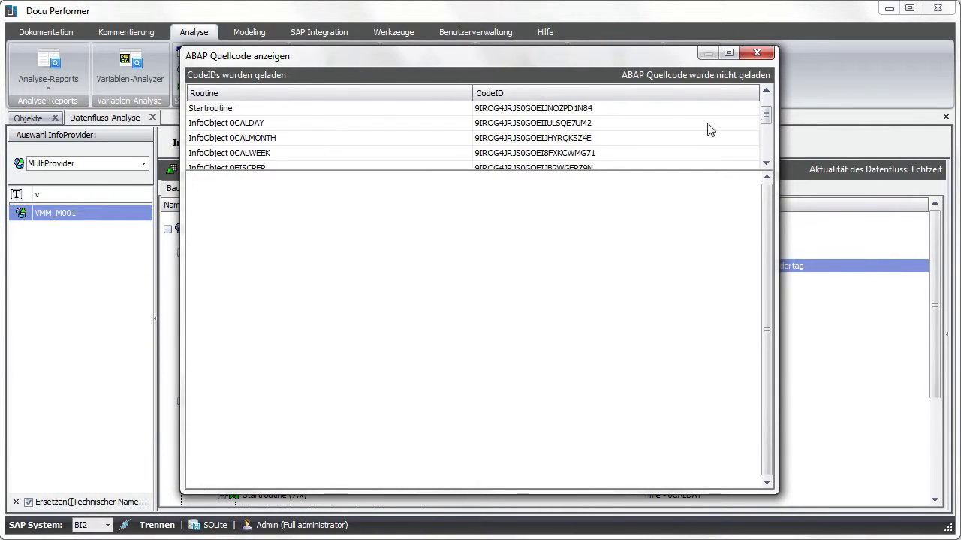
pyautogui.click(272, 124)
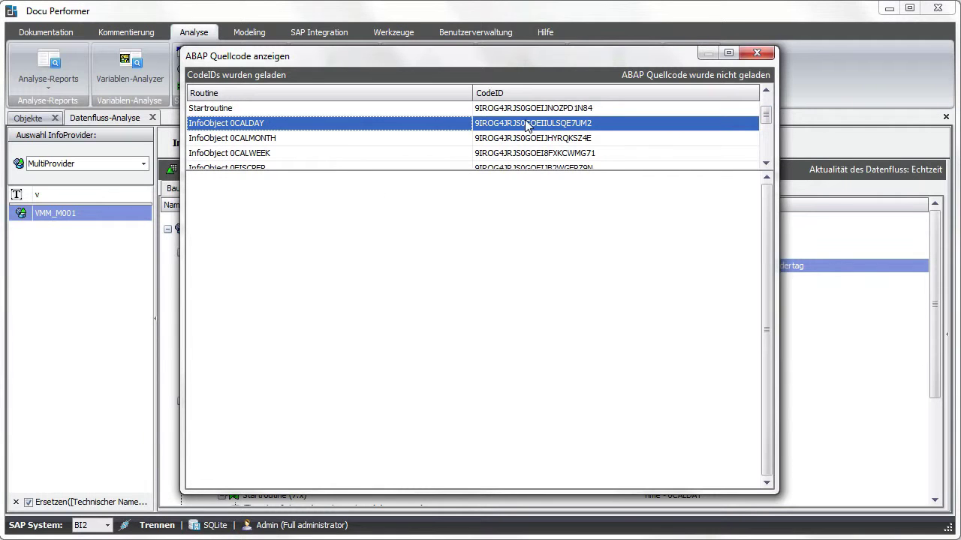
pyautogui.doubleClick(461, 125)
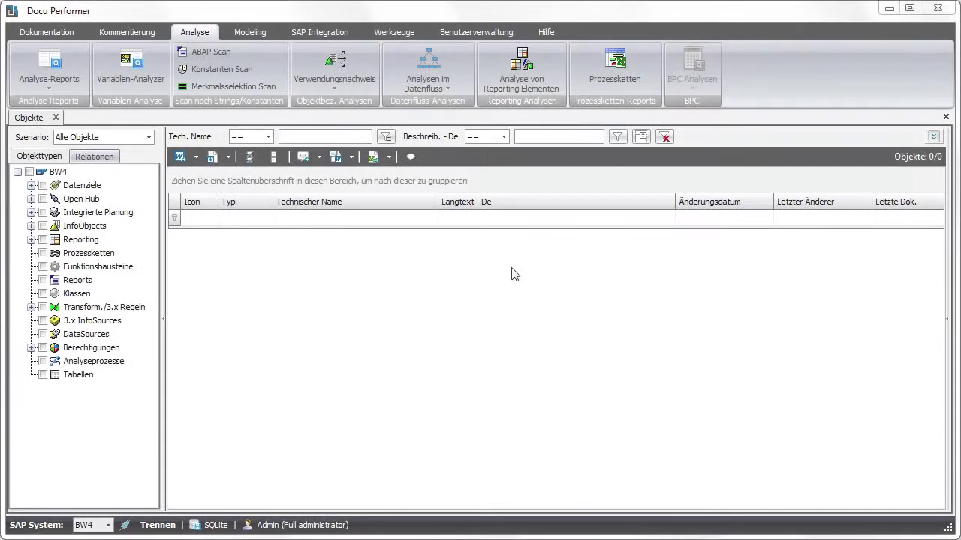
# Open the Volumenanalyse der InfoProvider und PSA Tabellen, filter the InfoCubes for zde, and load ZDEL_CUB for the analysis
pyautogui.click(451, 66)
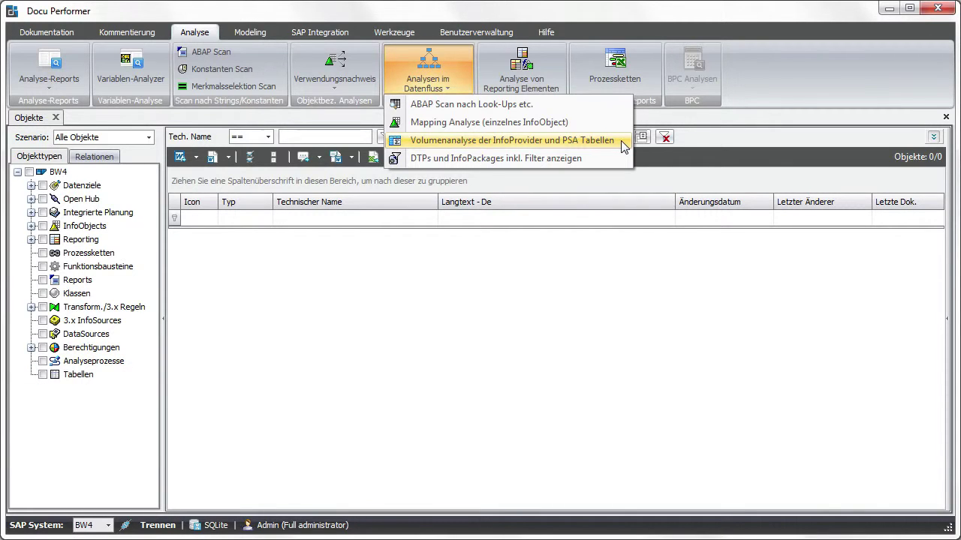
pyautogui.click(525, 141)
pyautogui.click(144, 164)
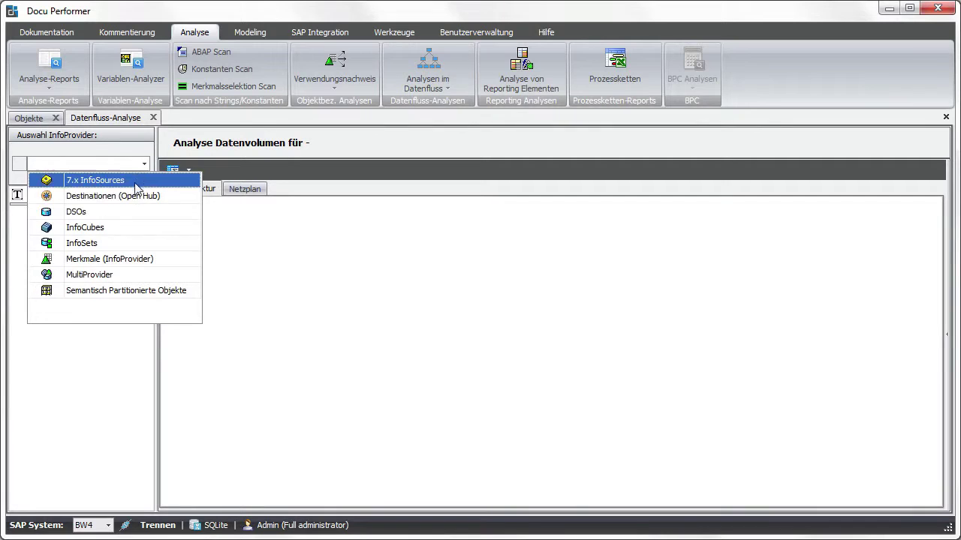
pyautogui.click(188, 221)
pyautogui.write('zde')
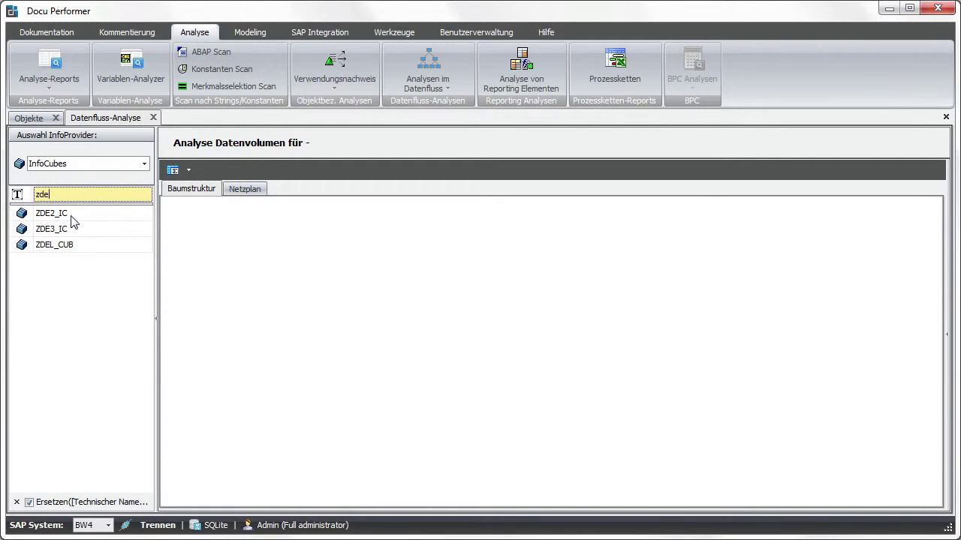
pyautogui.doubleClick(71, 244)
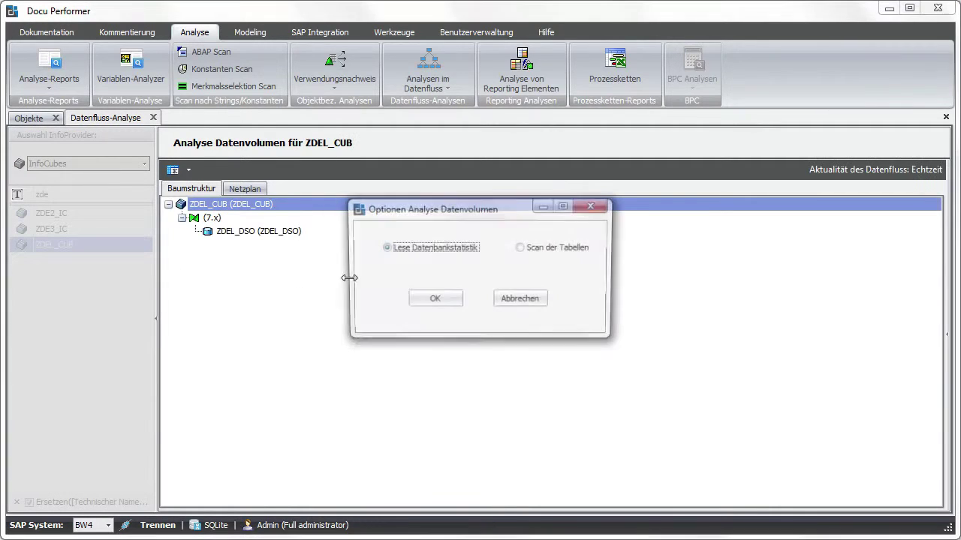
# Run the data volume analysis for ZDEL_CUB with the Lese Datenbankstatistik option
pyautogui.click(530, 253)
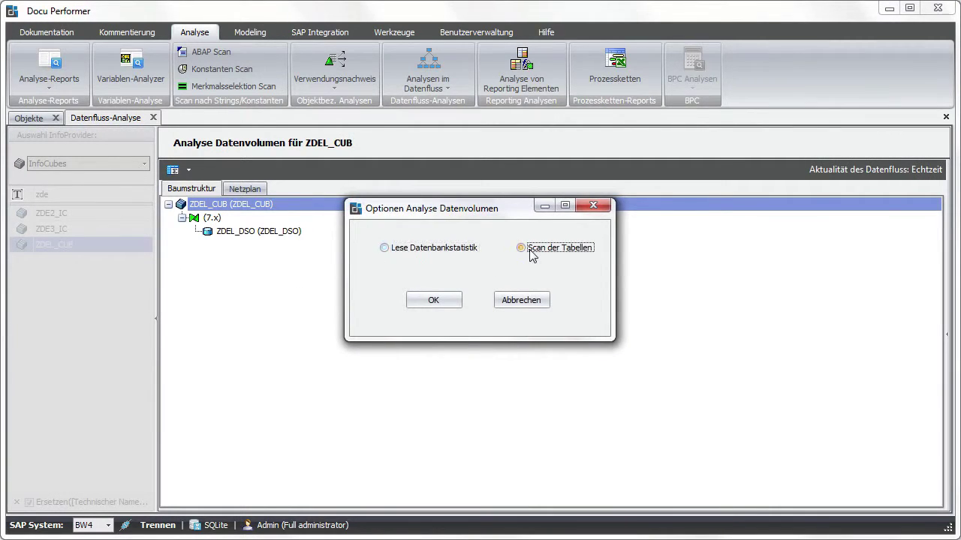
pyautogui.click(431, 252)
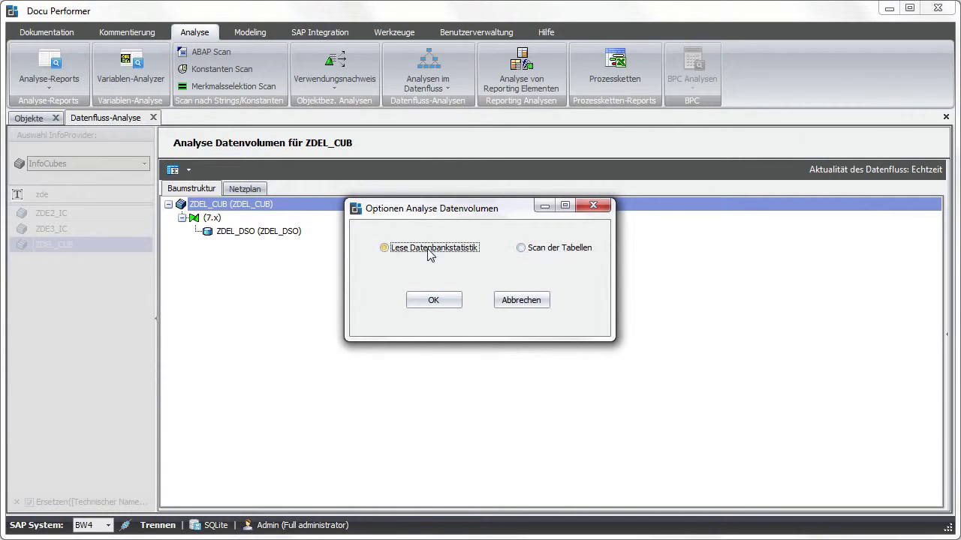
pyautogui.click(448, 301)
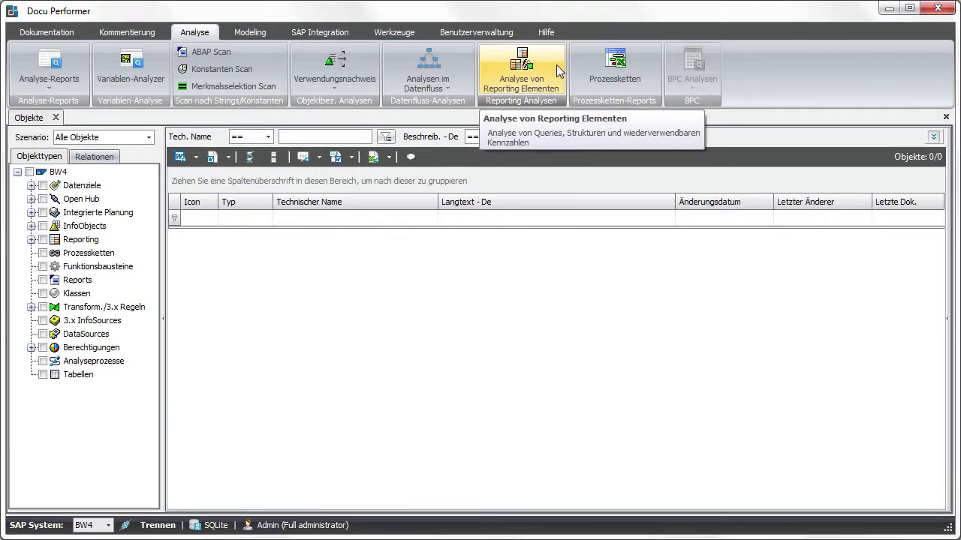
# Open the Analyse von Reporting Elementen and start the analysis of the Berechnete Kennzahl 0D_COPA_CK007
pyautogui.click(557, 65)
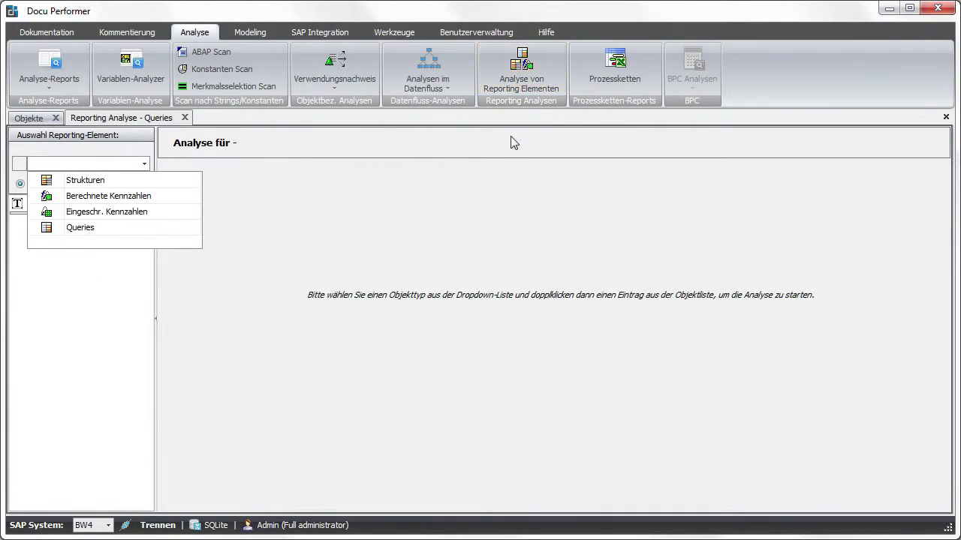
pyautogui.click(178, 196)
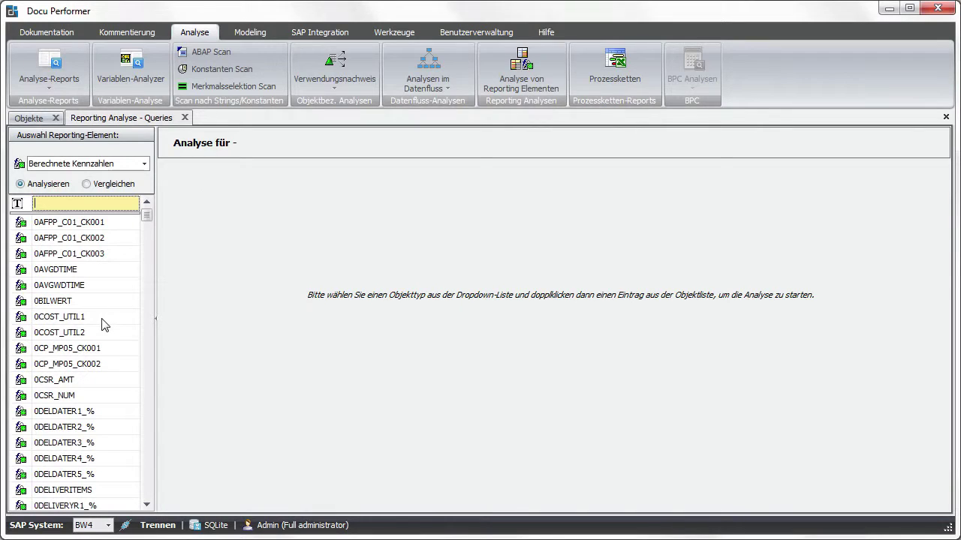
pyautogui.scroll(-5, 105, 323)
pyautogui.click(78, 458)
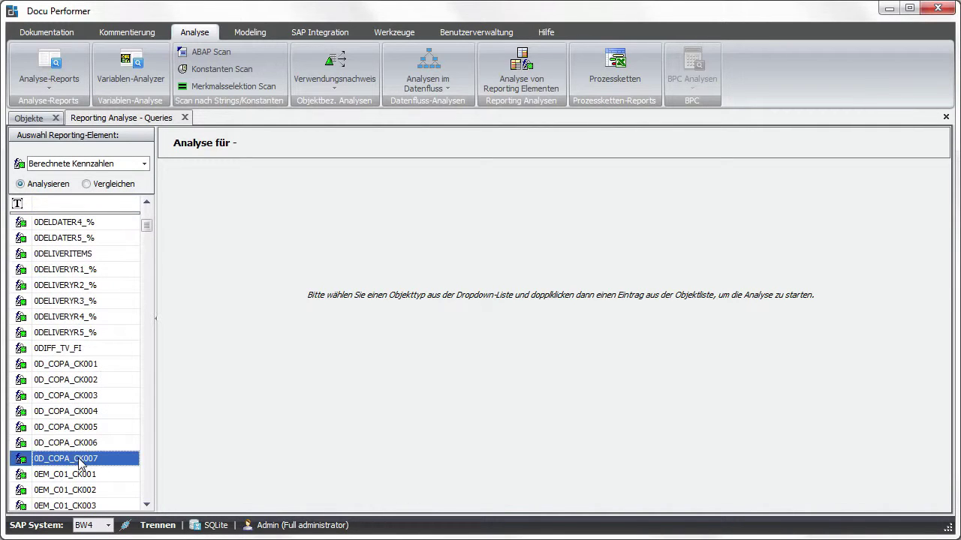
pyautogui.rightClick(78, 458)
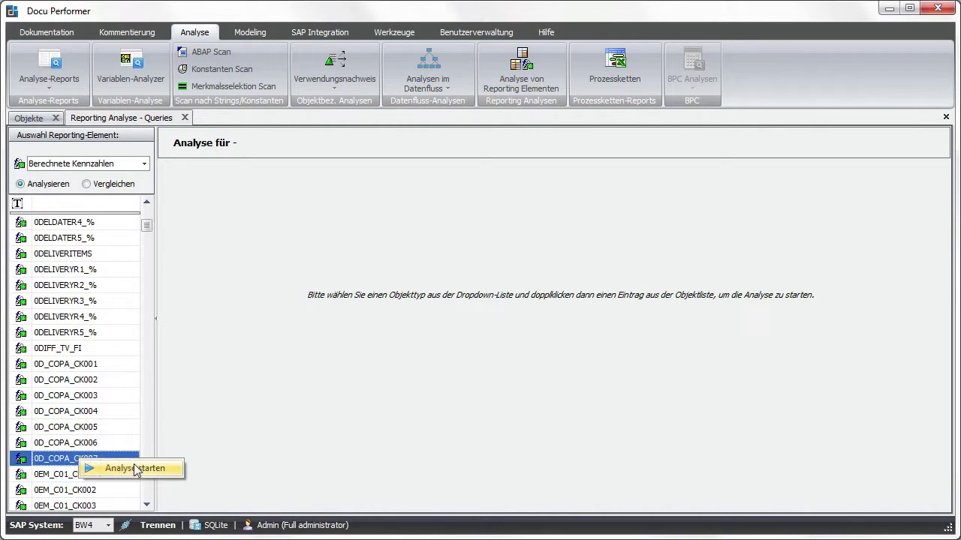
pyautogui.click(175, 469)
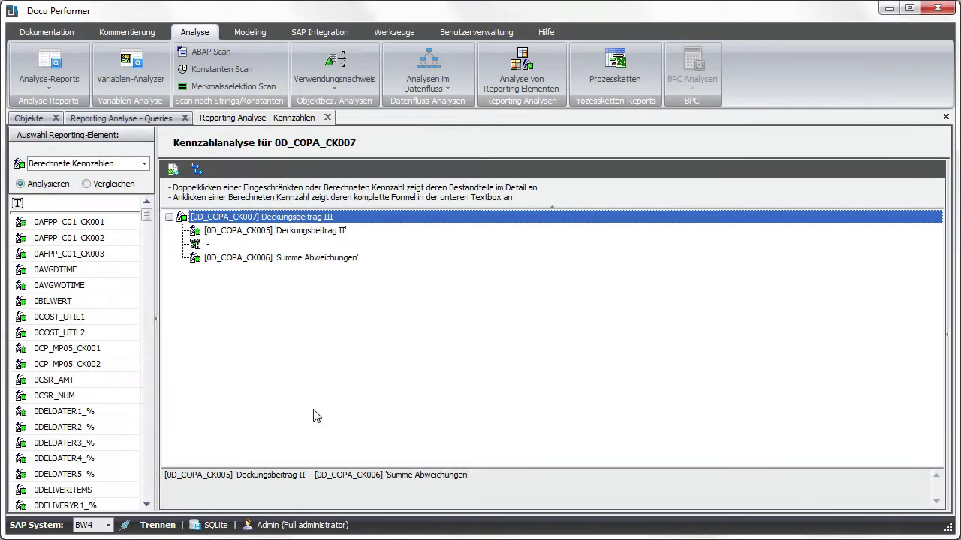
# Break down Deckungsbeitrag II (0D_COPA_CK005) into its components, then resolve all calculated key figures contained in 0D_COPA_CK007
pyautogui.click(362, 233)
pyautogui.doubleClick(323, 233)
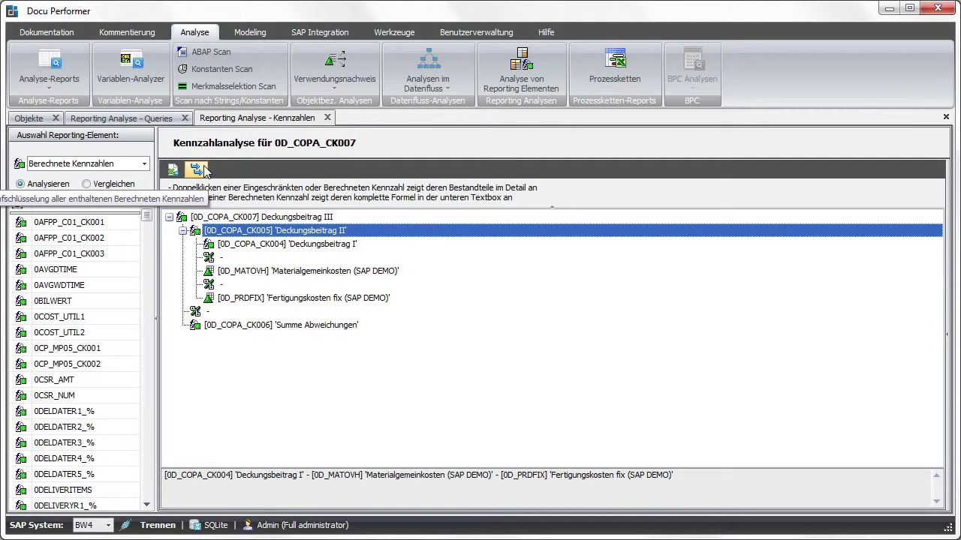
pyautogui.click(204, 168)
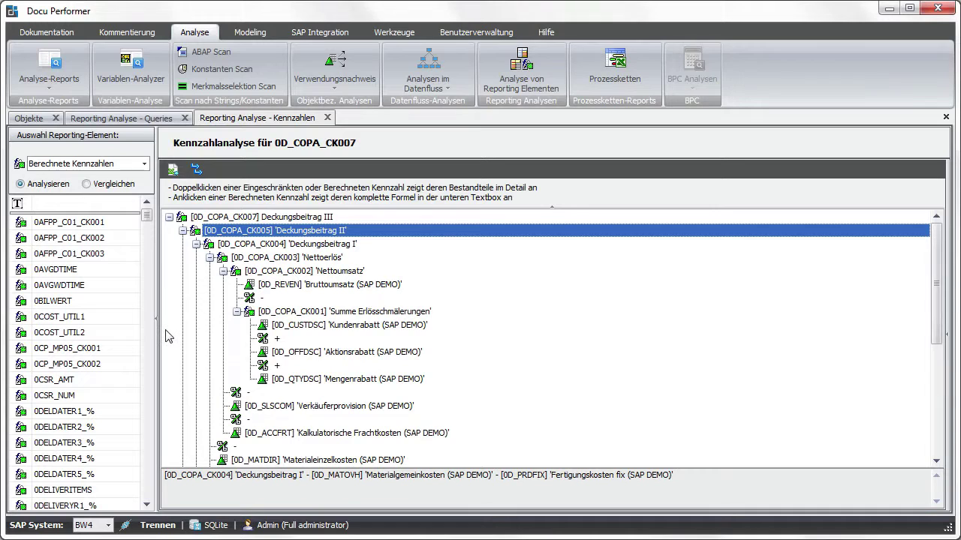
# Switch to Vergleichen, compare 0D_COPA_CK007 with 0D_COPA_CK006, and resolve all calculated key figures in 0D_COPA_CK006
pyautogui.click(118, 189)
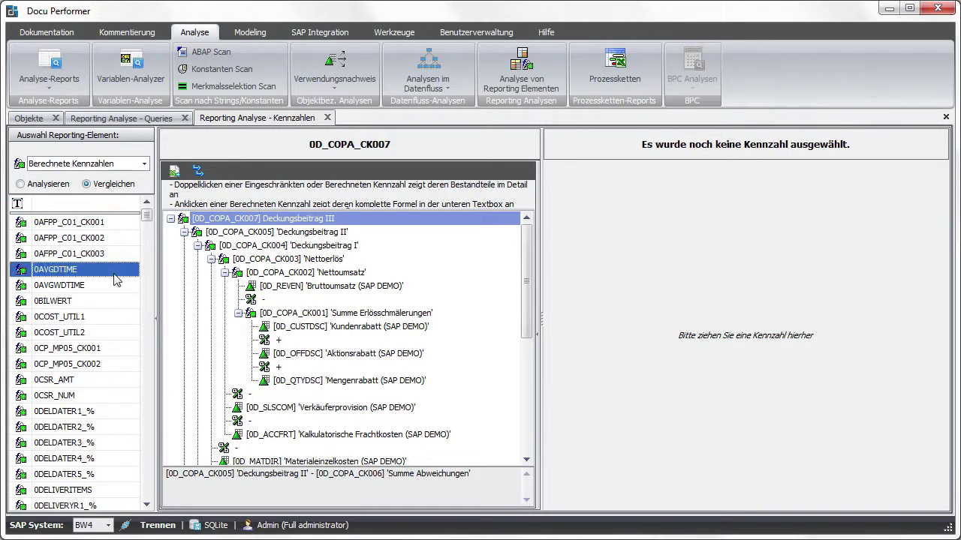
pyautogui.scroll(-6, 111, 283)
pyautogui.scroll(-1, 111, 283)
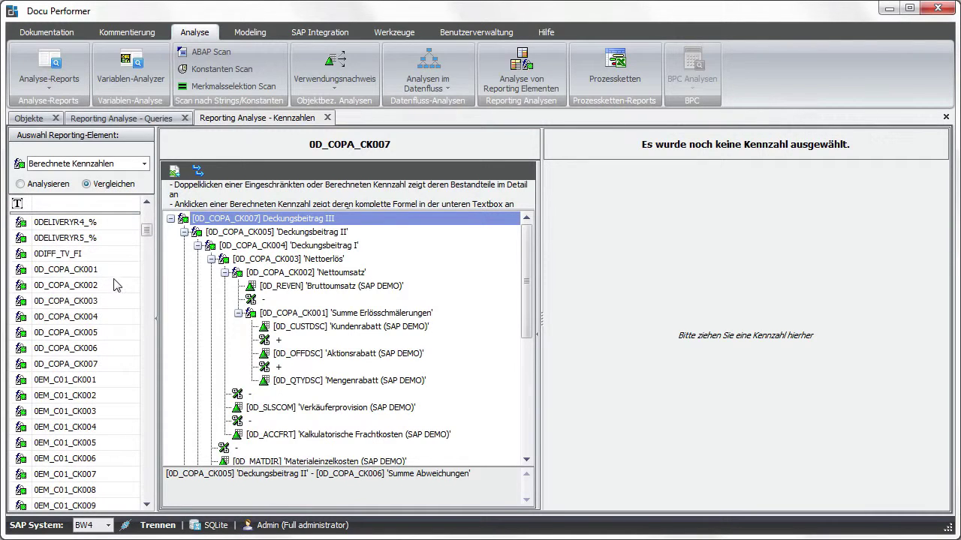
pyautogui.click(71, 348)
pyautogui.moveTo(360, 344); pyautogui.dragTo(668, 300)
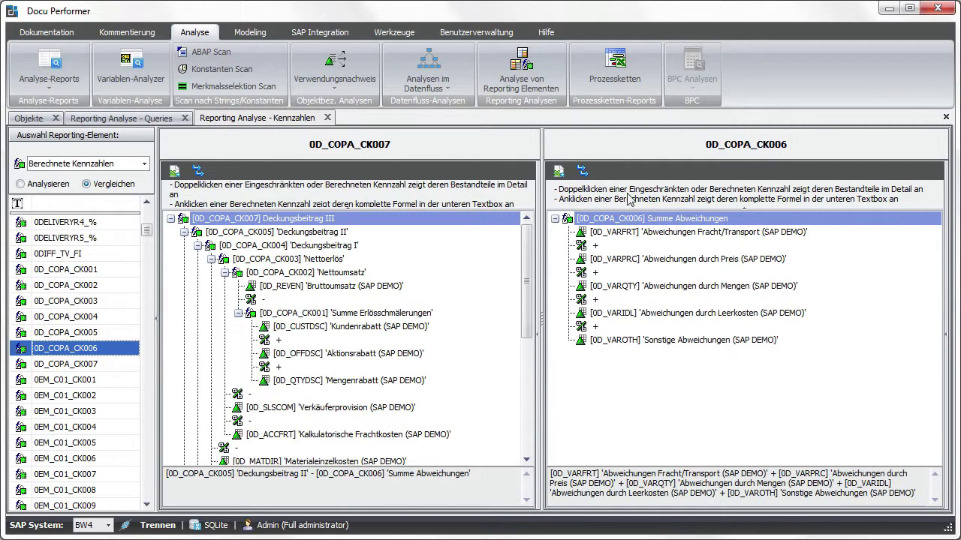
pyautogui.click(582, 172)
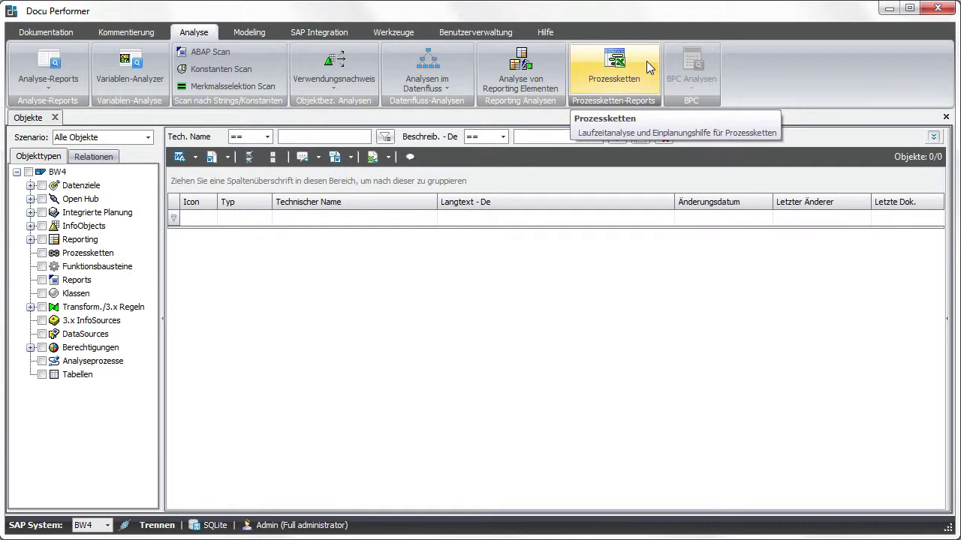
# Generate the Liste der eingeplanten Ketten from the Prozessketten reports, look through the chains and their next start times, and close the workbook
pyautogui.click(646, 61)
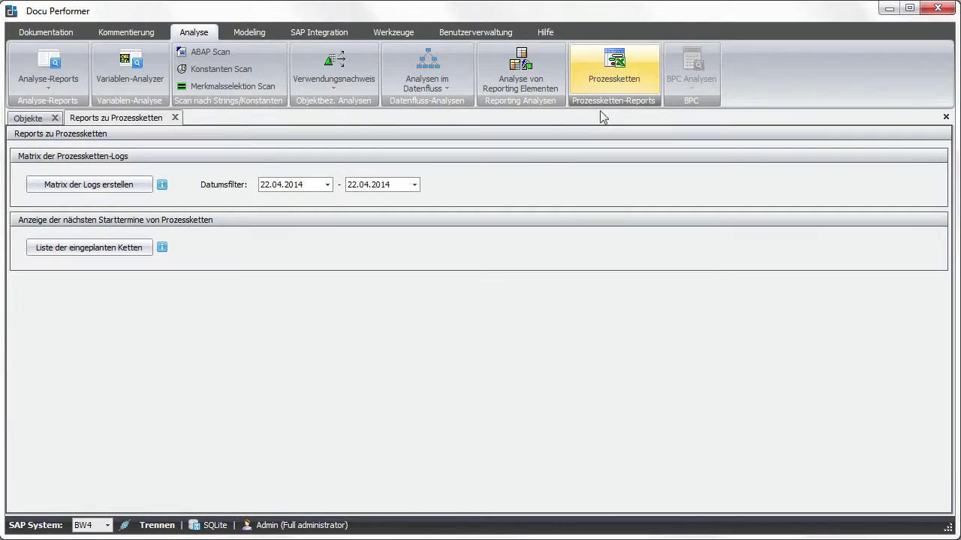
pyautogui.click(149, 246)
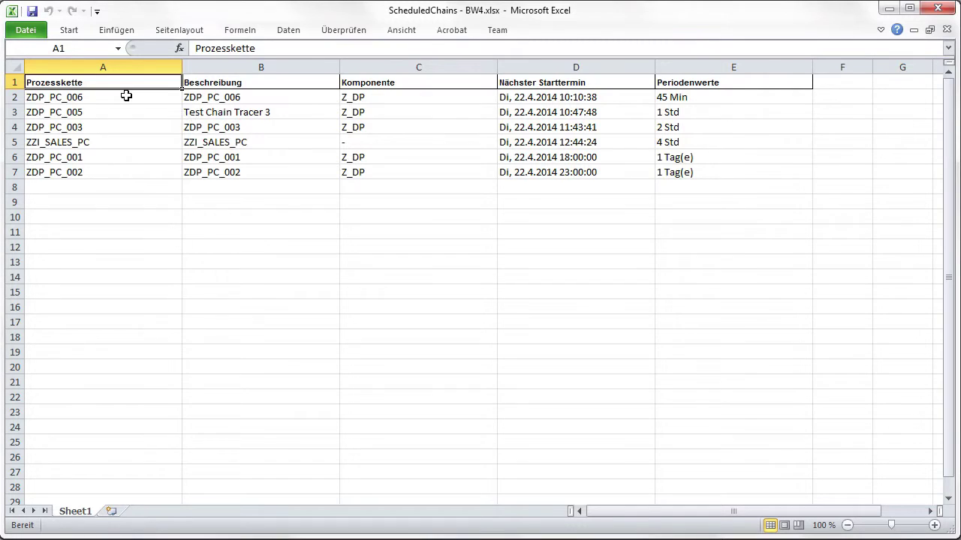
pyautogui.moveTo(124, 98); pyautogui.dragTo(144, 165)
pyautogui.moveTo(535, 93); pyautogui.dragTo(536, 170)
pyautogui.click(494, 291)
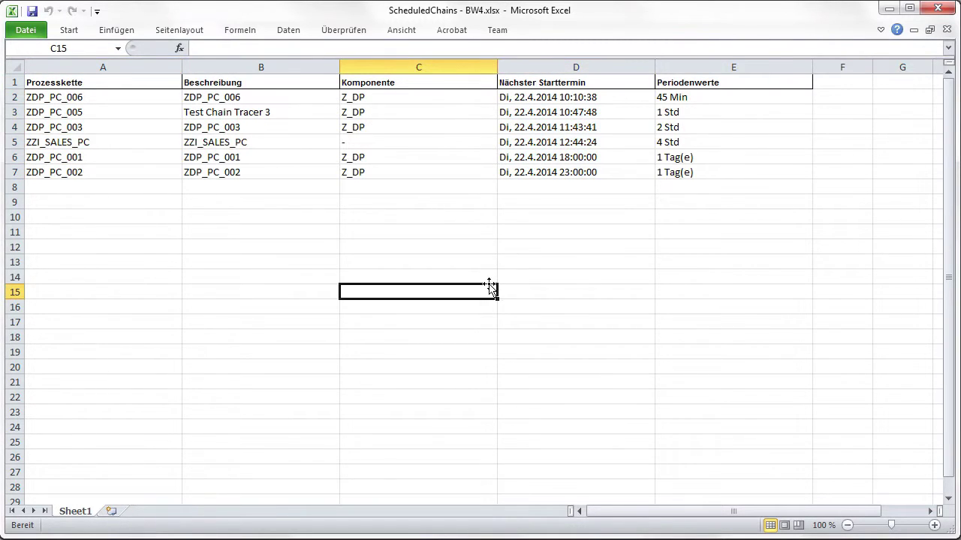
pyautogui.click(935, 8)
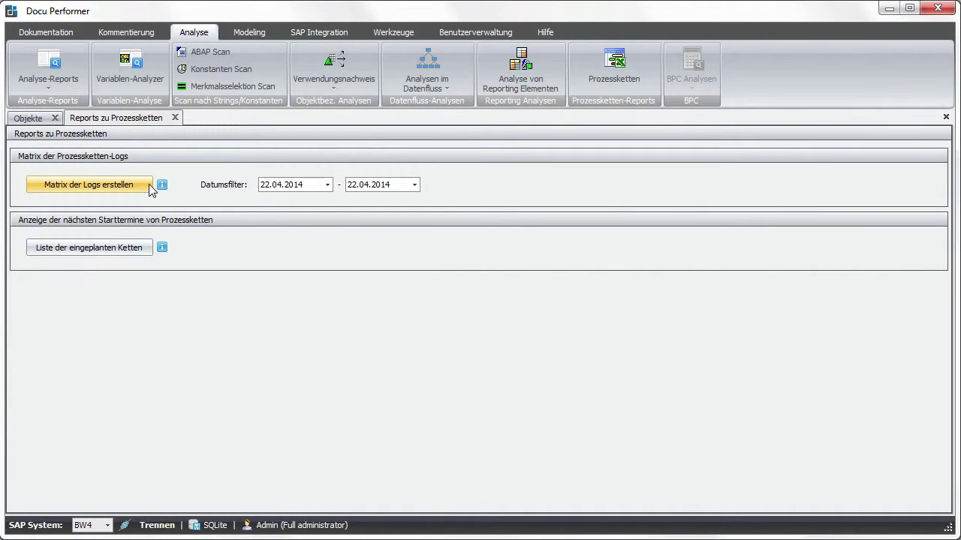
# Set the Datumsfilter to 20.04.2014 - 21.04.2014 and start creating the Matrix der Logs
pyautogui.click(262, 185)
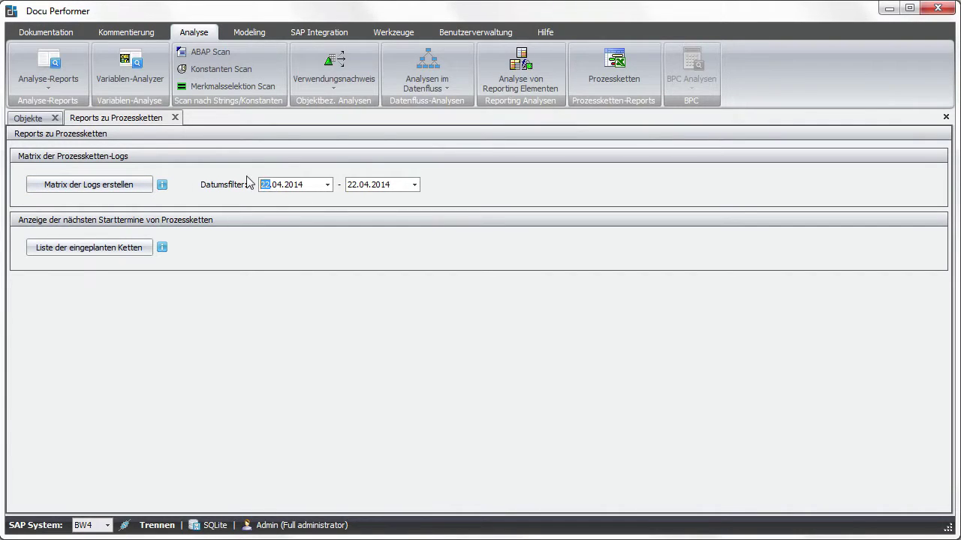
pyautogui.write('20')
pyautogui.click(352, 185)
pyautogui.write('0121')
pyautogui.click(122, 188)
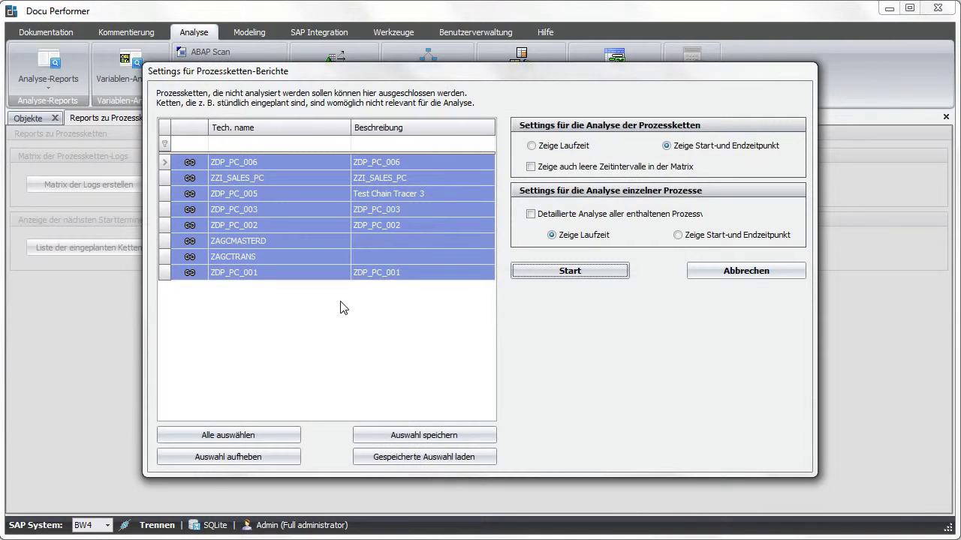
# Select all process chains except ZDP_PC_002, save the selection, clear it, and load the saved selection again
pyautogui.moveTo(259, 161); pyautogui.dragTo(254, 218)
pyautogui.keyDown('ctrl'); pyautogui.click(249, 240); pyautogui.keyUp('ctrl')
pyautogui.keyDown('ctrl'); pyautogui.click(246, 257); pyautogui.keyUp('ctrl')
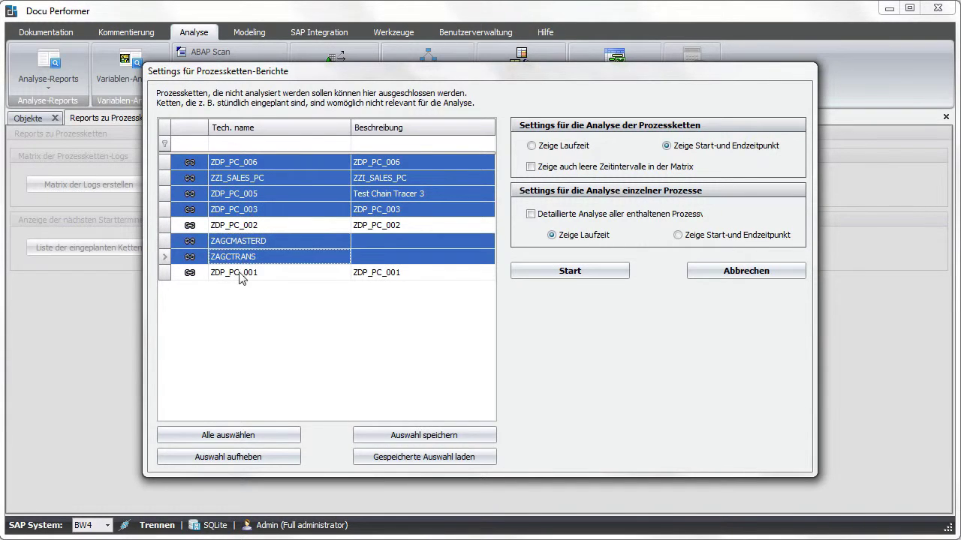
pyautogui.keyDown('ctrl'); pyautogui.click(242, 273); pyautogui.keyUp('ctrl')
pyautogui.click(382, 436)
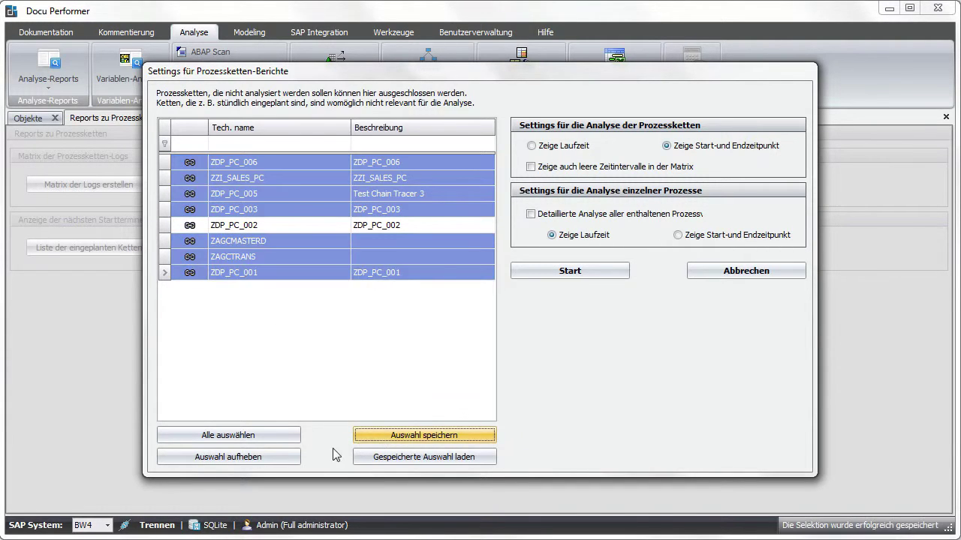
pyautogui.click(247, 460)
pyautogui.click(387, 458)
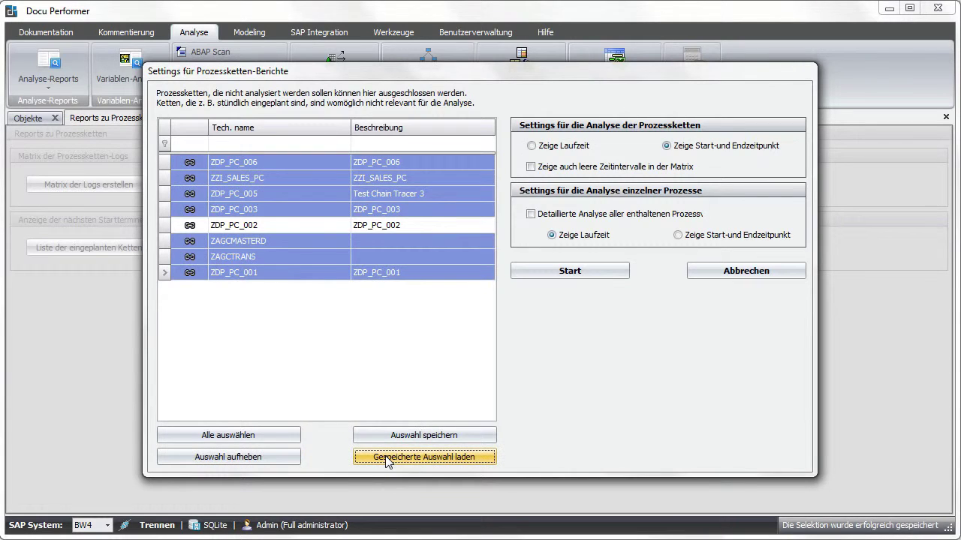
# Add ZDP_PC_002 and create the log matrix with Start-und Endzeitpunkt for chains, empty time intervals, and detailed process analysis showing Laufzeit
pyautogui.keyDown('ctrl'); pyautogui.click(419, 223); pyautogui.keyUp('ctrl')
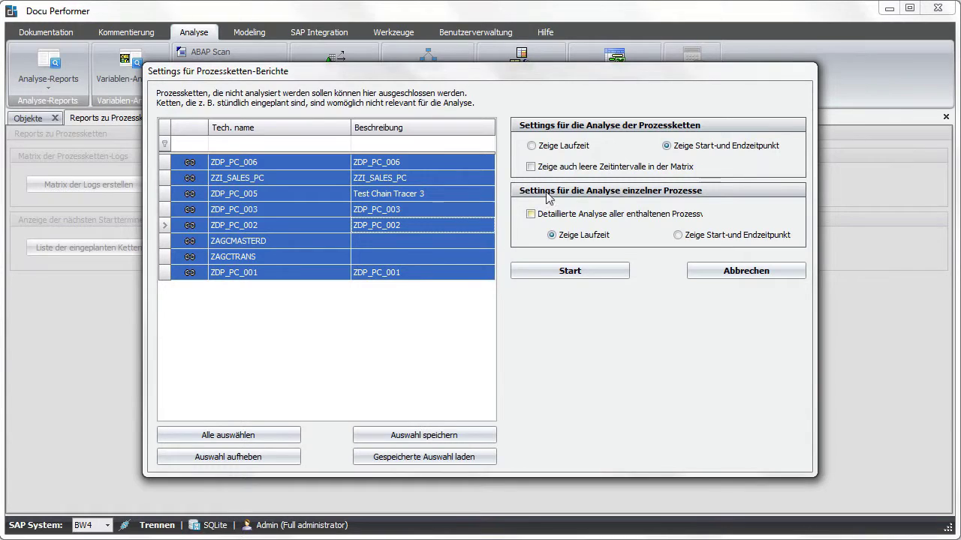
pyautogui.click(572, 147)
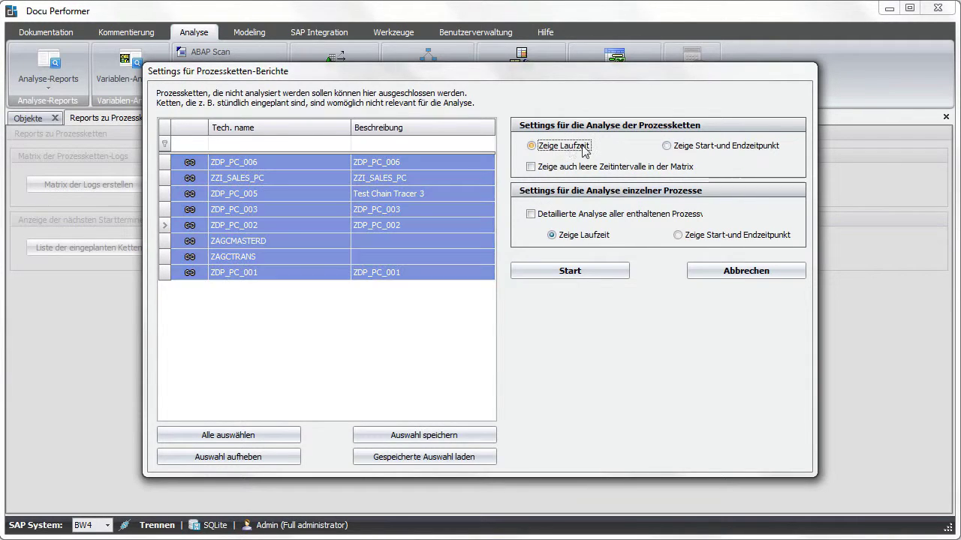
pyautogui.click(682, 147)
pyautogui.click(679, 235)
pyautogui.click(570, 239)
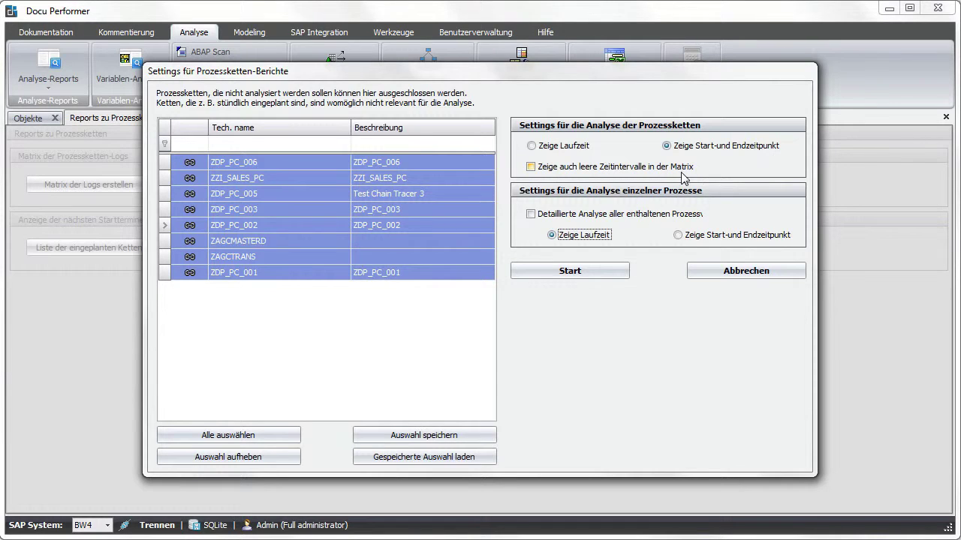
pyautogui.click(531, 167)
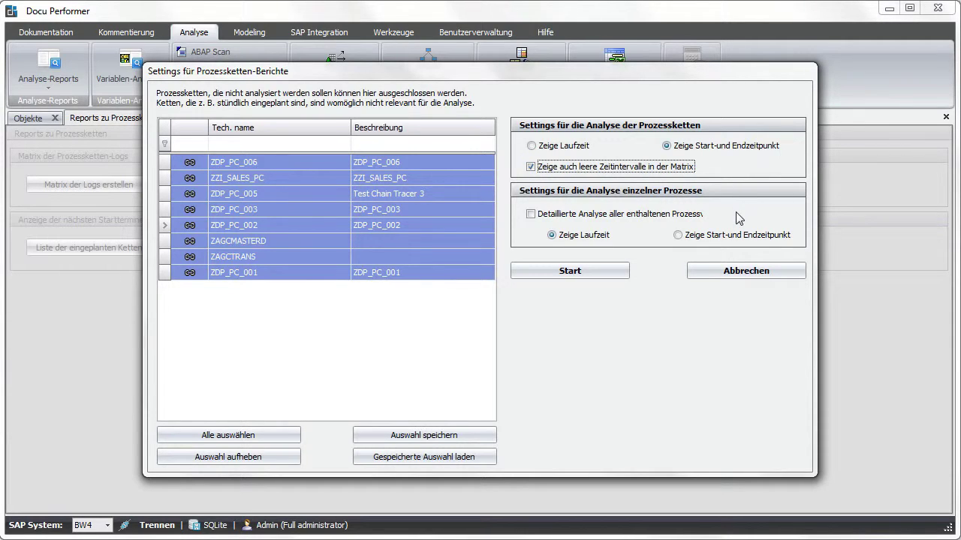
pyautogui.click(532, 215)
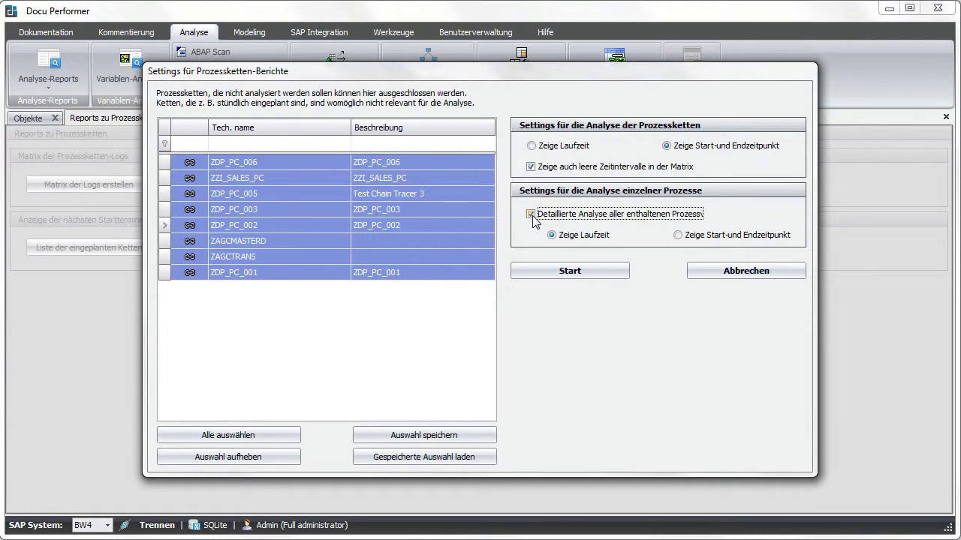
pyautogui.click(604, 271)
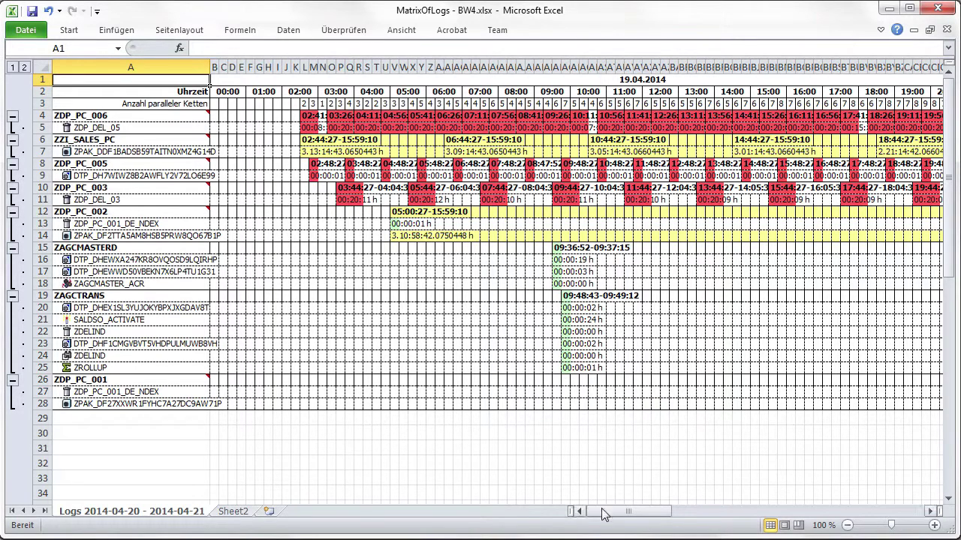
pyautogui.moveTo(604, 518); pyautogui.dragTo(620, 539)
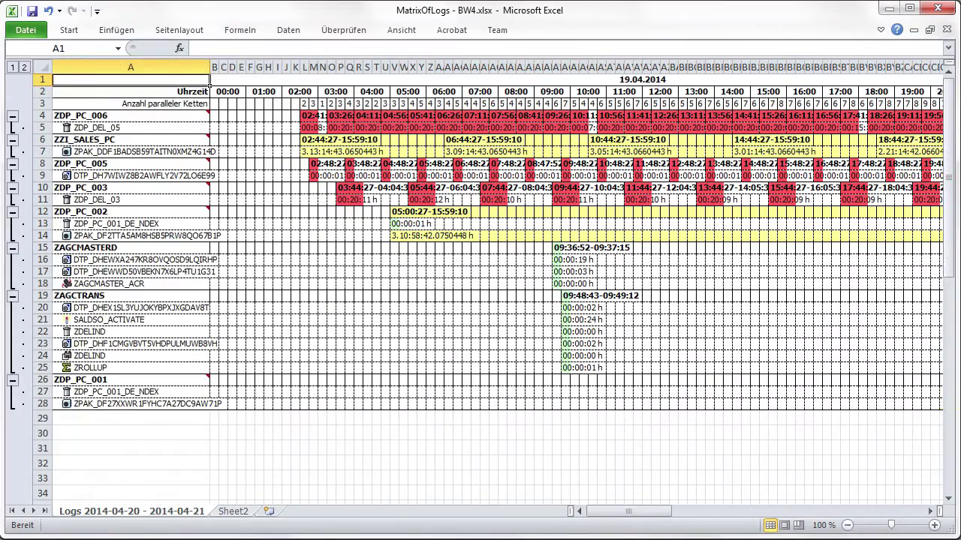